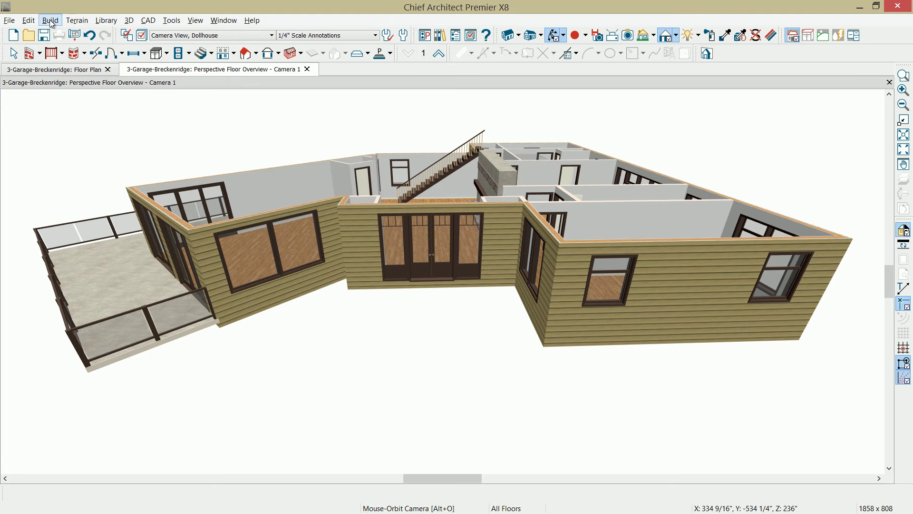
Build a walls-with-footings foundation with a 4" slab and 110 7/8" minimum stem wall height.
click(50, 20)
mouse_move(76, 98)
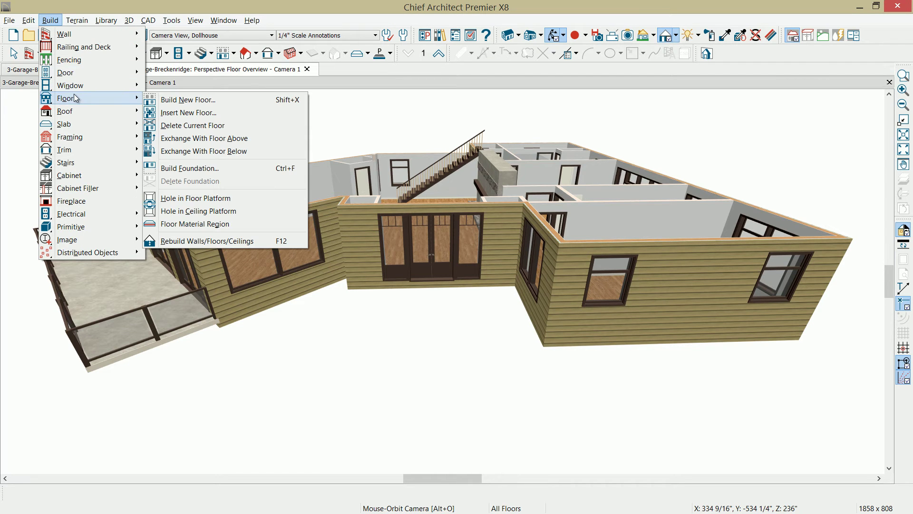
click(193, 169)
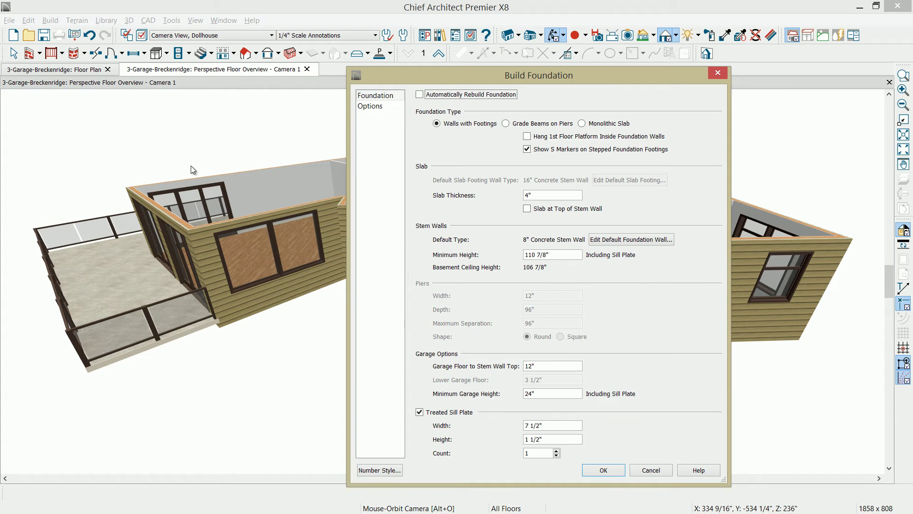
click(552, 192)
click(558, 257)
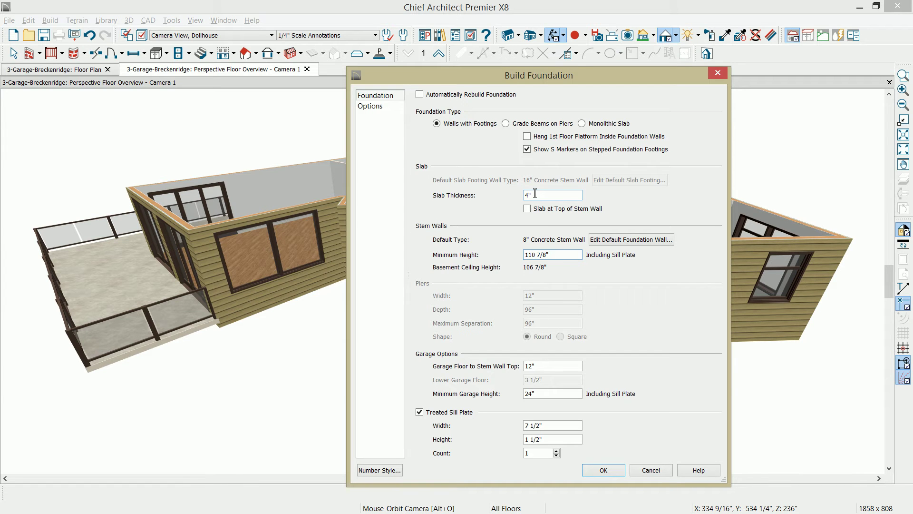
click(613, 471)
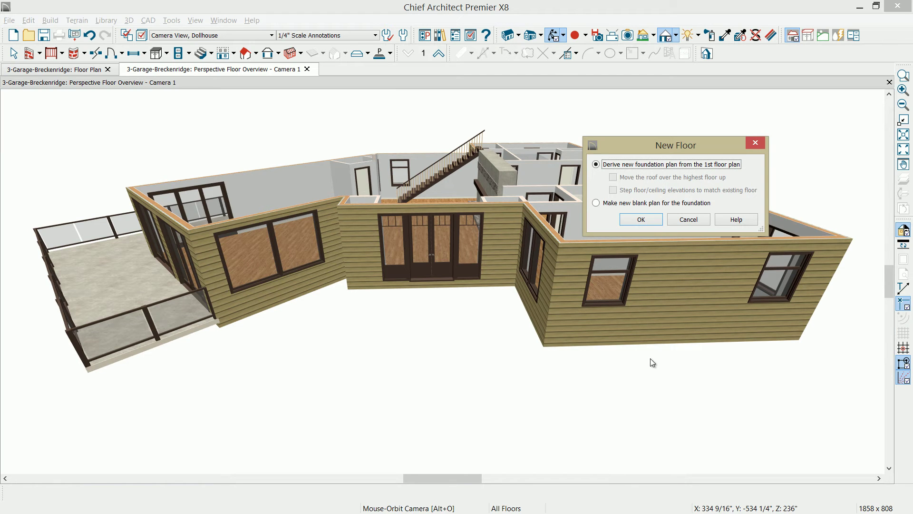
Derive the foundation floor from the 1st floor plan, then tilt the 3D view and select its room.
click(636, 219)
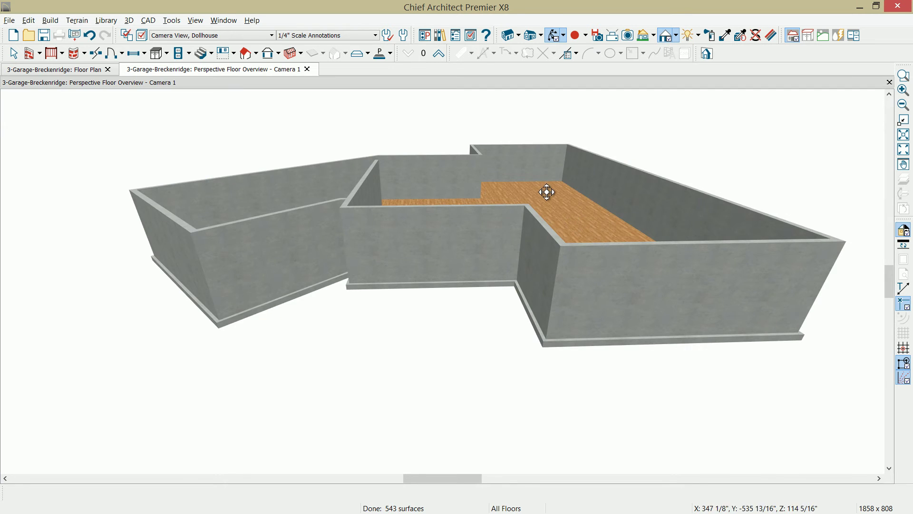
scroll(540, 208, up, 5)
drag(546, 209, 556, 252)
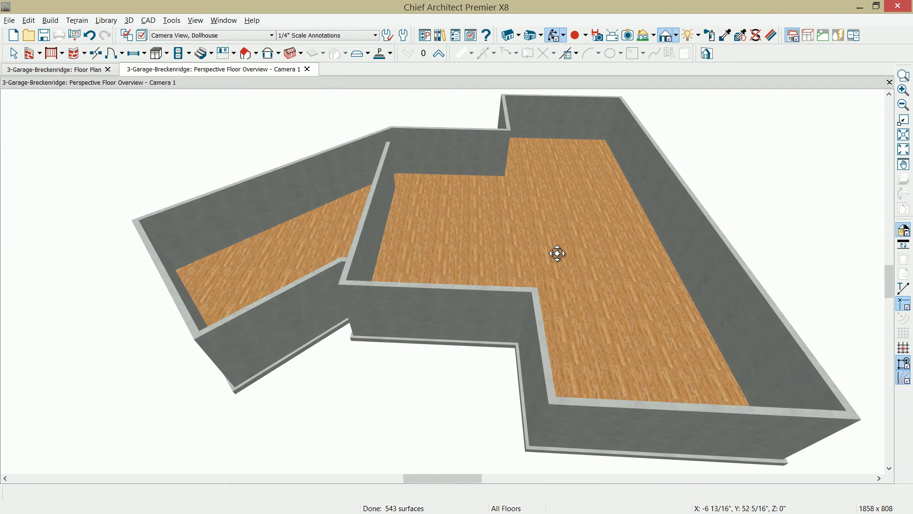
key(space)
click(504, 250)
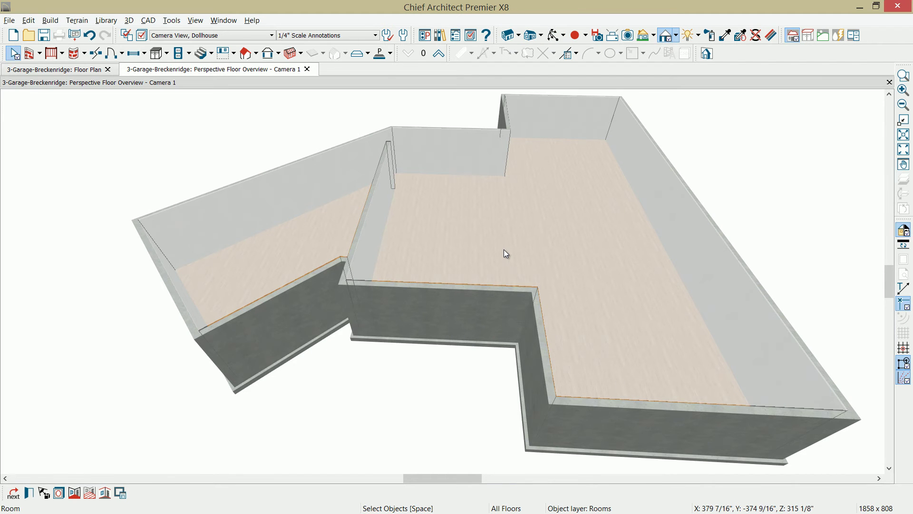
Delete the foundation room's 7/8" floor finish layer so the slab shows as bare concrete.
double_click(504, 249)
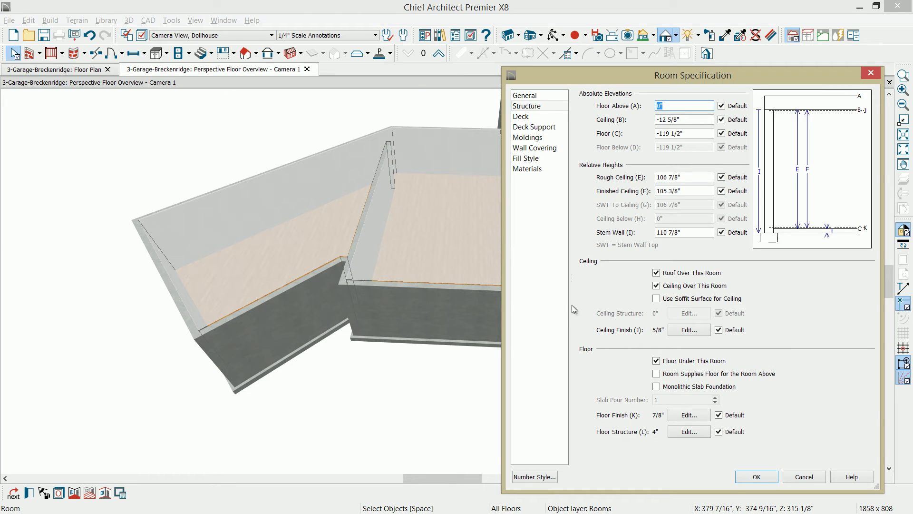
click(697, 416)
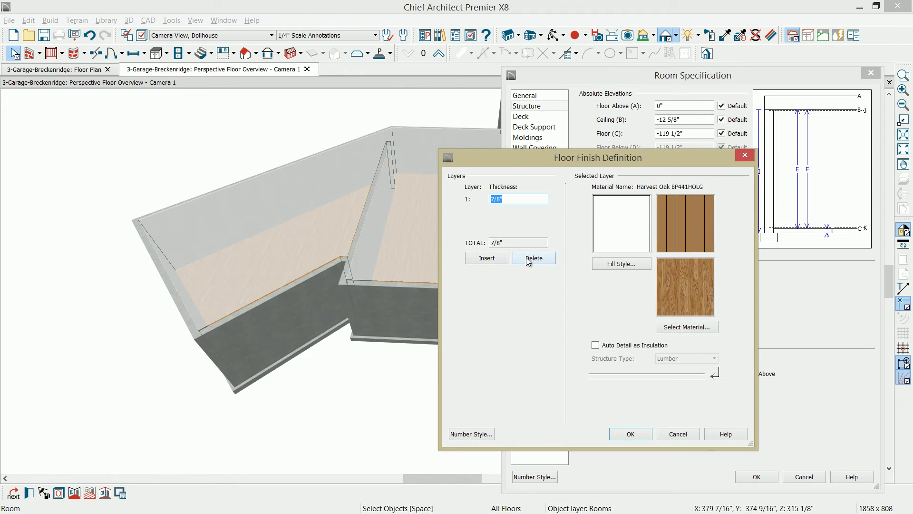
click(526, 258)
click(641, 434)
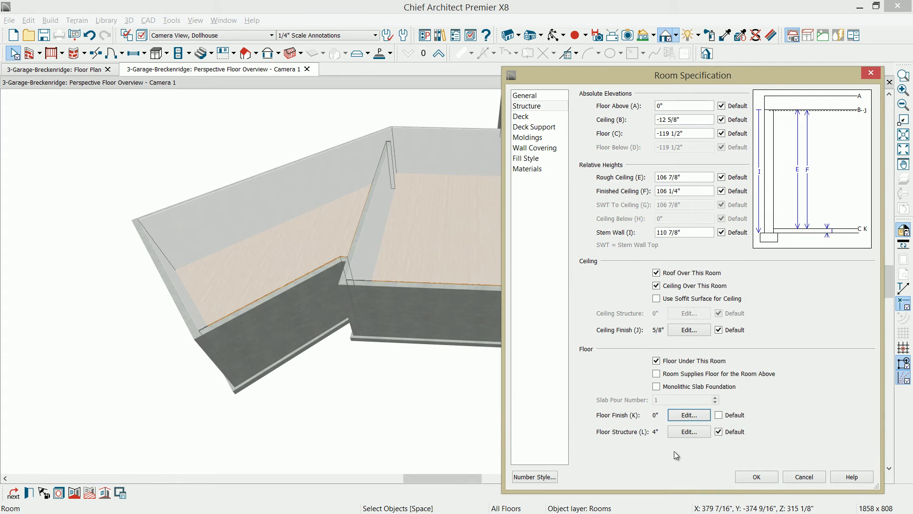
click(760, 475)
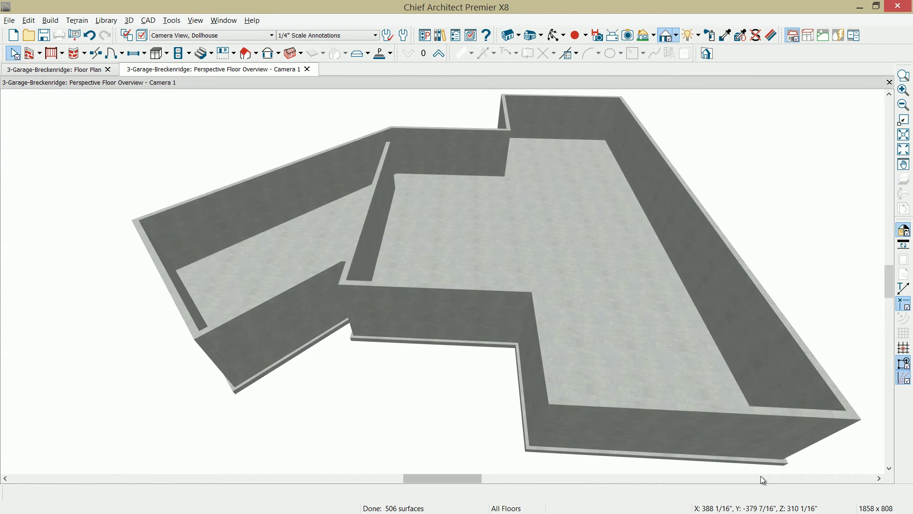
middle_drag(529, 347, 479, 335)
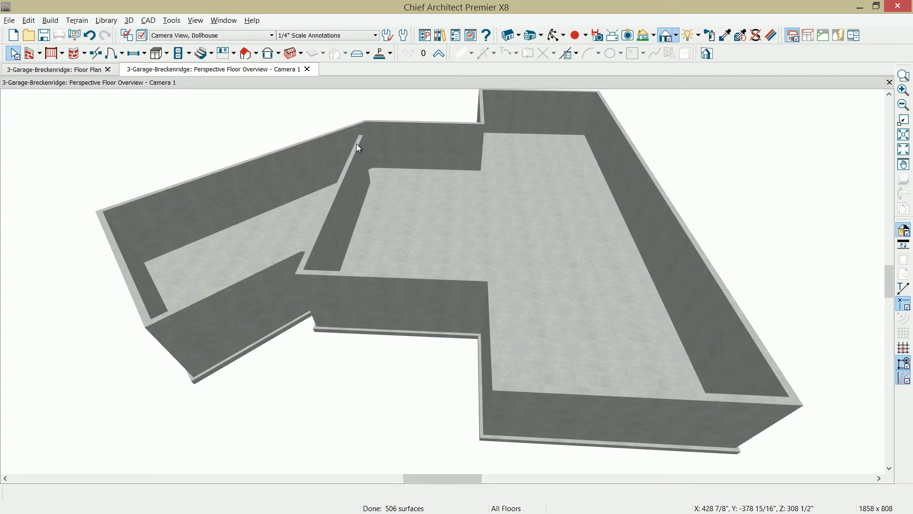
Go up to the first floor's plan and select the Kitchen and Living rooms.
click(436, 54)
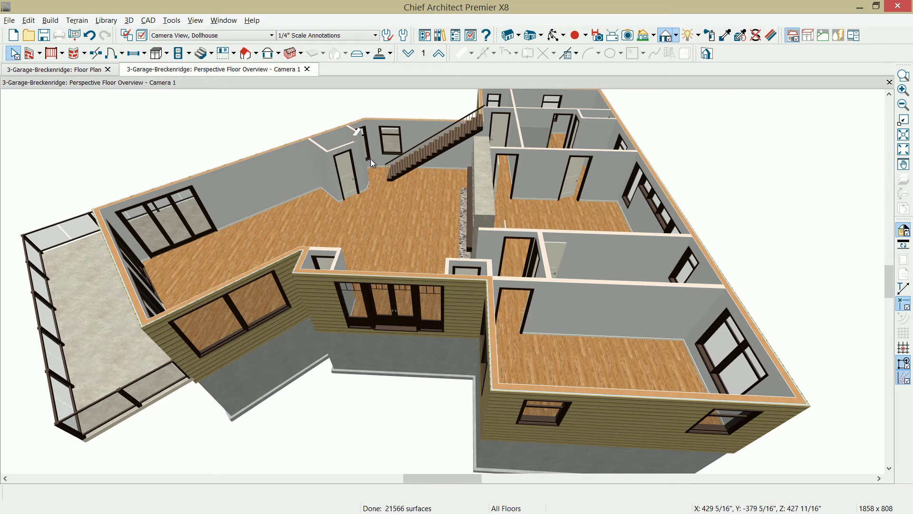
click(76, 71)
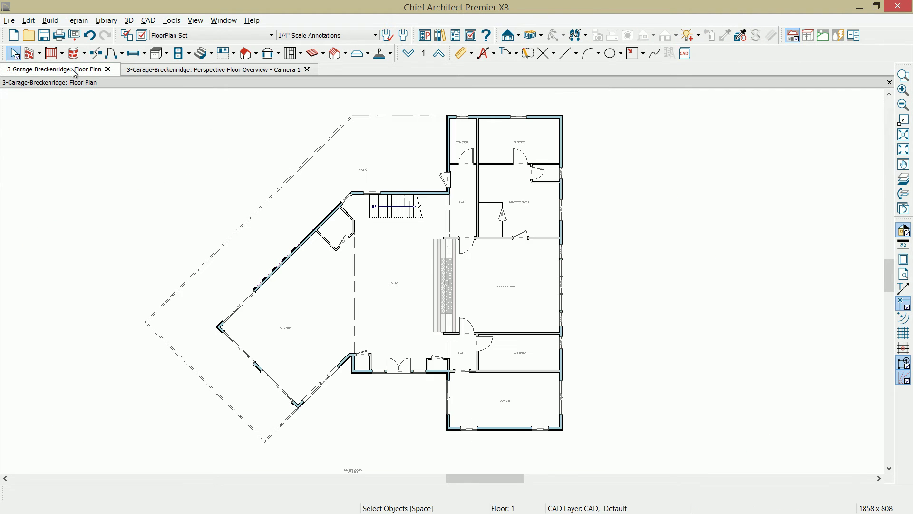
scroll(365, 272, up, 2)
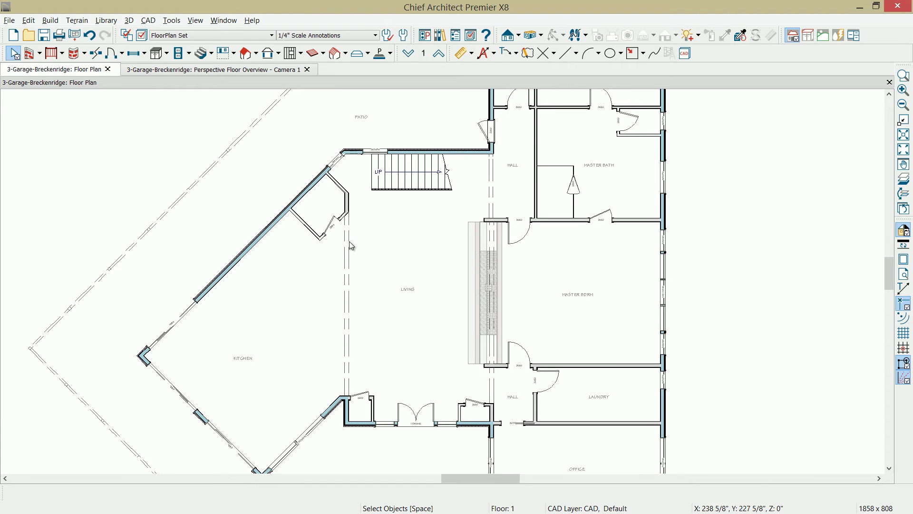
click(331, 258)
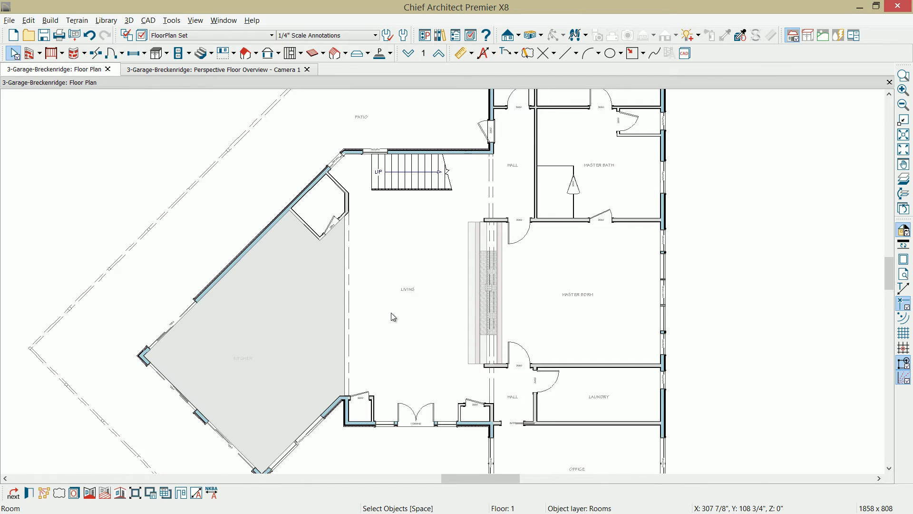
click(392, 313)
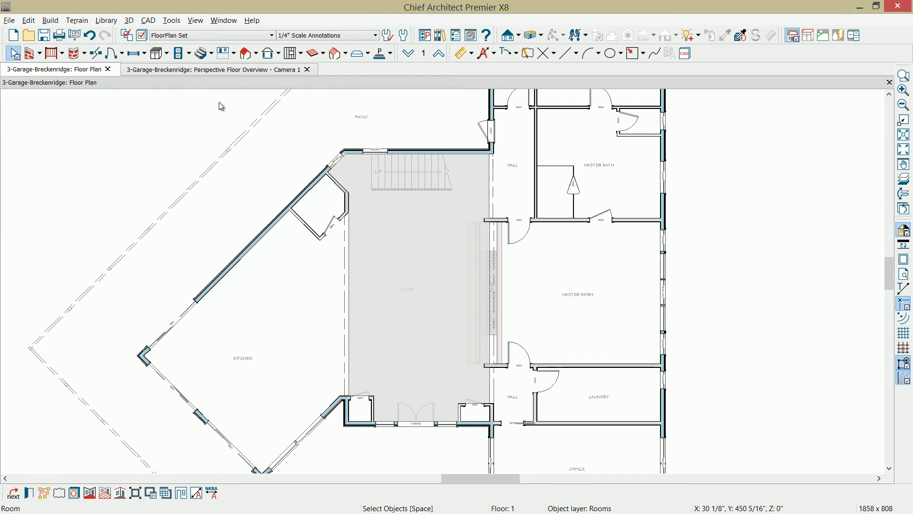
Return to the foundation level and show it in the floor plan.
click(203, 74)
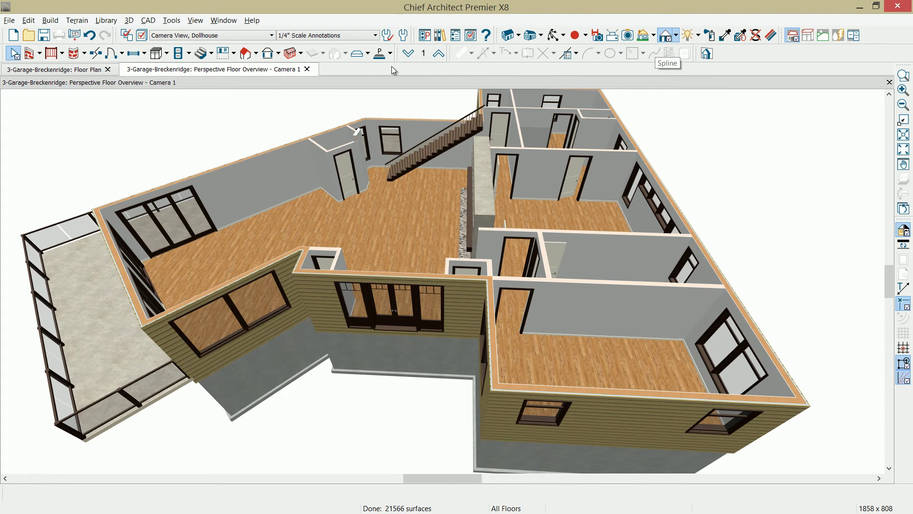
click(409, 54)
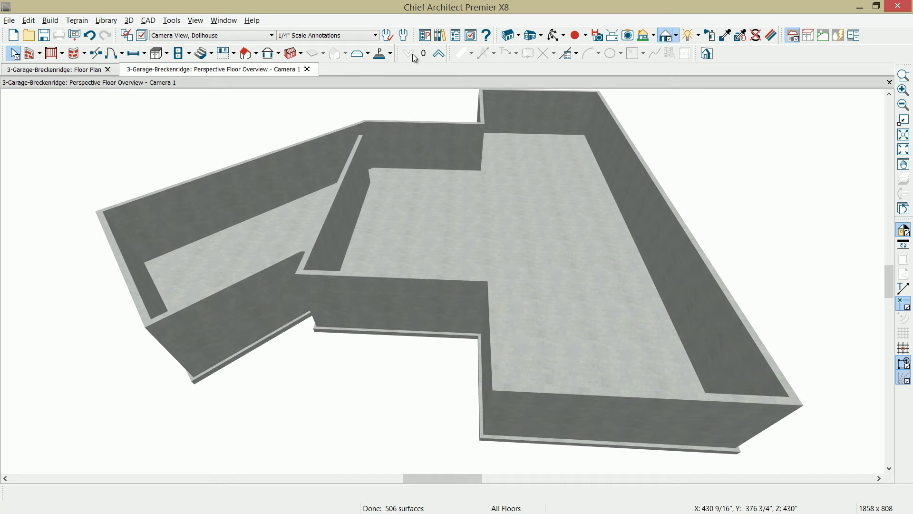
key(ctrl+Tab)
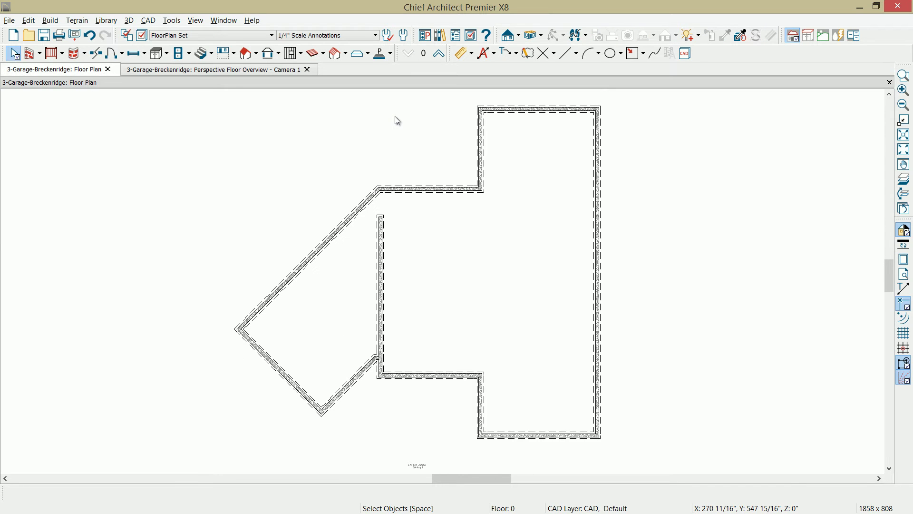
With the floor above as reference, move the lower-left and long diagonal foundation walls out to its outline.
click(902, 181)
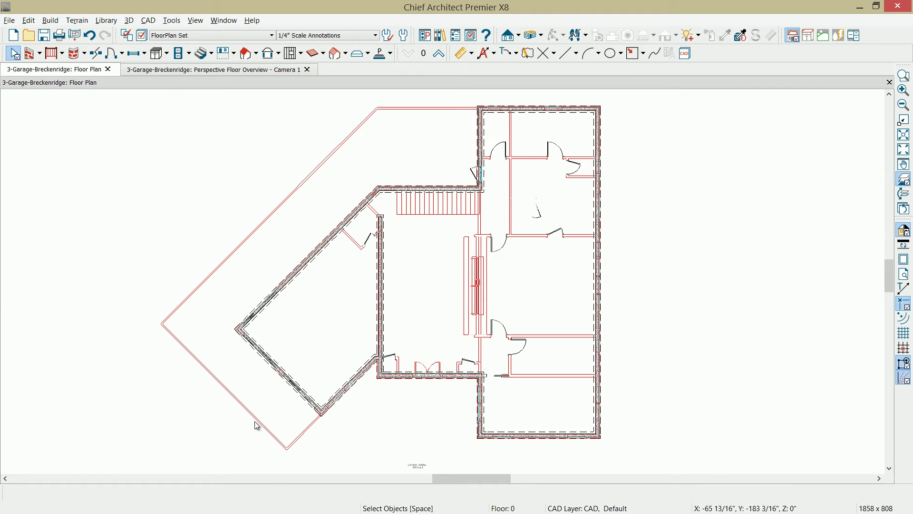
click(279, 371)
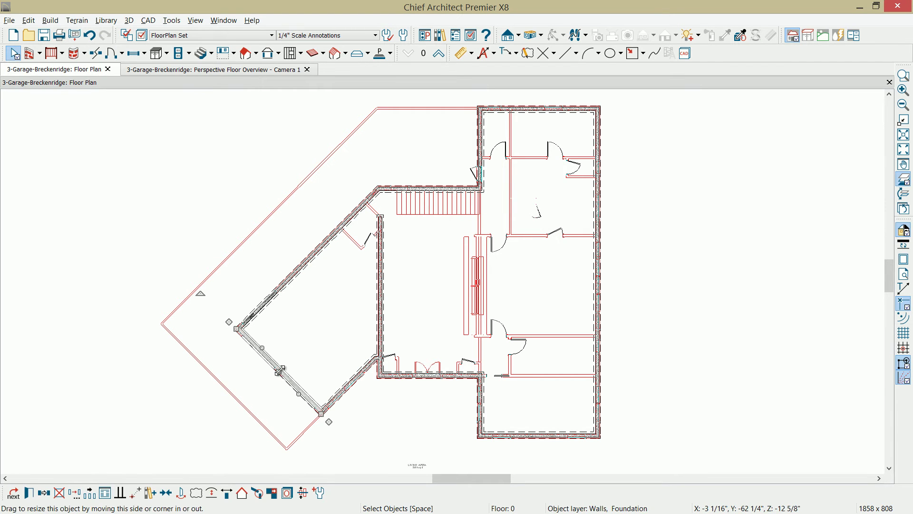
drag(279, 370, 239, 401)
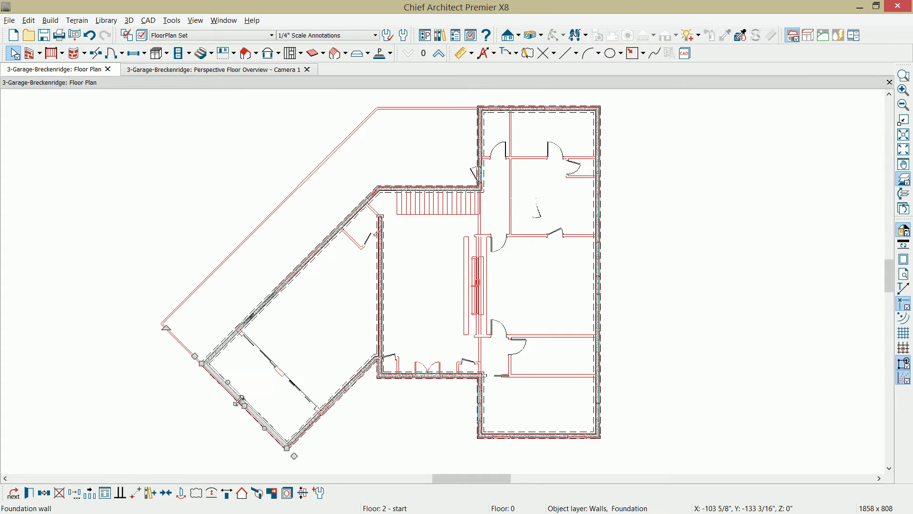
click(264, 299)
drag(265, 282, 241, 249)
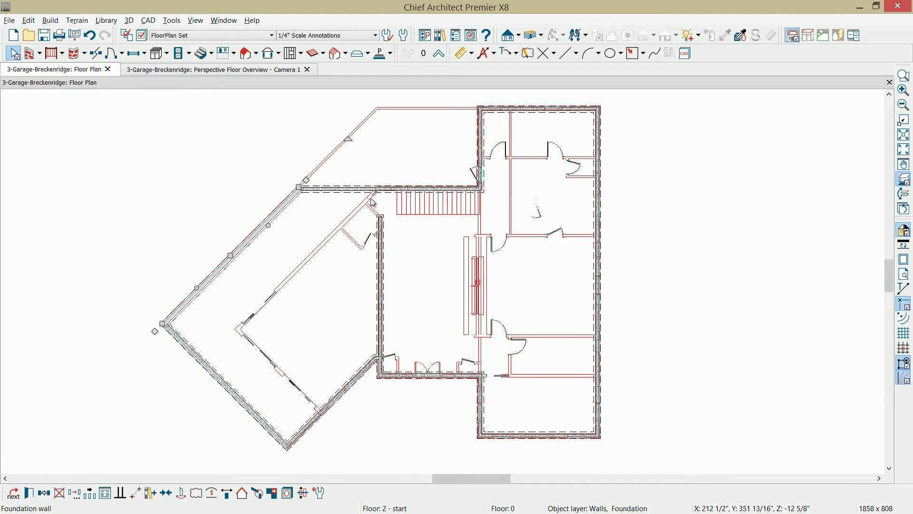
key(ctrl+Tab)
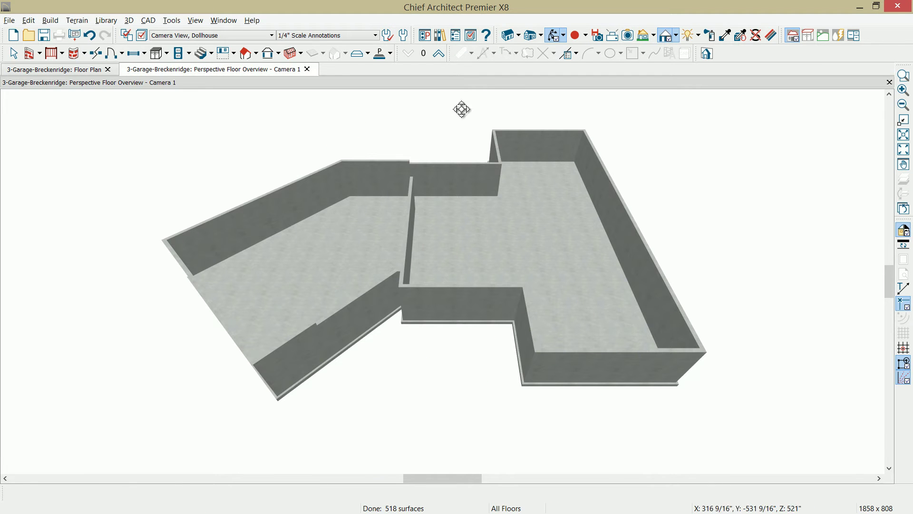
Render the 3D overview in Vector View and show the first floor above the foundation.
click(676, 43)
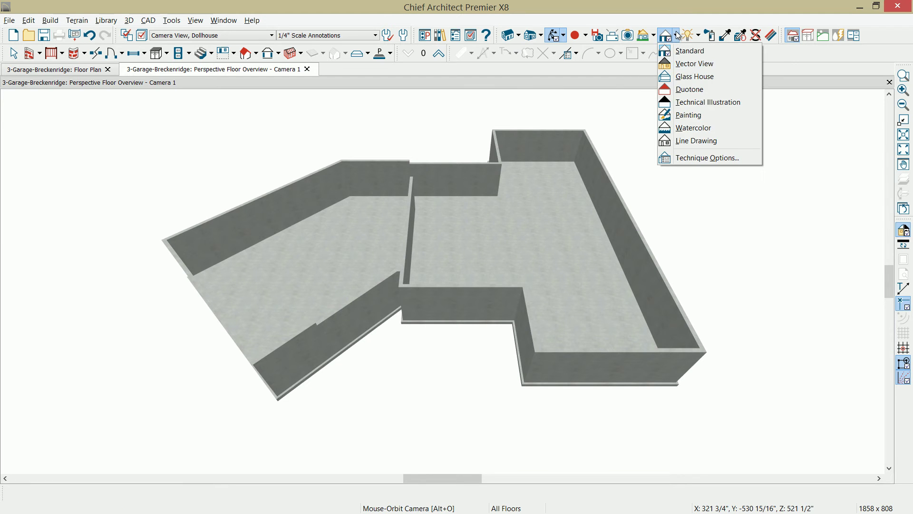
click(689, 66)
scroll(308, 336, up, 3)
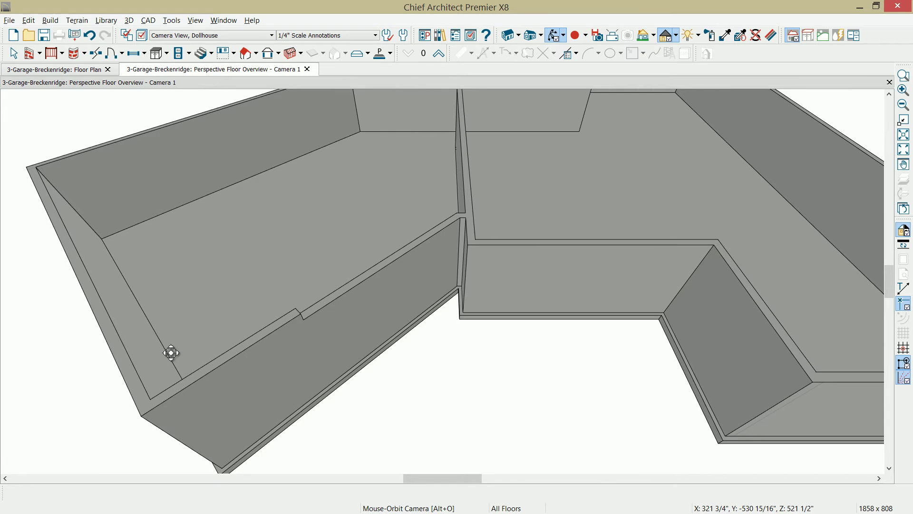
click(439, 53)
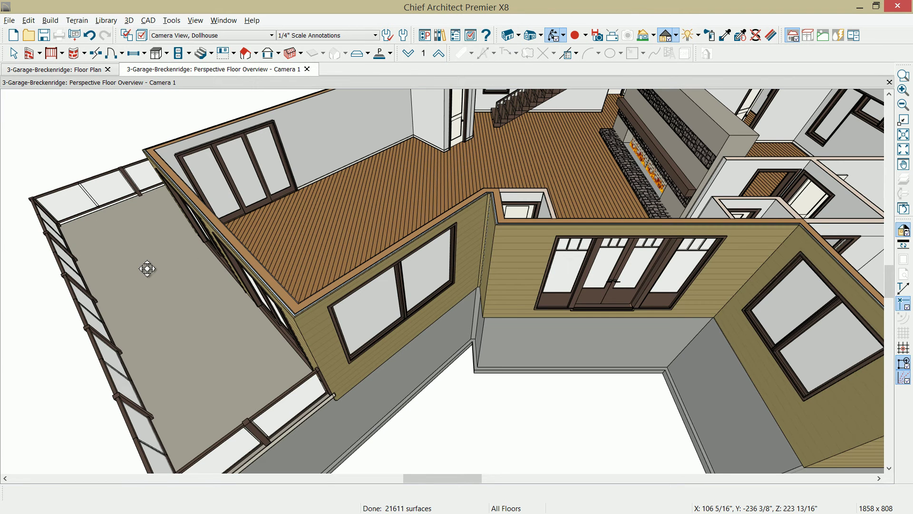
On the foundation level, extend a new wall running right from the interior foundation wall's end.
click(408, 54)
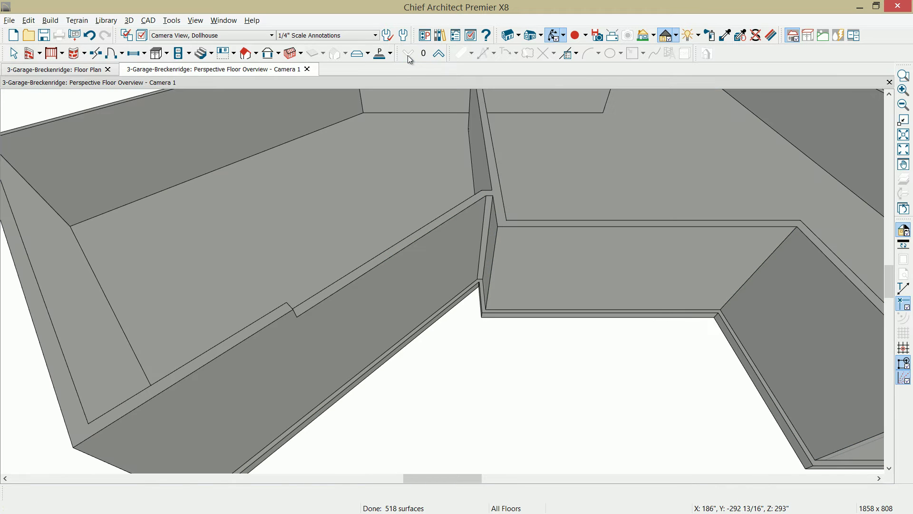
scroll(457, 209, down, 3)
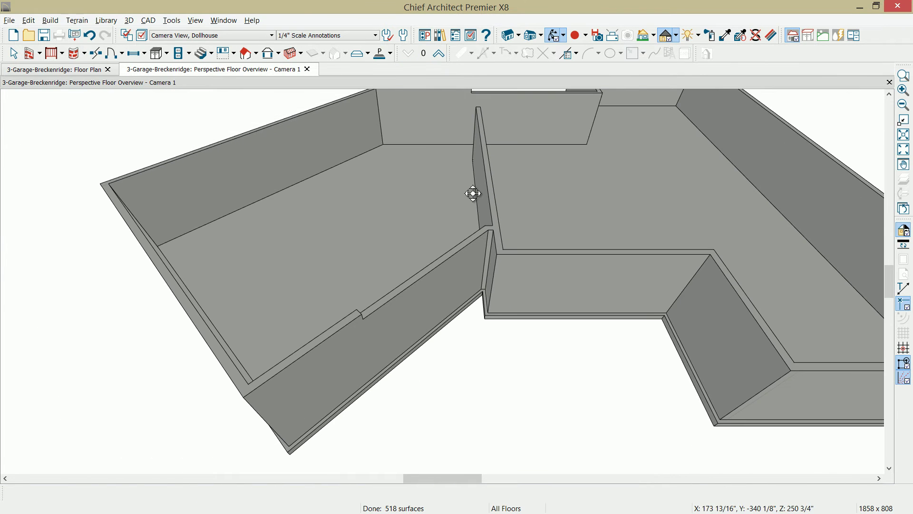
scroll(464, 219, down, 2)
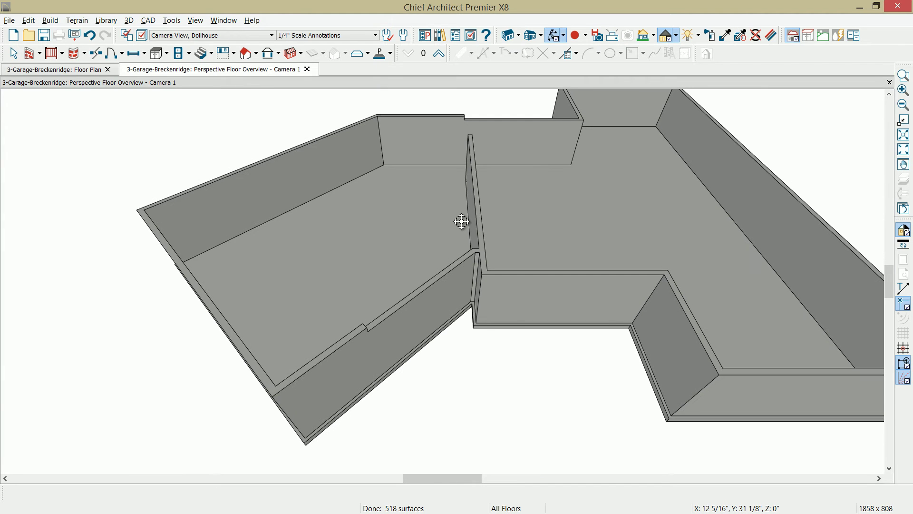
key(space)
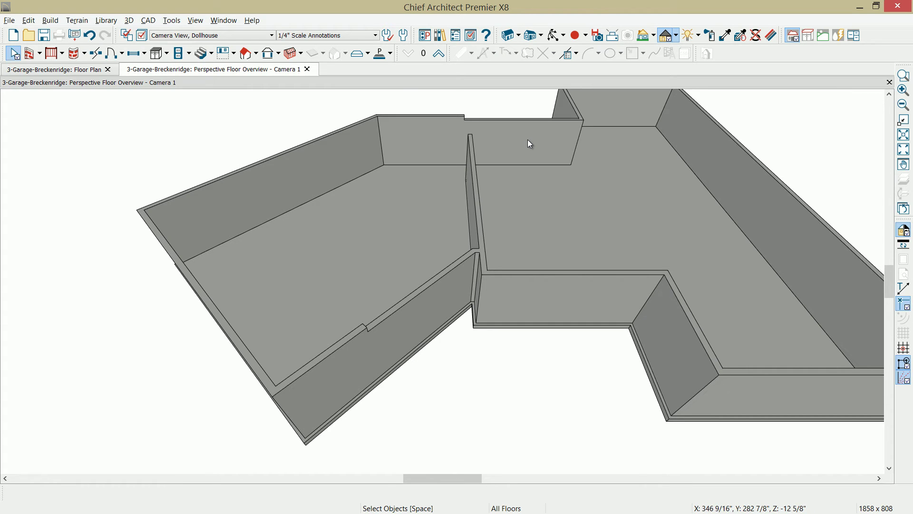
click(475, 159)
drag(469, 131, 587, 136)
click(586, 125)
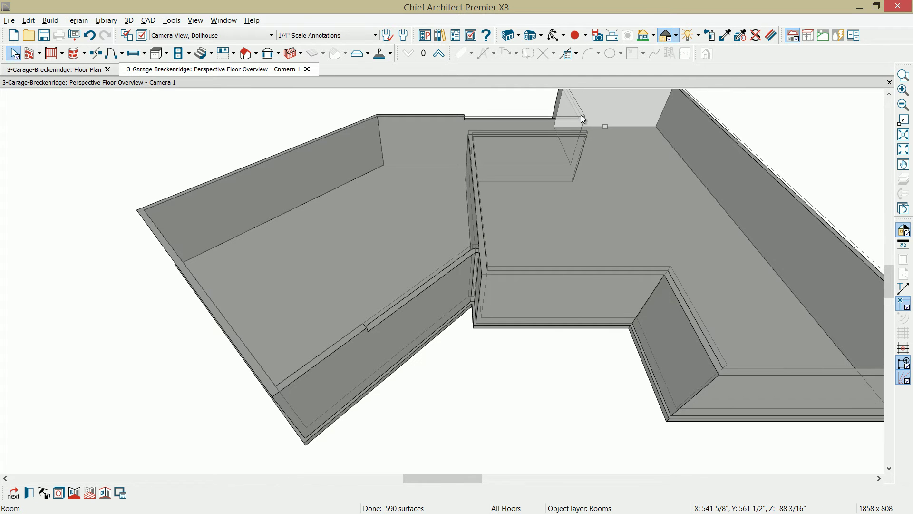
Stretch the adjoining foundation wall down to meet the new wall's corner.
click(581, 118)
drag(581, 119, 584, 138)
key(ctrl+Tab)
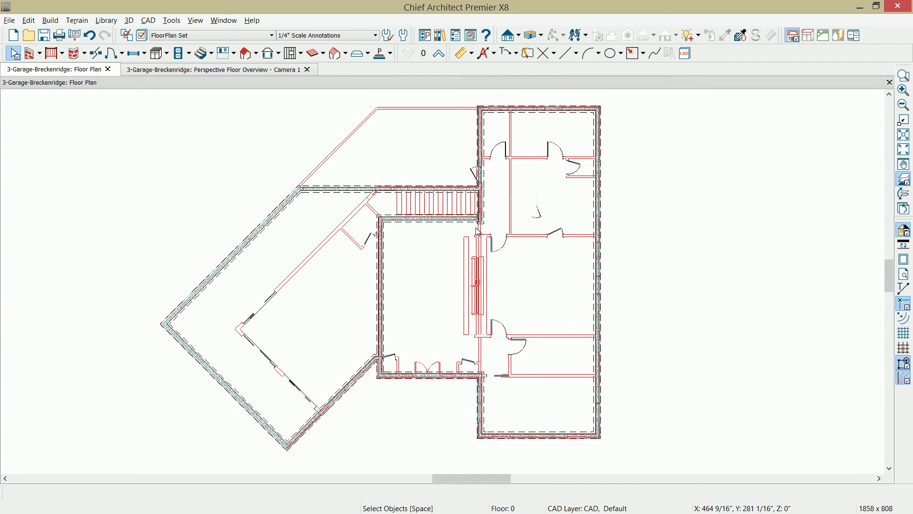
Hide the reference floor, drag the vertical foundation wall down to the bottom wall, and select the enclosed room.
key(F9)
scroll(483, 245, up, 2)
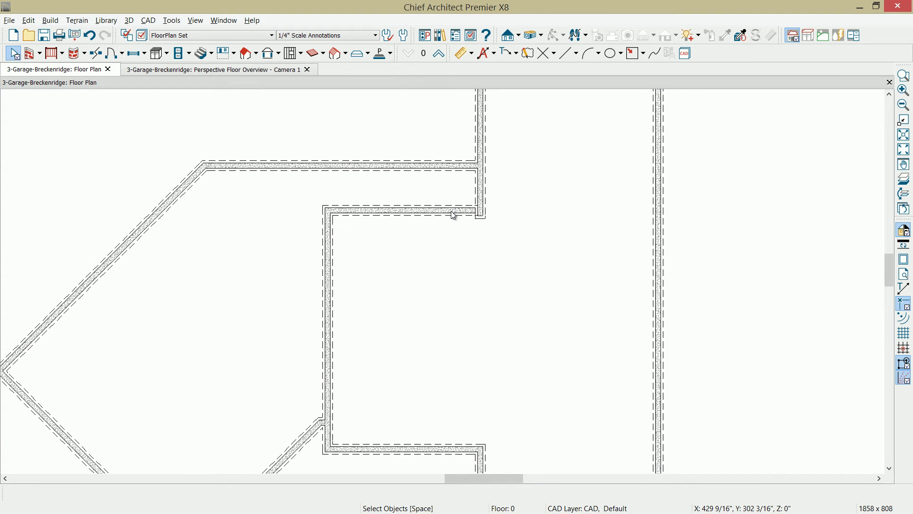
click(454, 213)
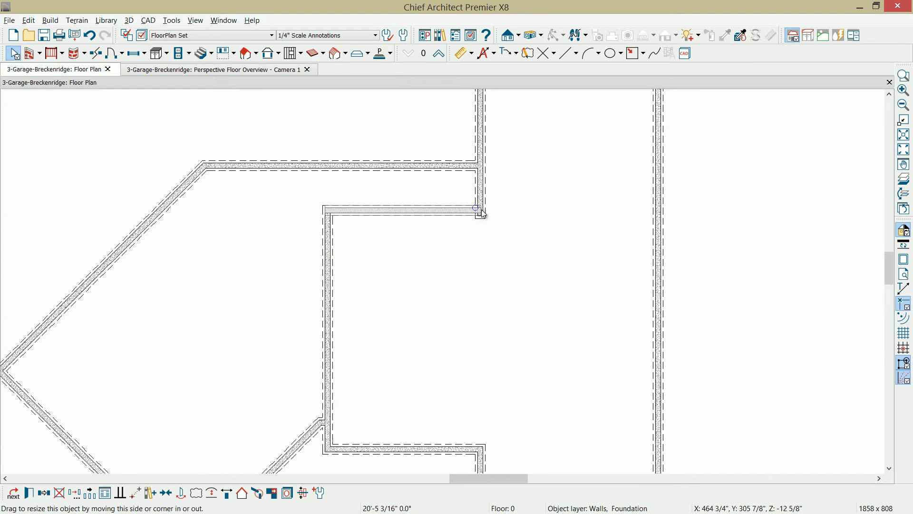
click(481, 210)
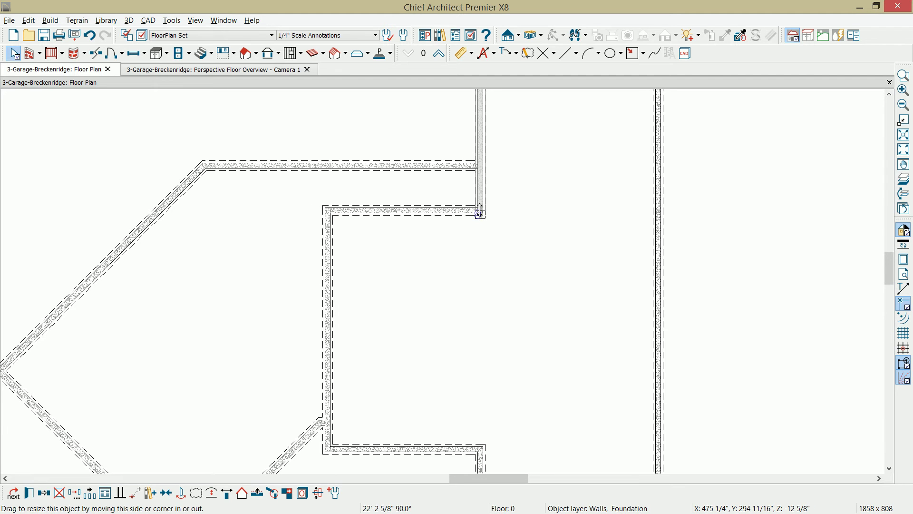
middle_drag(516, 343, 514, 314)
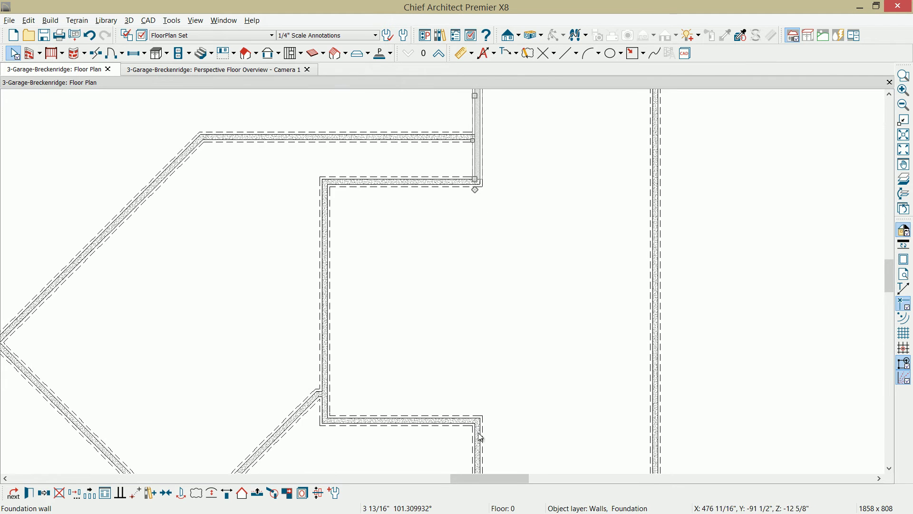
drag(475, 179, 479, 412)
click(495, 310)
scroll(495, 309, down, 3)
scroll(496, 321, down, 1)
click(458, 303)
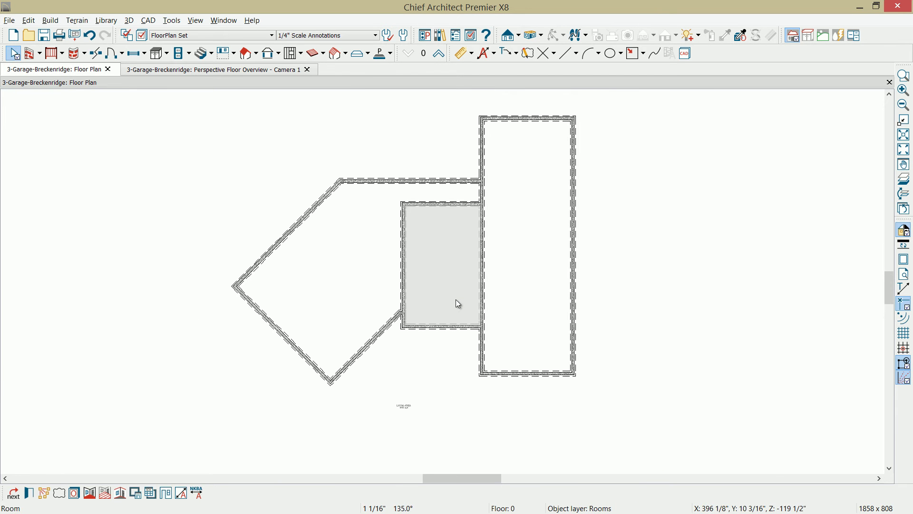
Set the middle room's Stem Wall height to 37 7/8".
double_click(456, 300)
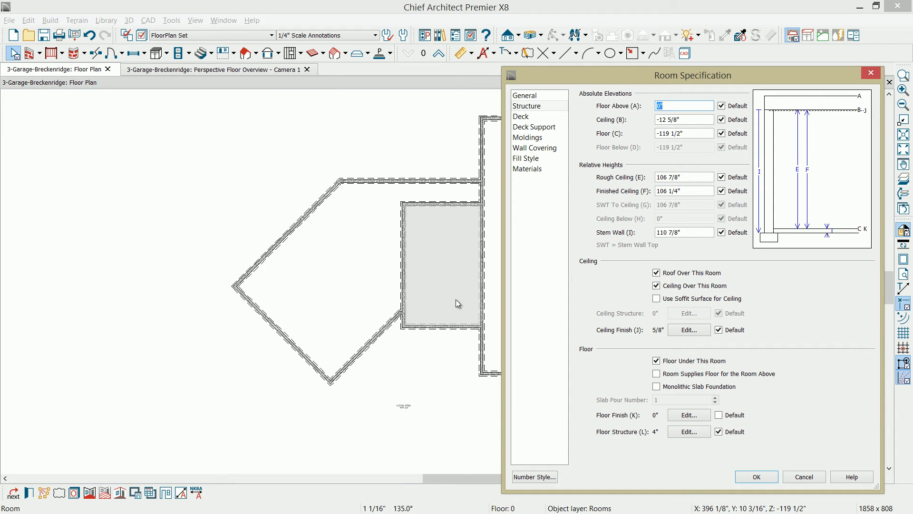
drag(668, 235, 630, 237)
text(37)
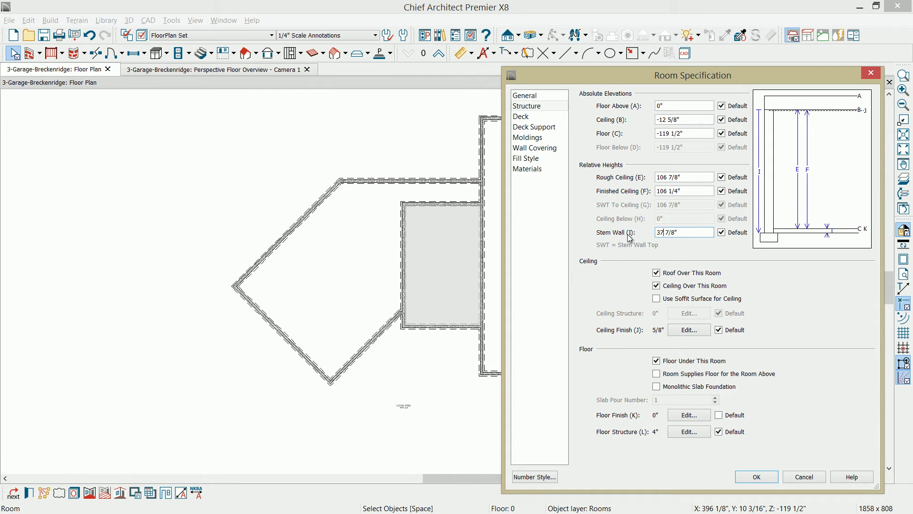
Change the middle room's floor structure material to Dirt and apply the room changes.
click(678, 436)
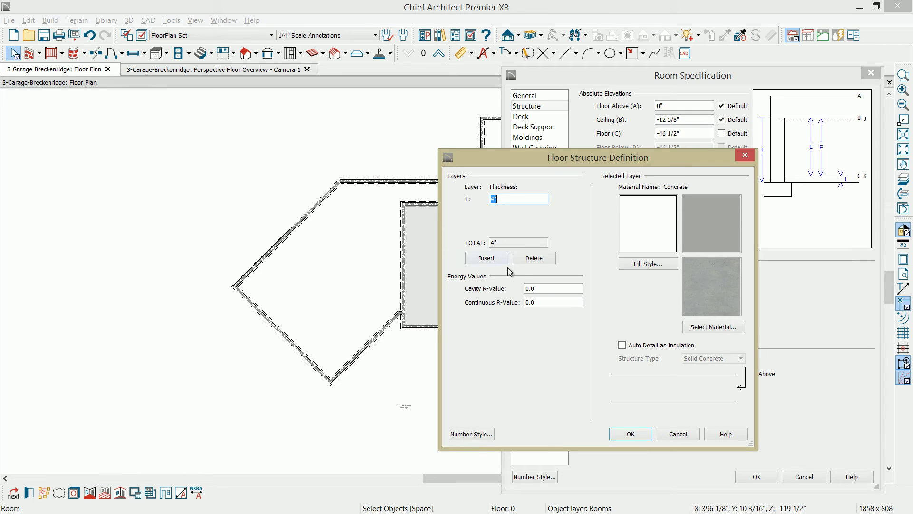
click(731, 328)
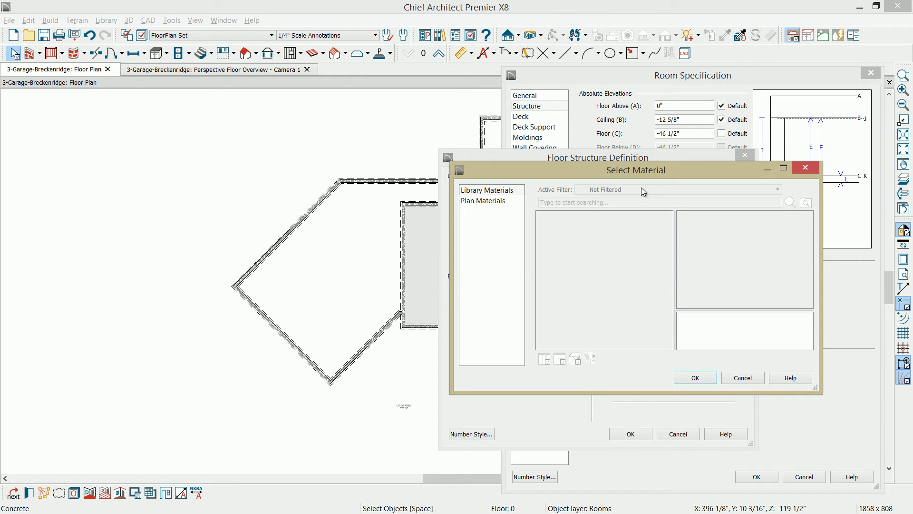
text(dirt)
key(Return)
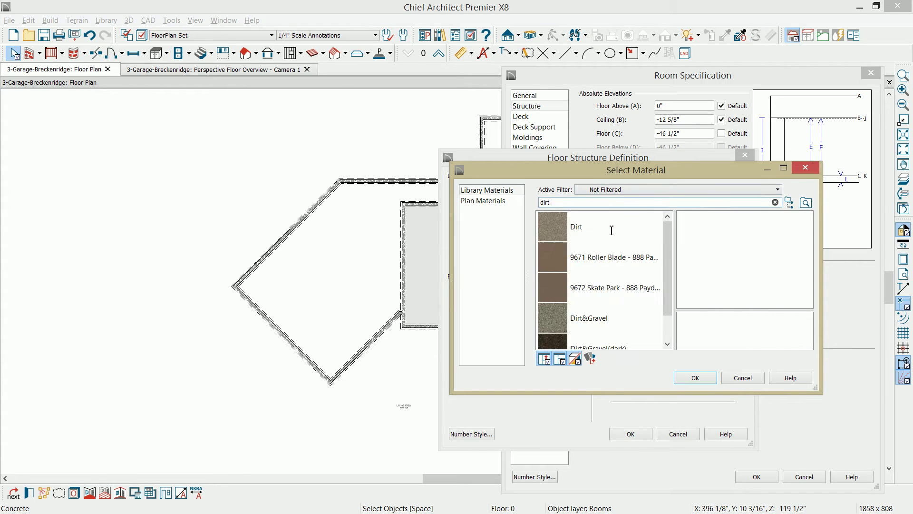
click(704, 379)
click(635, 431)
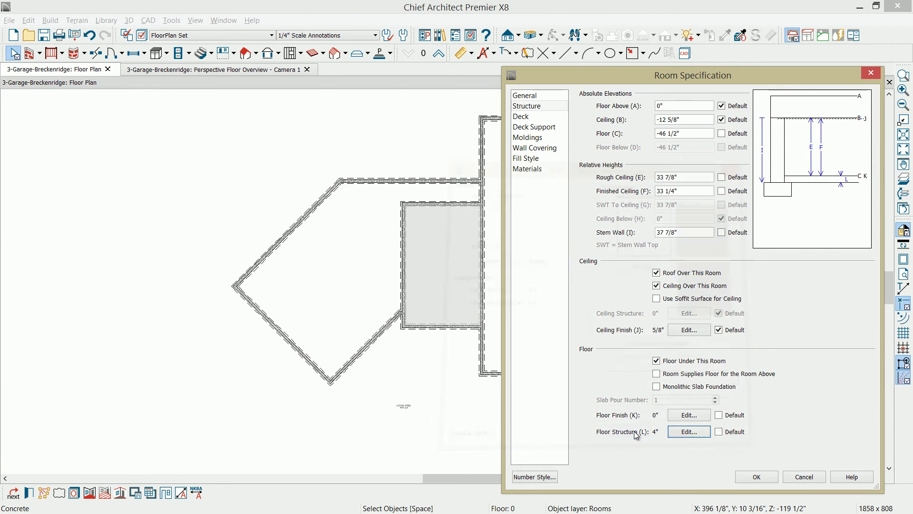
click(757, 477)
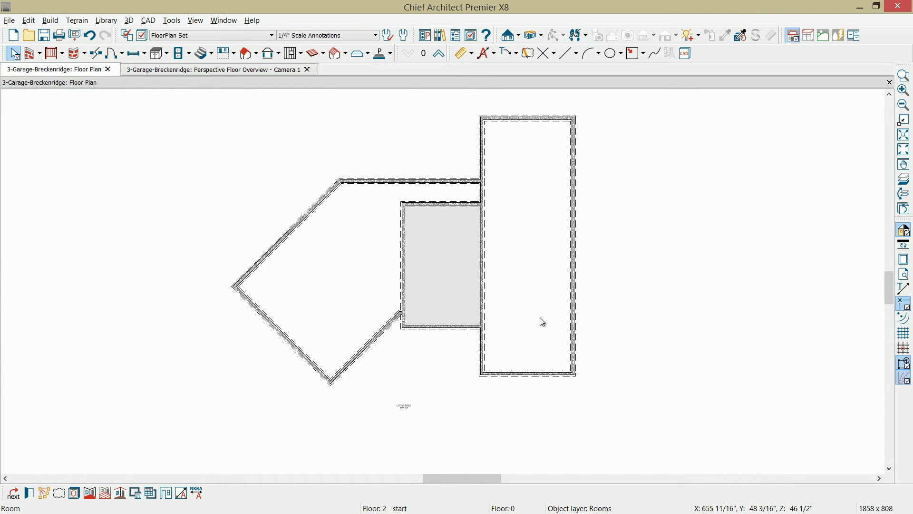
Copy the middle room's raised stem wall and Dirt floor onto the garage, then verify its Stem Wall and floor structure.
click(741, 35)
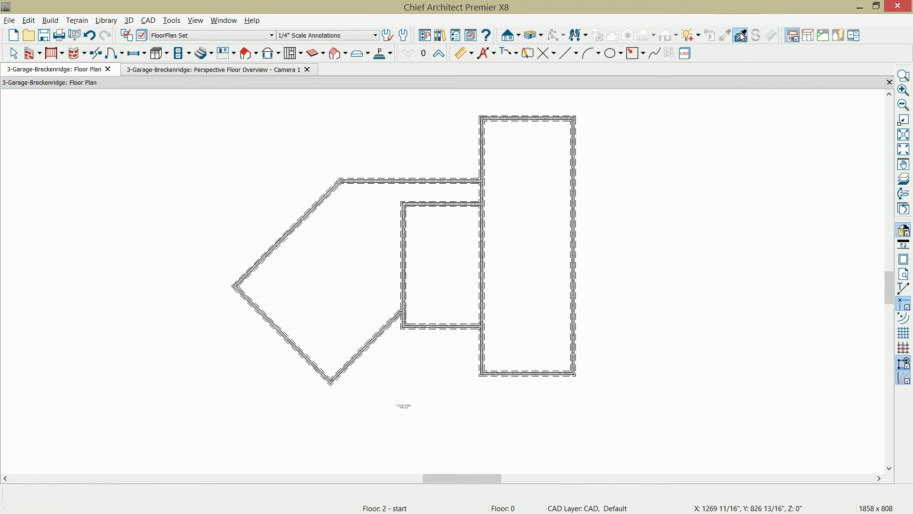
click(466, 243)
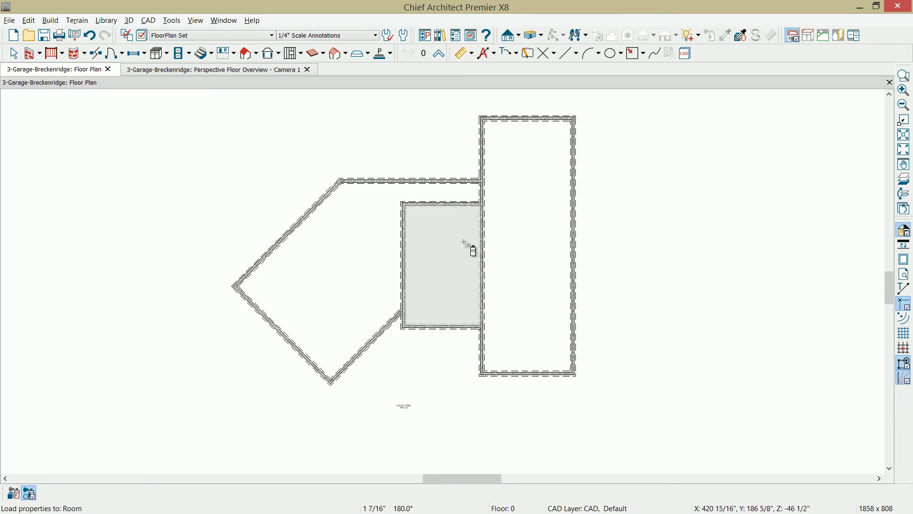
click(509, 250)
double_click(508, 248)
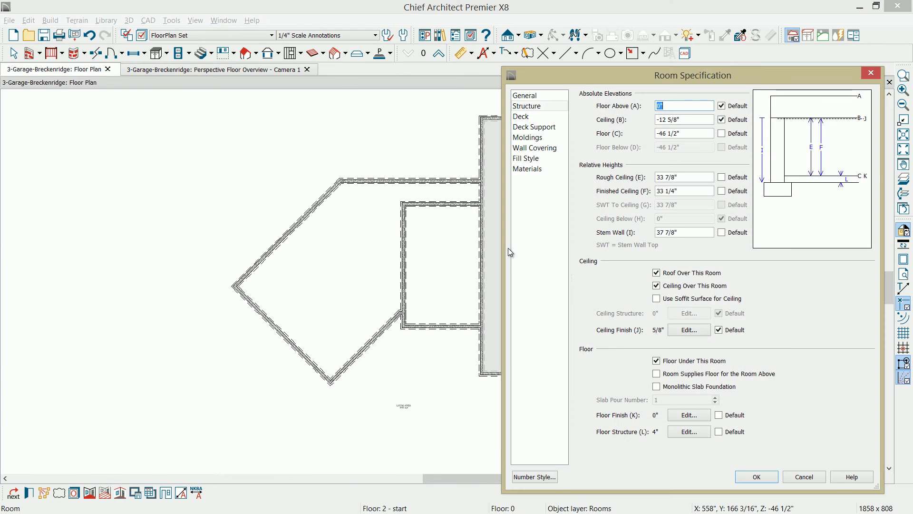
click(691, 232)
click(707, 432)
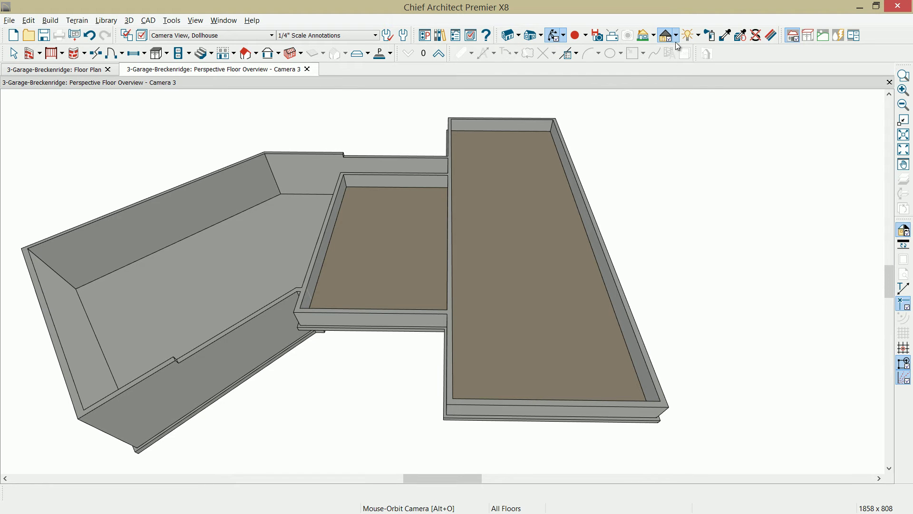
Render the 3D foundation overview in Standard textured mode, then return to the floor plan.
click(675, 35)
click(687, 51)
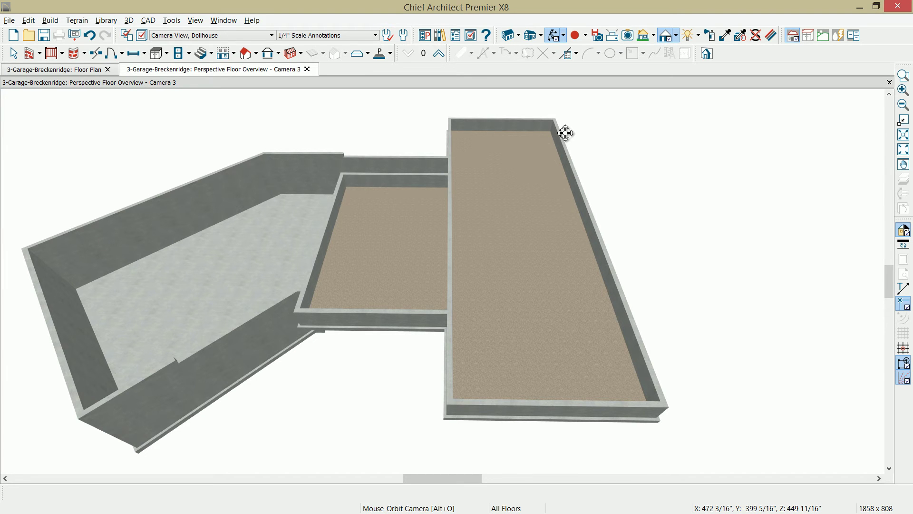
click(75, 70)
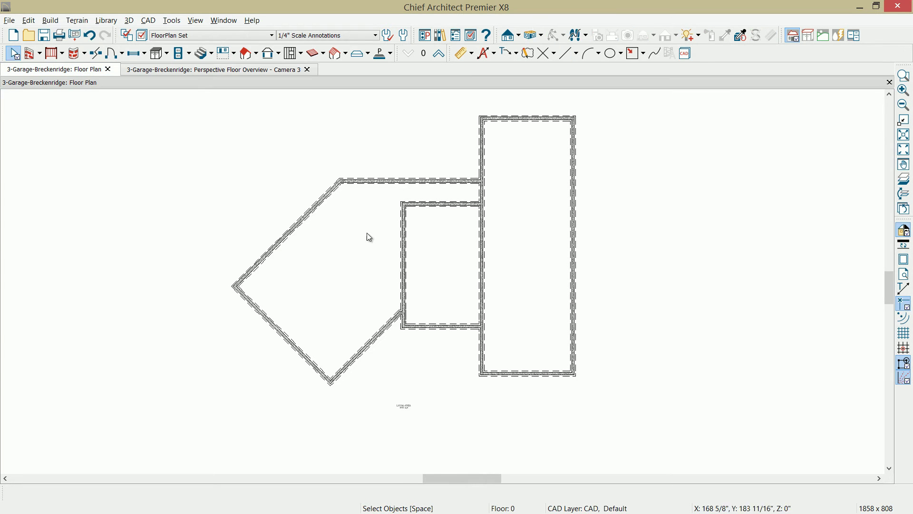
Centre the rooms in the plan and select the short corner wall and the wall below the middle room.
scroll(421, 290, up, 2)
middle_drag(489, 291, 391, 287)
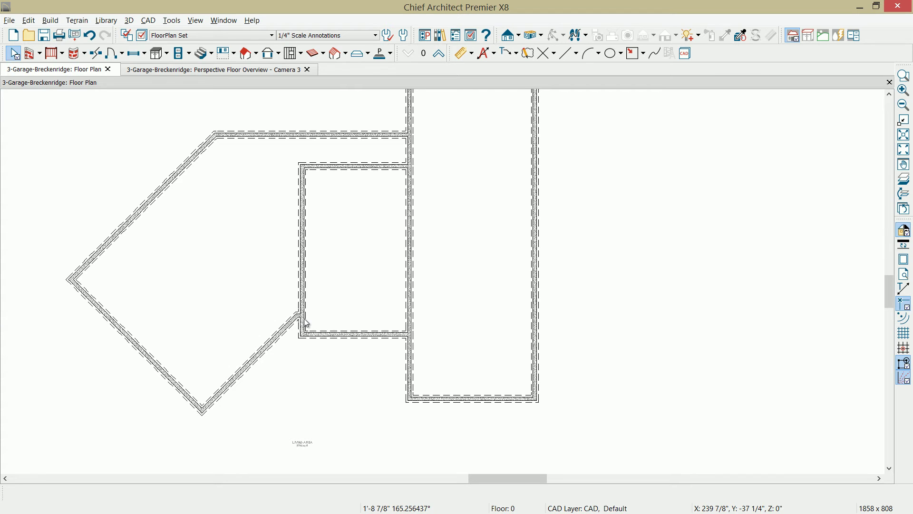
click(95, 53)
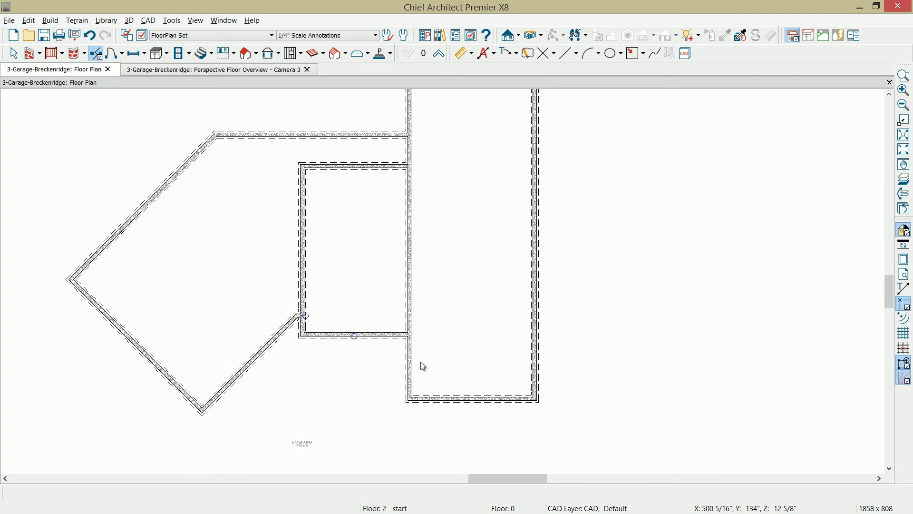
key(space)
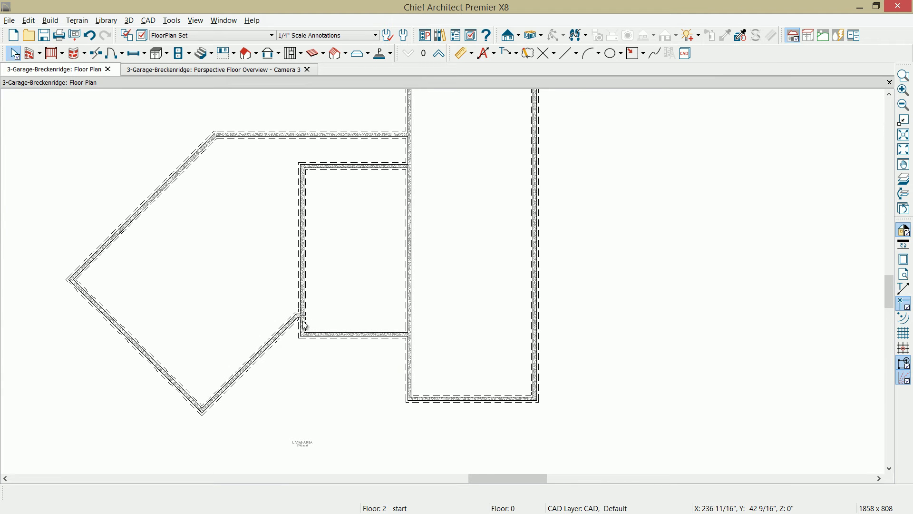
click(302, 325)
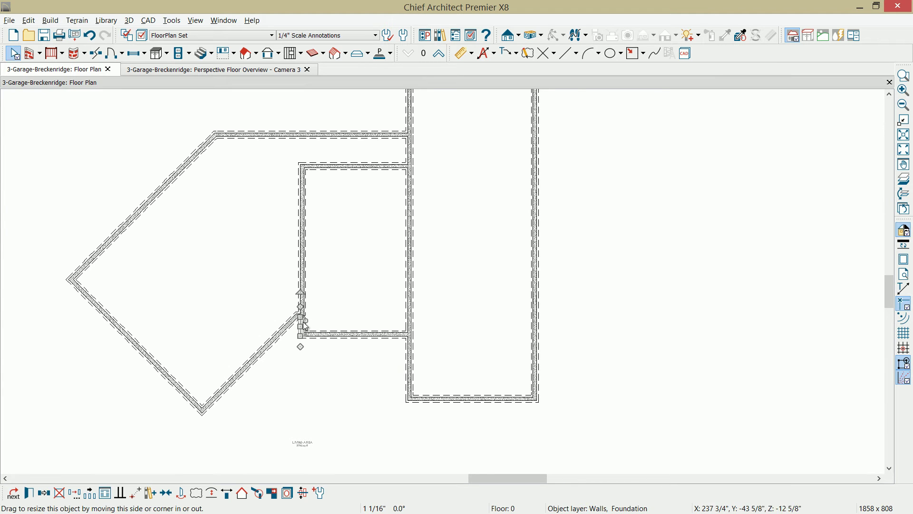
click(332, 335)
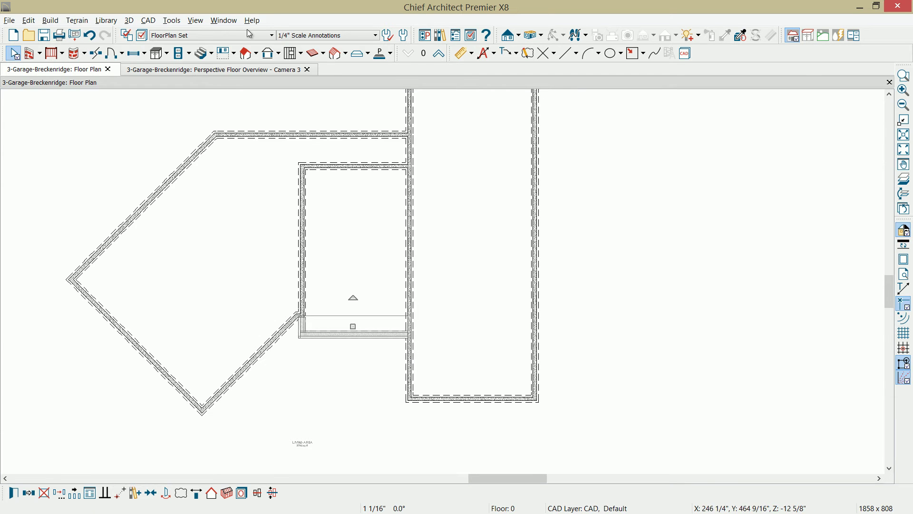
Split the wall at the middle room's corner and the dividing wall at its top junction.
click(96, 52)
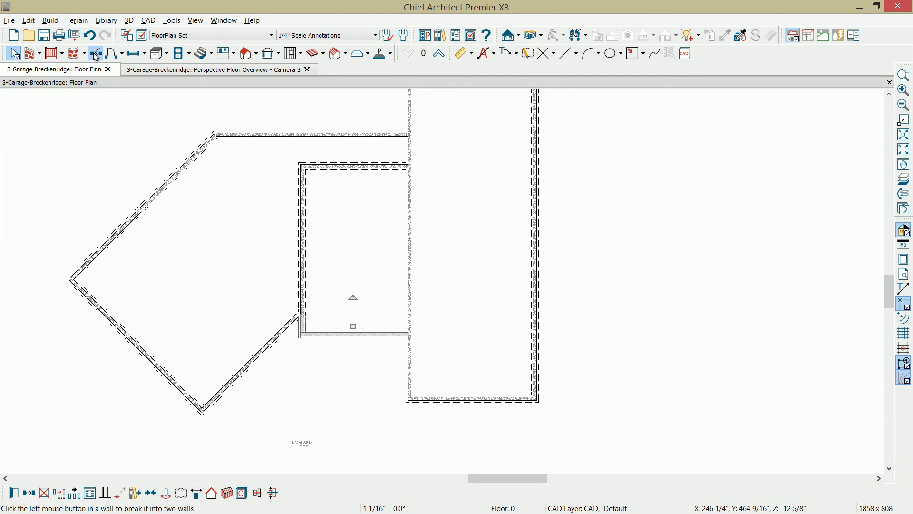
click(408, 335)
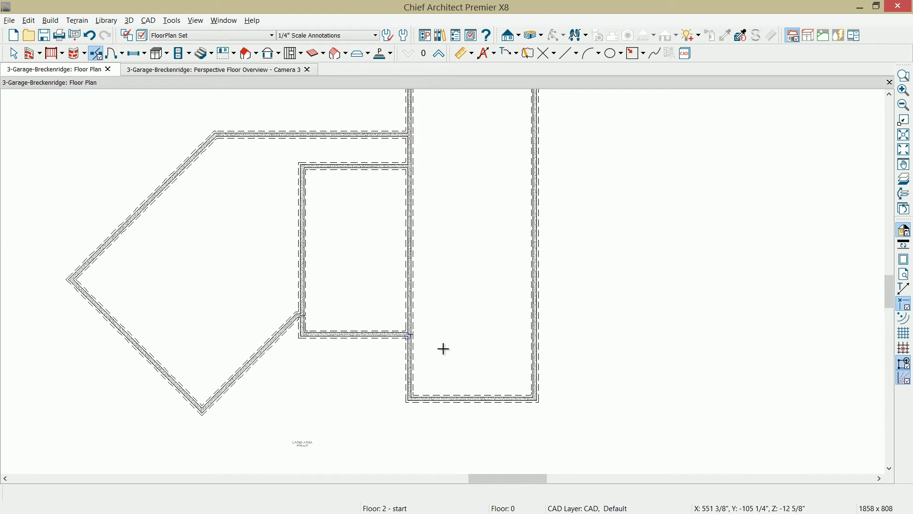
click(409, 272)
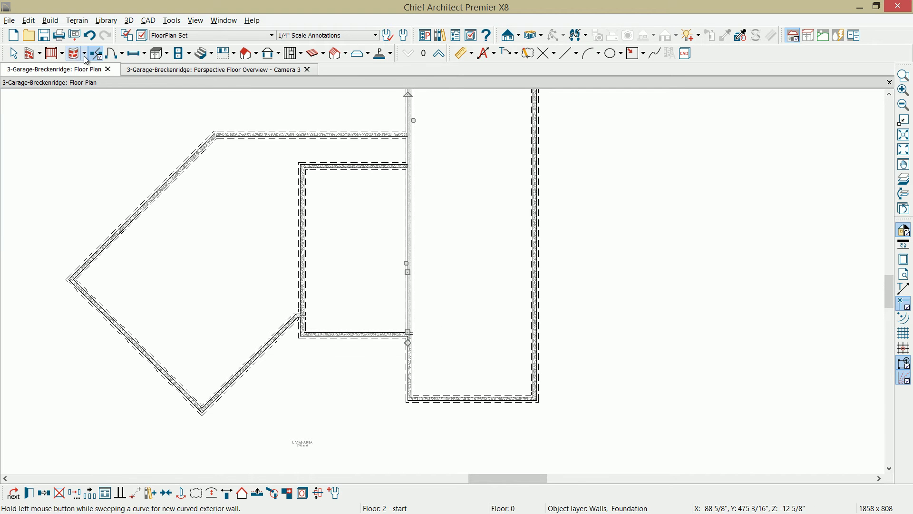
click(98, 55)
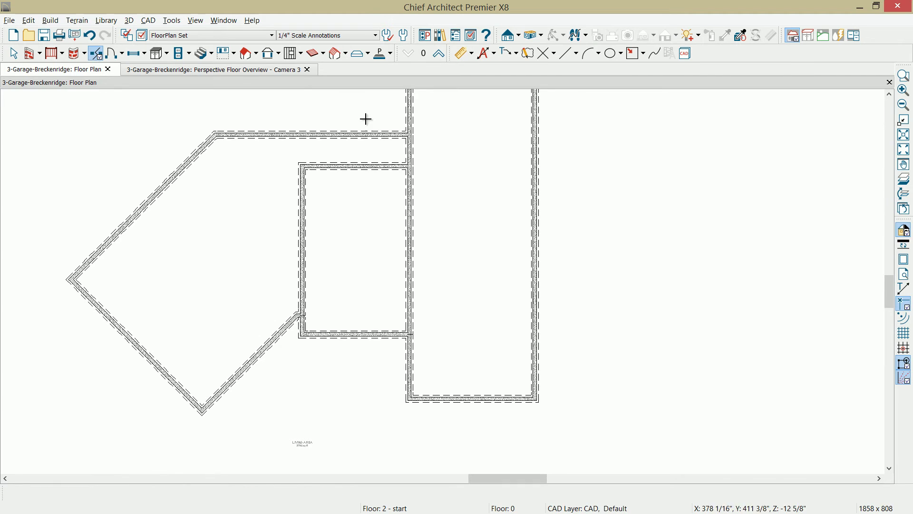
click(407, 136)
Add the garage foundation walls, including its left and bottom walls, to one seven-wall selection.
click(333, 333)
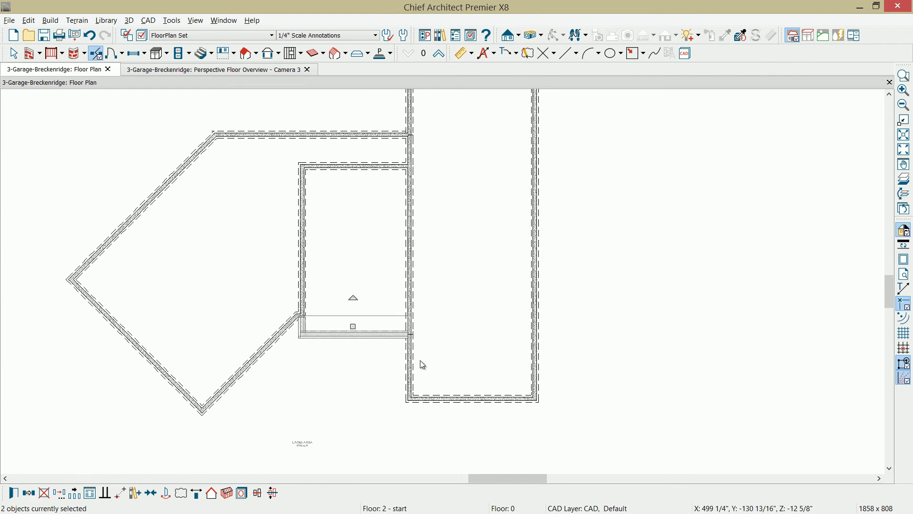
shift+click(411, 369)
shift+click(444, 397)
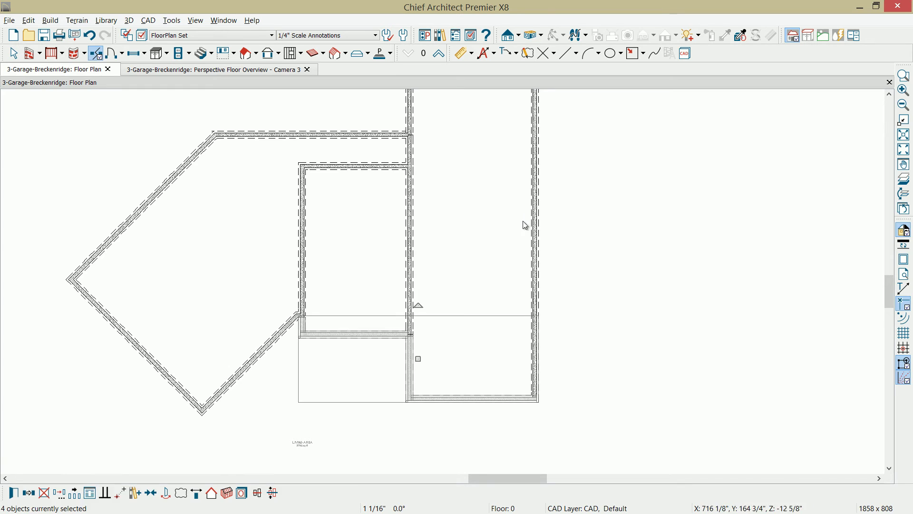
mouse_move(569, 188)
middle_down()
mouse_move(608, 235)
mouse_move(609, 258)
middle_up()
key(b)
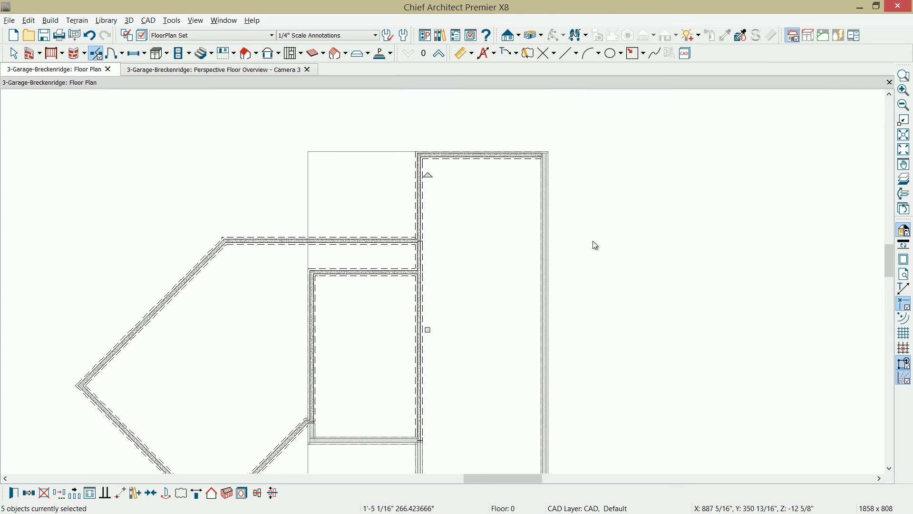
click(414, 187)
click(414, 187)
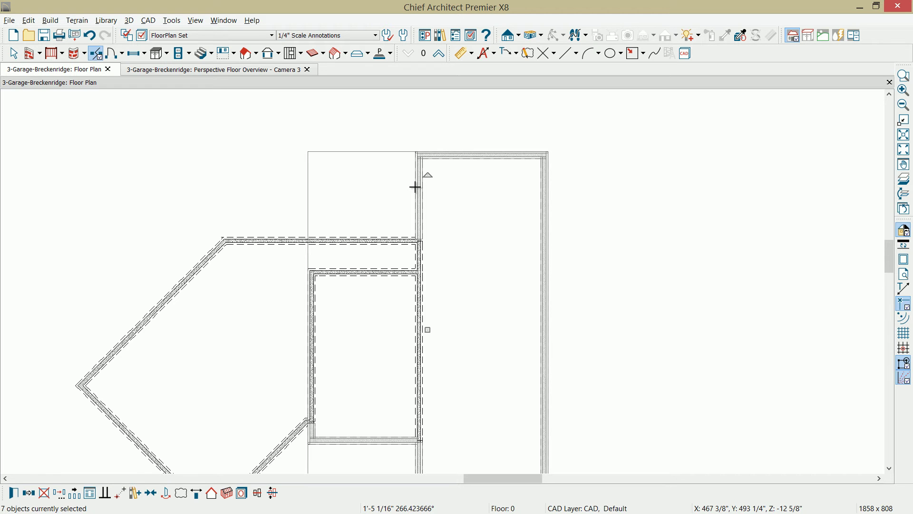
Change the selected walls to 8" Concrete Stem Wall, Foam Ins., reviewing its layers before applying.
double_click(416, 186)
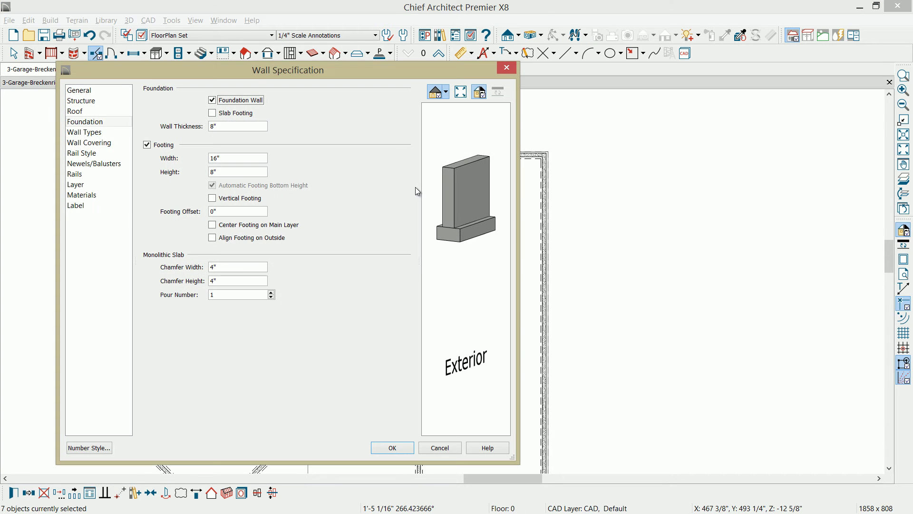
click(104, 131)
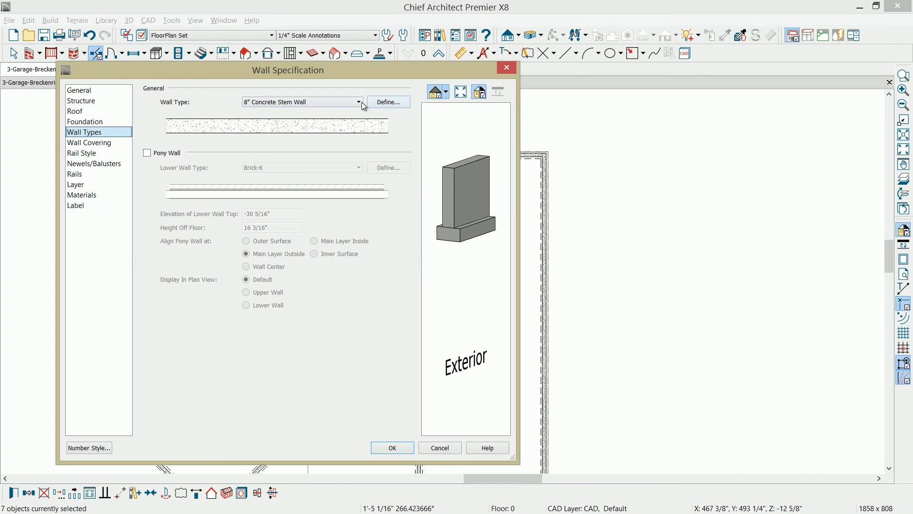
click(360, 102)
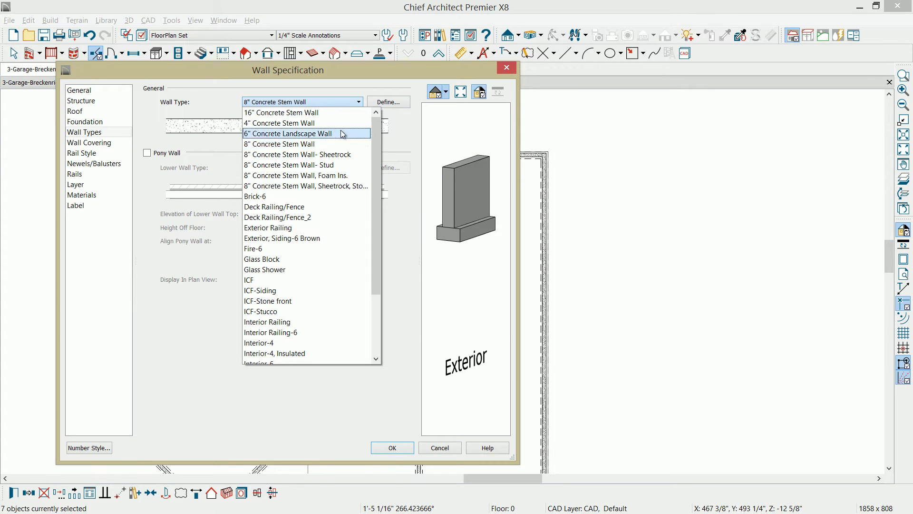
click(291, 176)
click(383, 102)
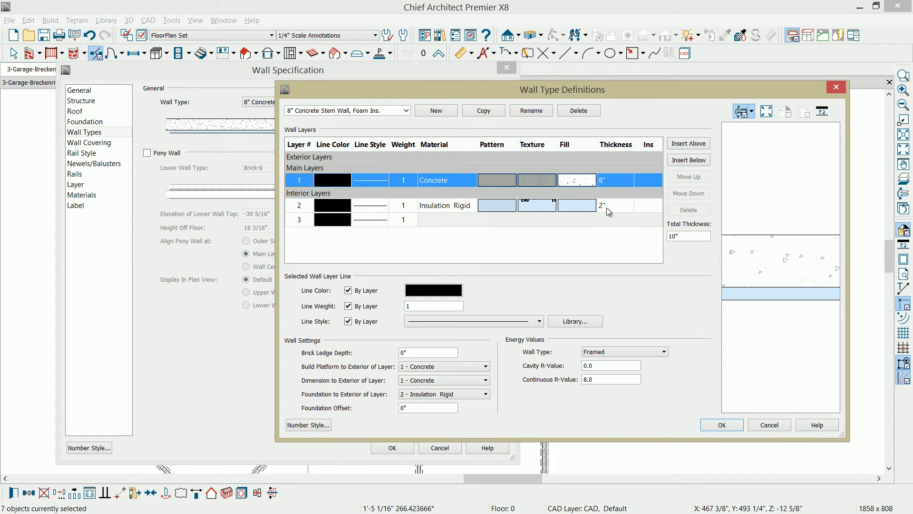
click(723, 425)
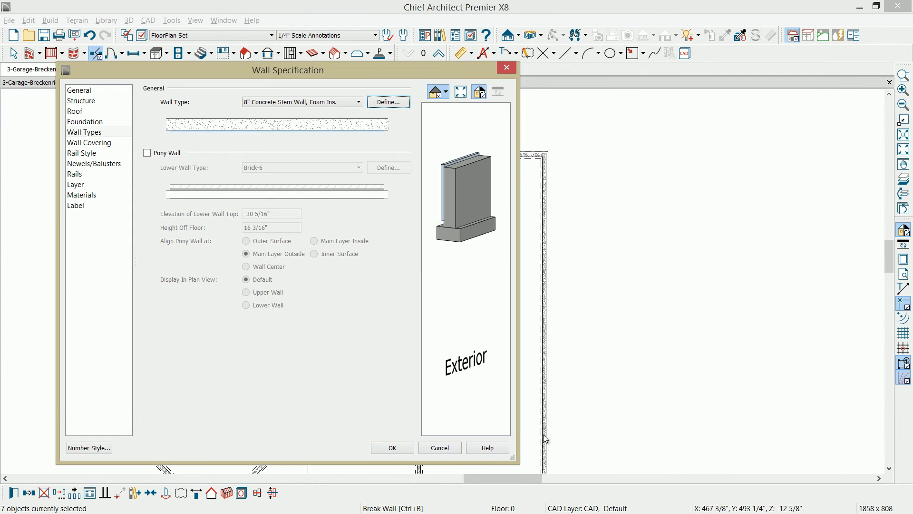
click(385, 449)
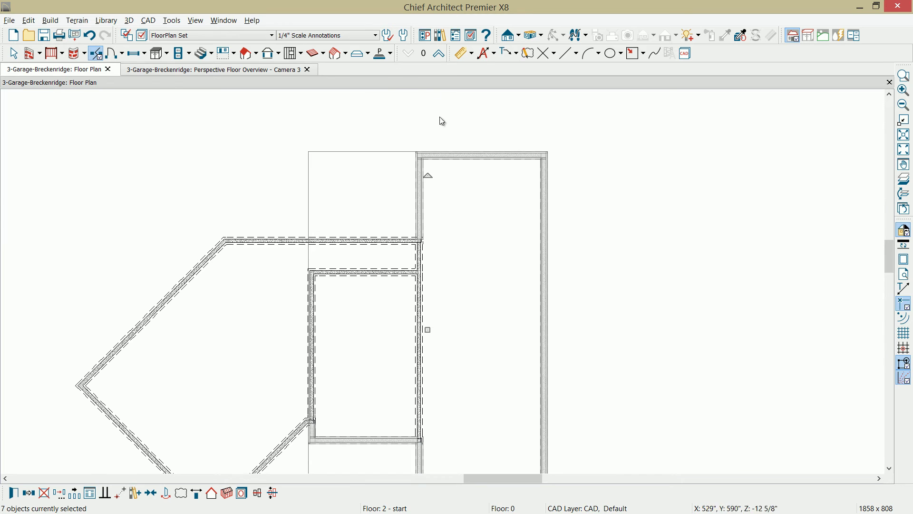
Orbit the Camera 3 overview to face the angled foundation walls and bring up the exterior front render.
click(274, 71)
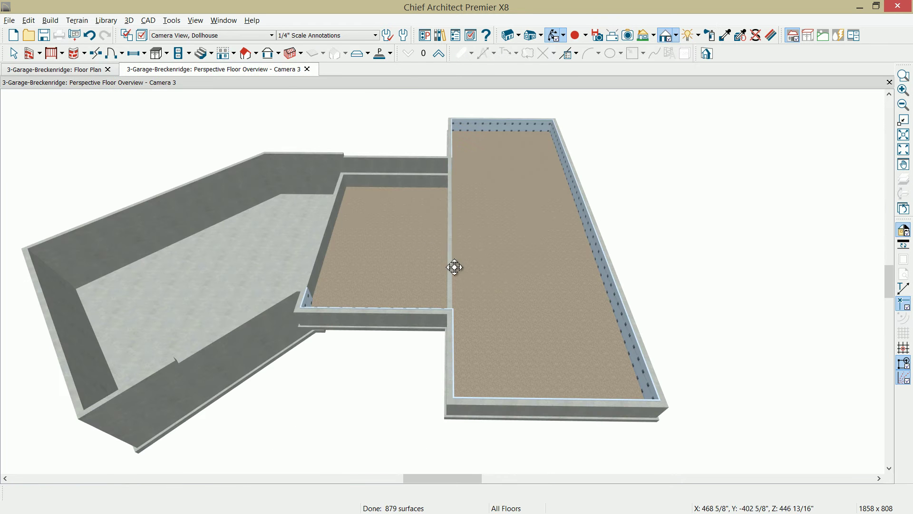
drag(457, 239, 494, 249)
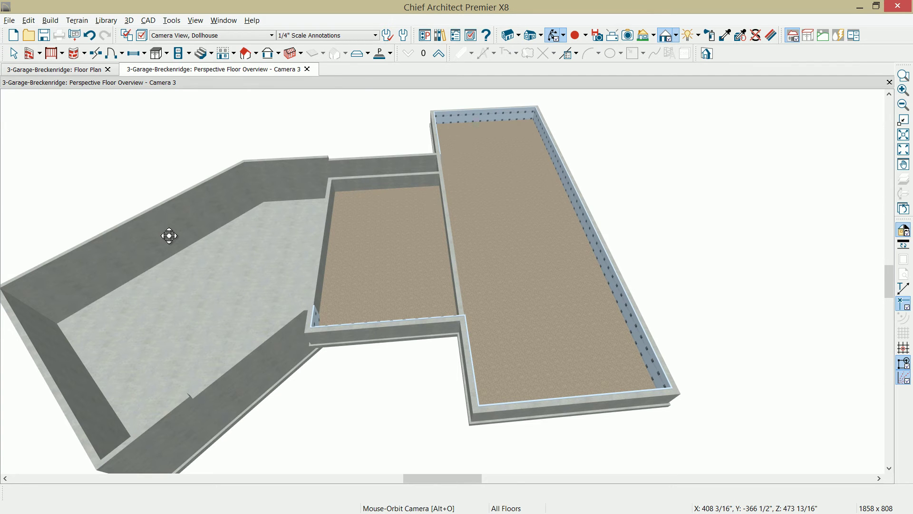
drag(169, 236, 694, 233)
key(space)
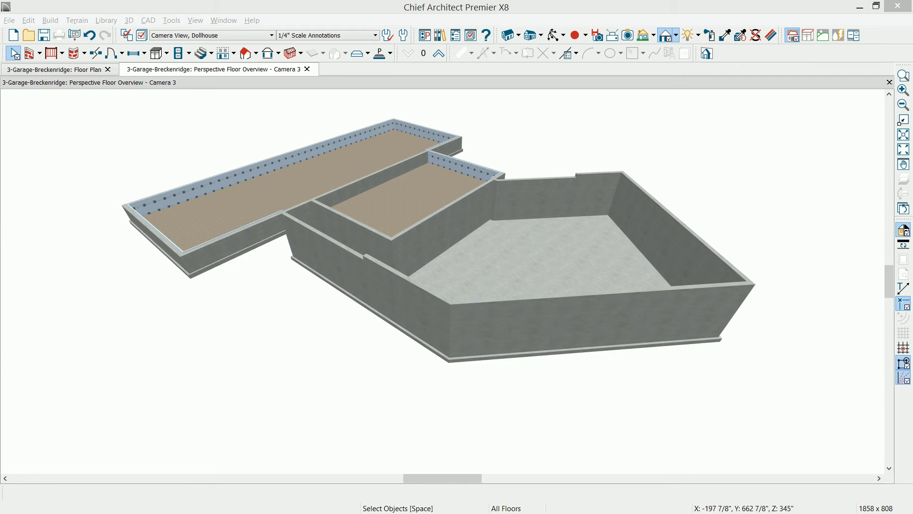
drag(912, 136, 566, 123)
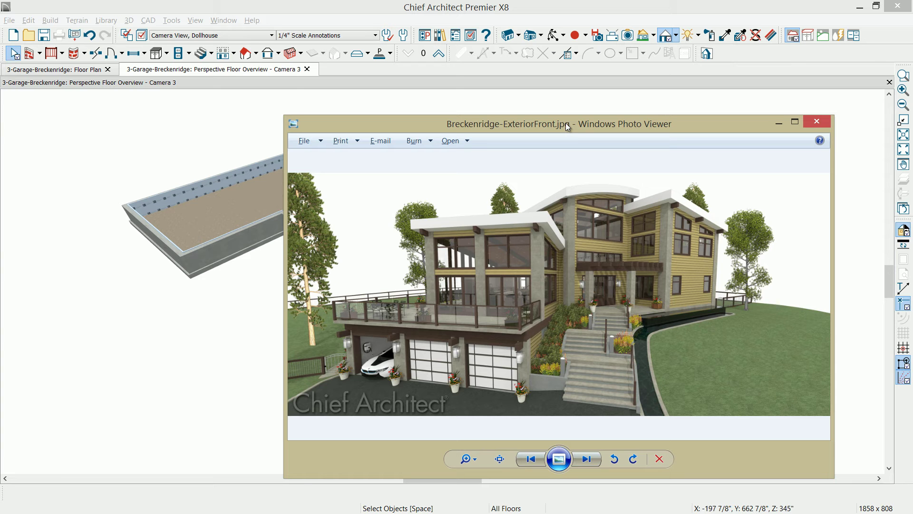
Bring the Chief Architect window forward over the exterior front render.
click(504, 6)
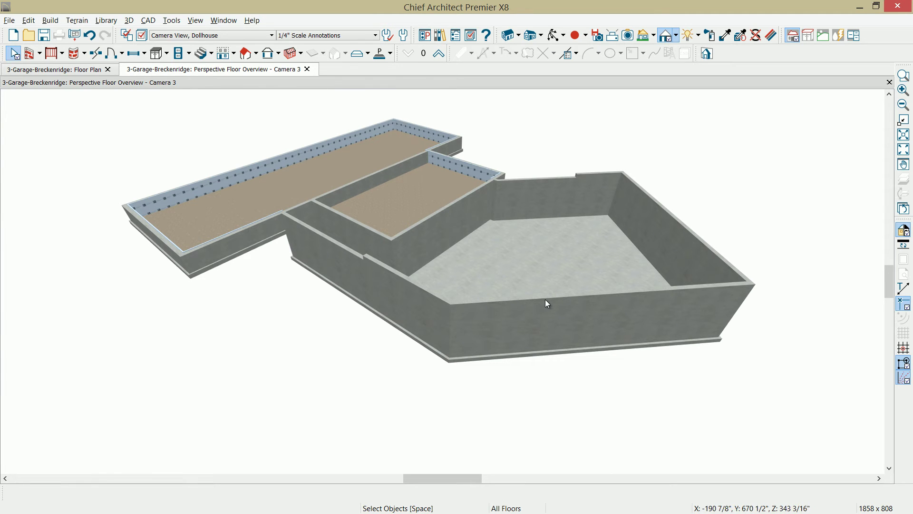
Make the front angled wall a pony wall with Exterior, Siding-6 Brown as the upper wall.
click(586, 321)
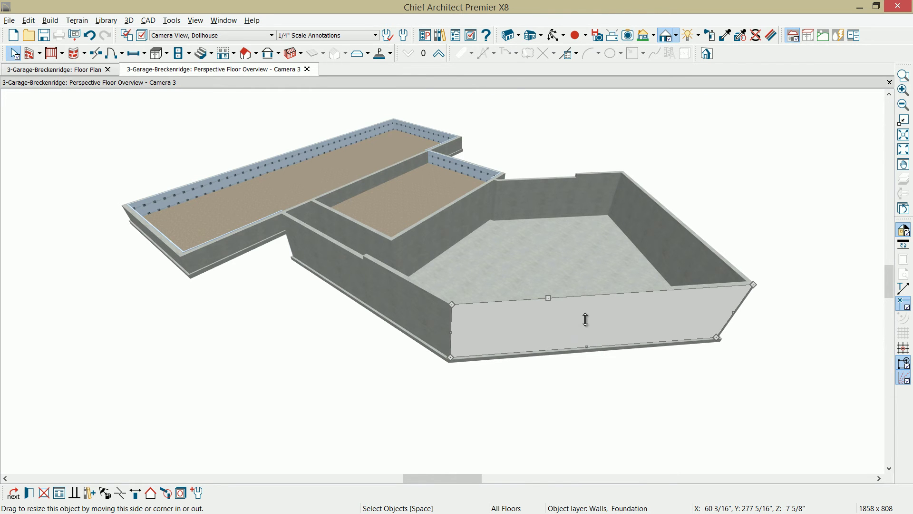
double_click(585, 319)
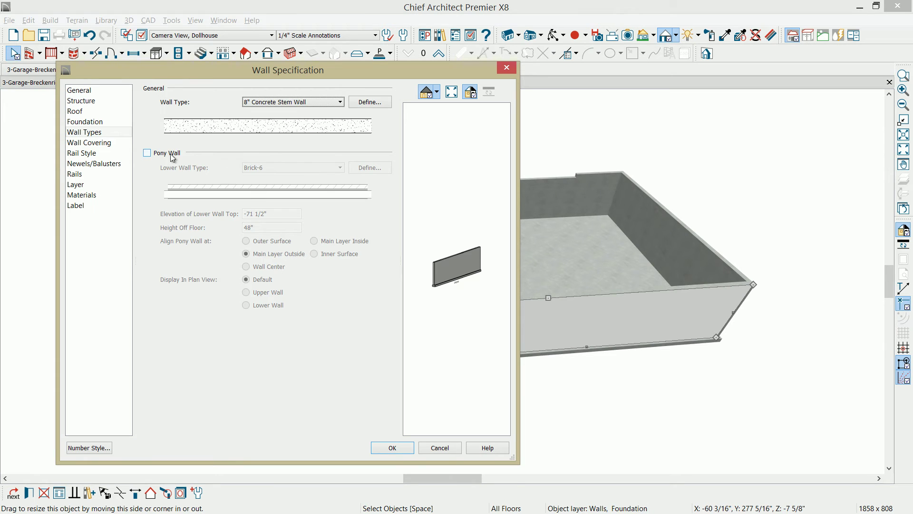
click(163, 154)
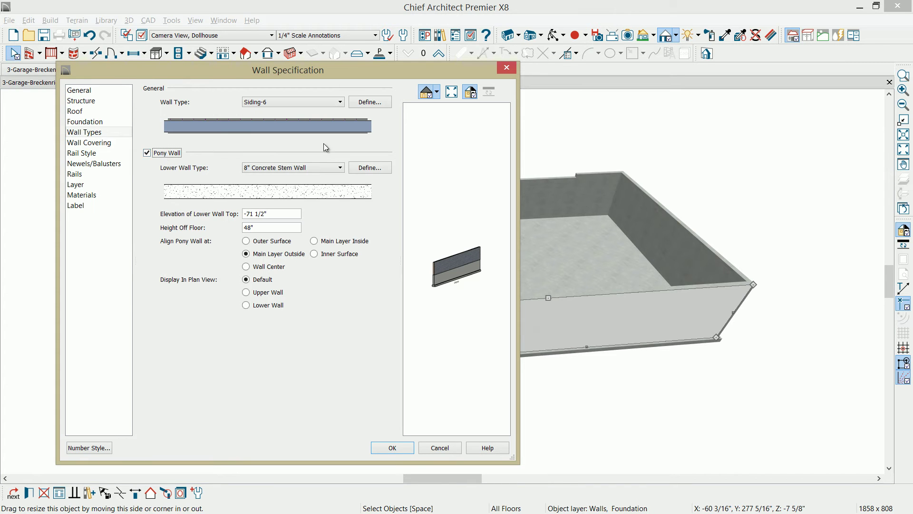
click(338, 102)
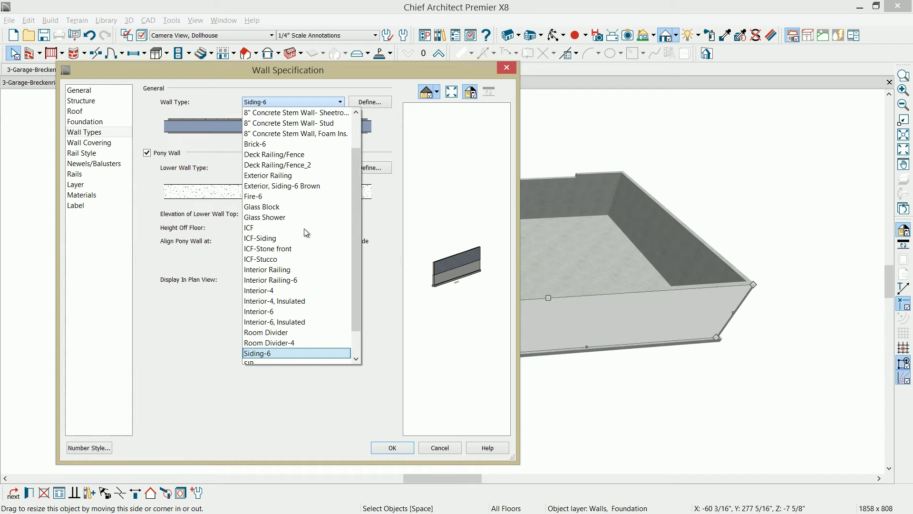
scroll(305, 229, up, 1)
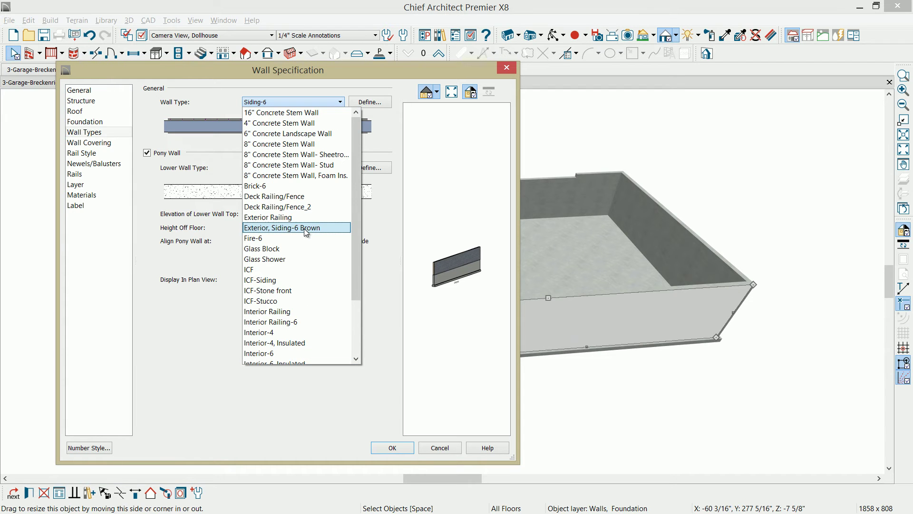
click(279, 228)
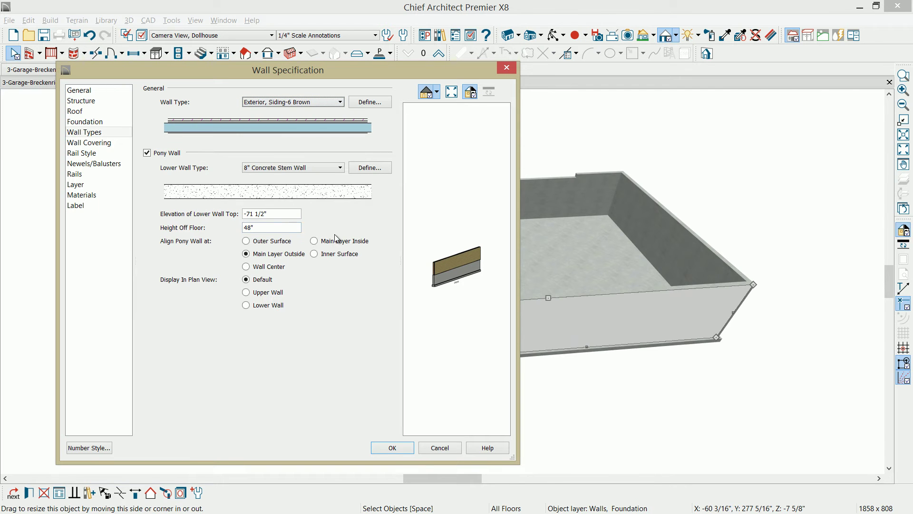
Set the lower wall to 8" Concrete Stem Wall- Sheetrock, check its 13" thickness, and apply.
click(341, 169)
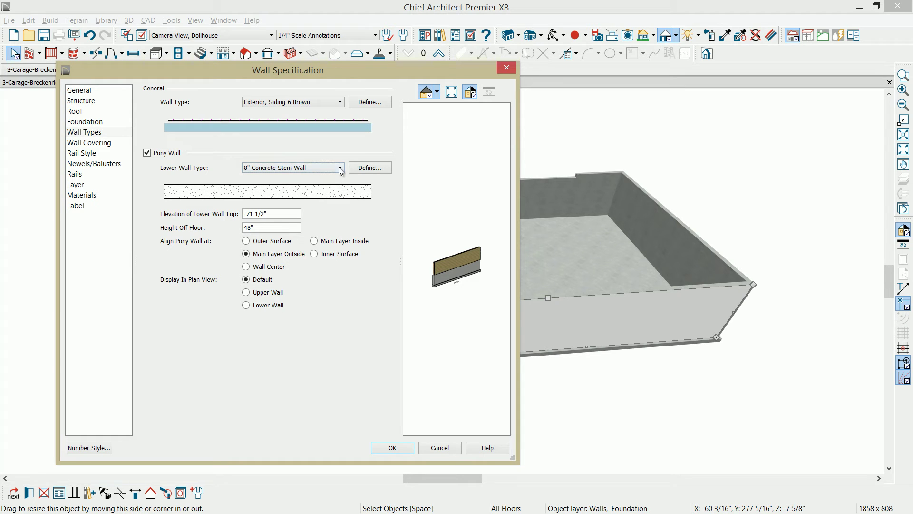
click(342, 168)
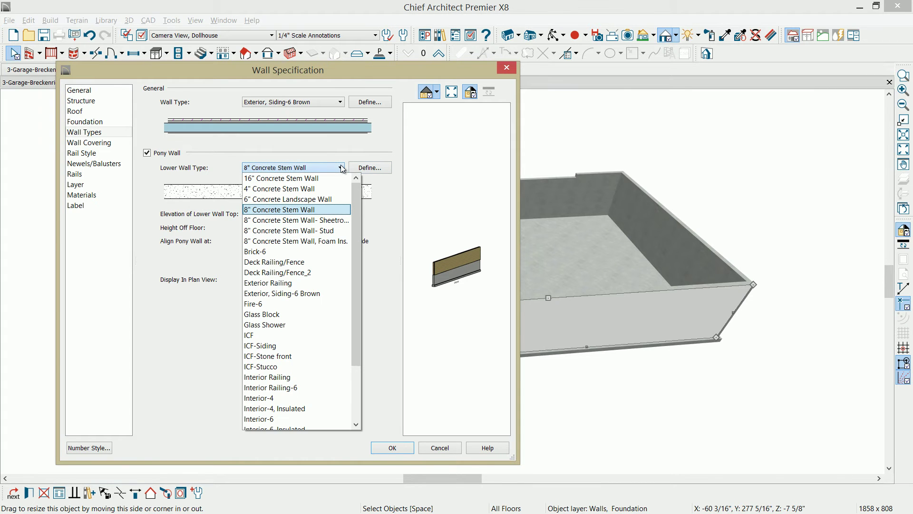
click(330, 222)
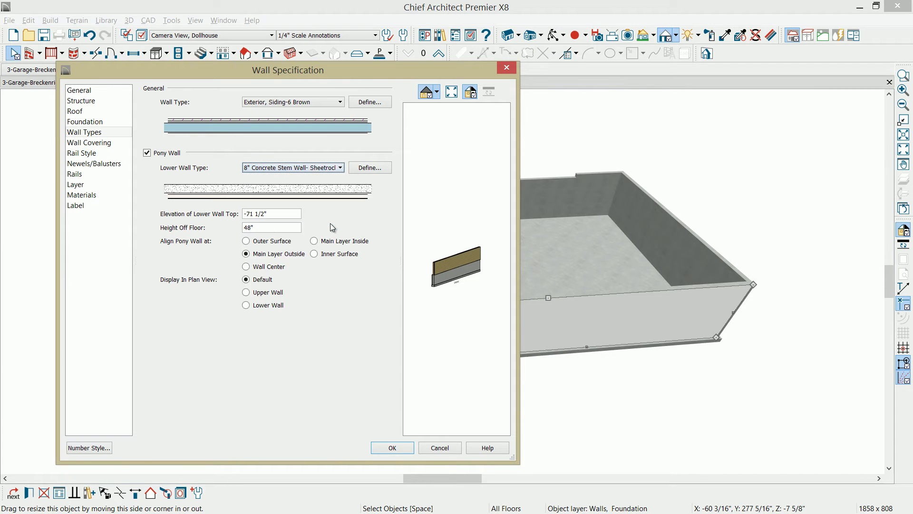
click(376, 169)
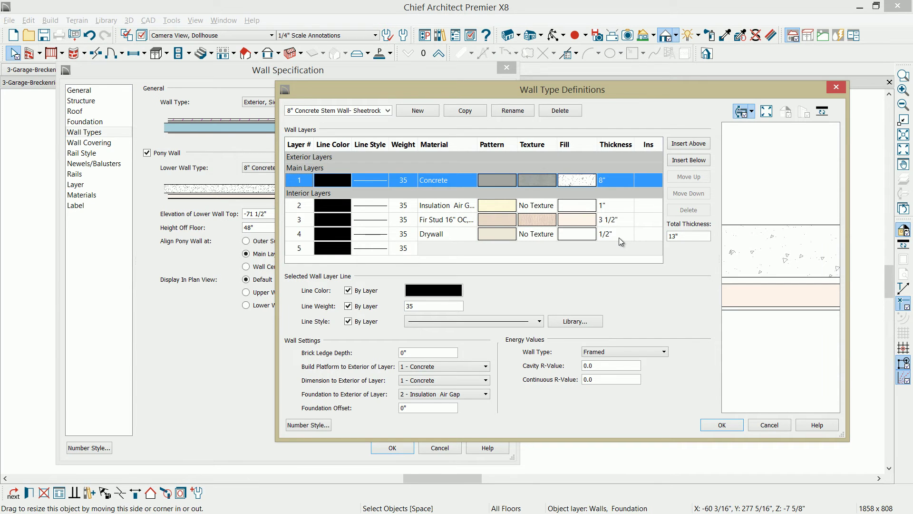
double_click(671, 236)
click(722, 425)
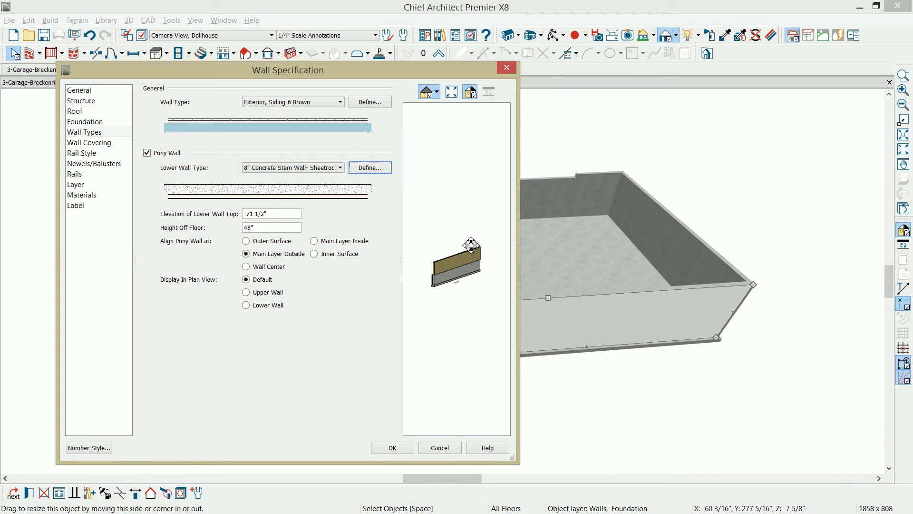
click(392, 448)
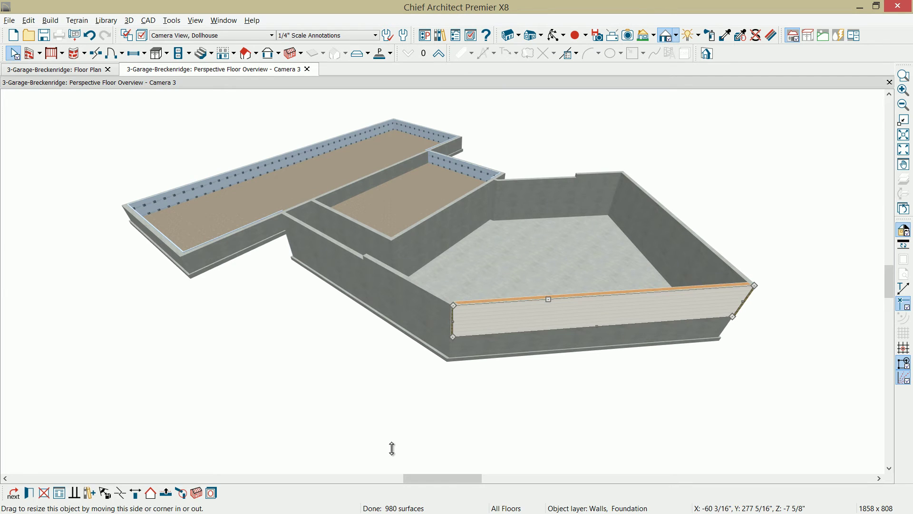
Deselect the wall, return to the floor plan, and pan to show the whole foundation.
click(392, 447)
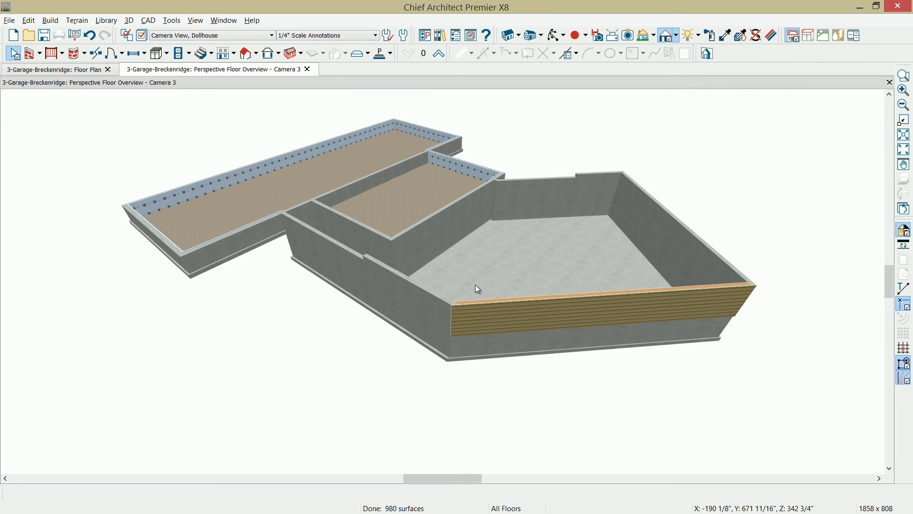
click(64, 71)
middle_drag(206, 184, 414, 141)
Cut a backclipped cross section through the front angled wall and select its wall outline polyline.
click(518, 35)
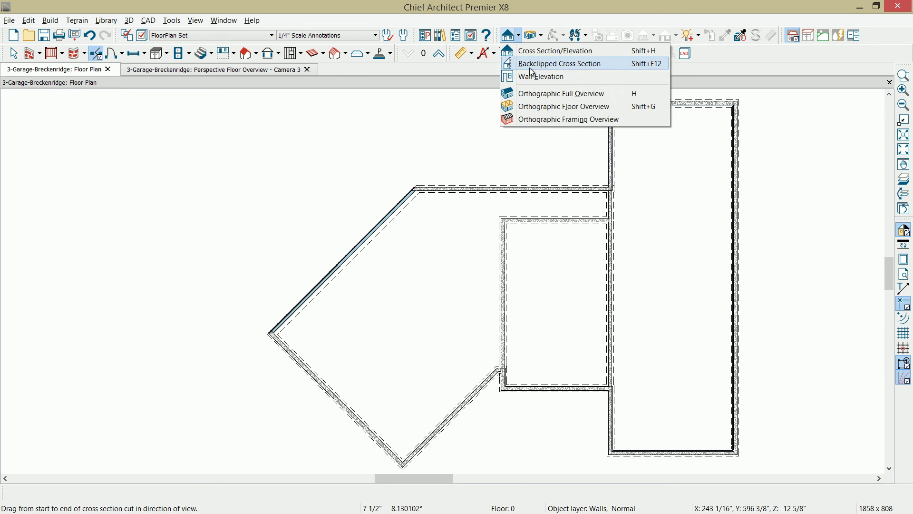
click(531, 67)
drag(267, 222, 348, 308)
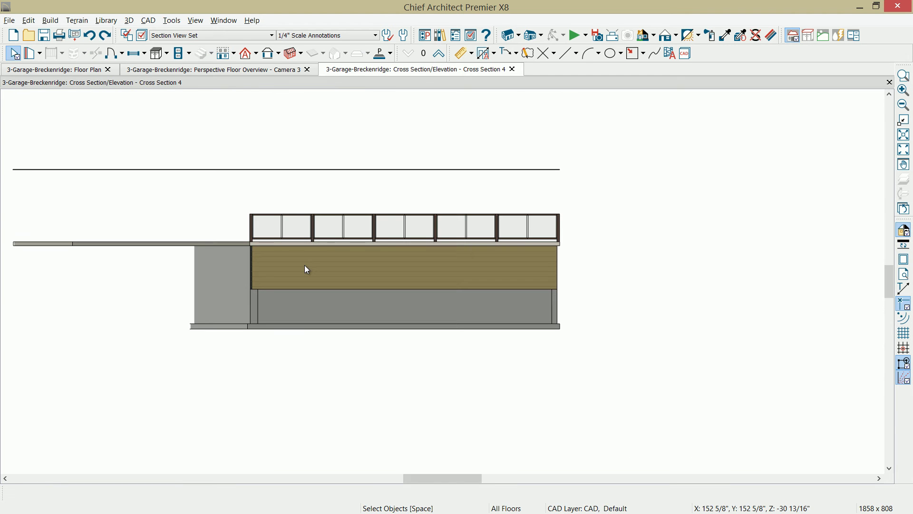
click(325, 302)
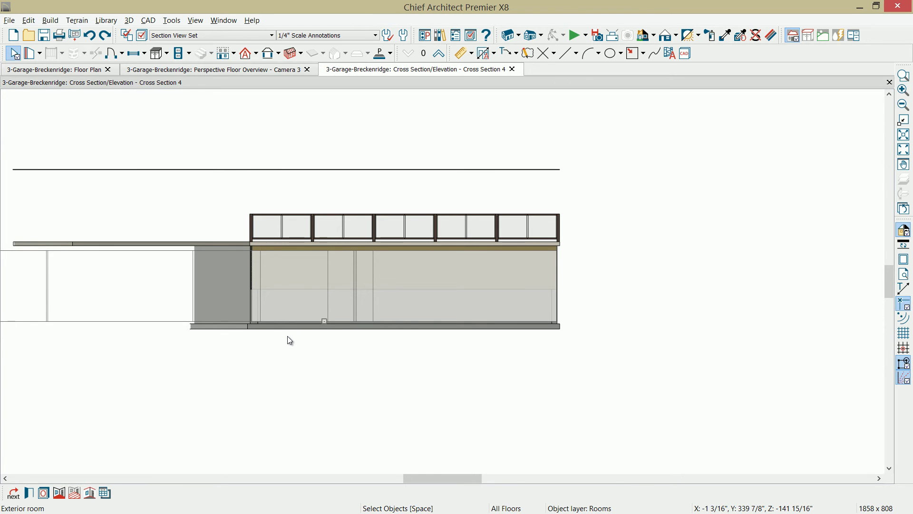
key(Tab)
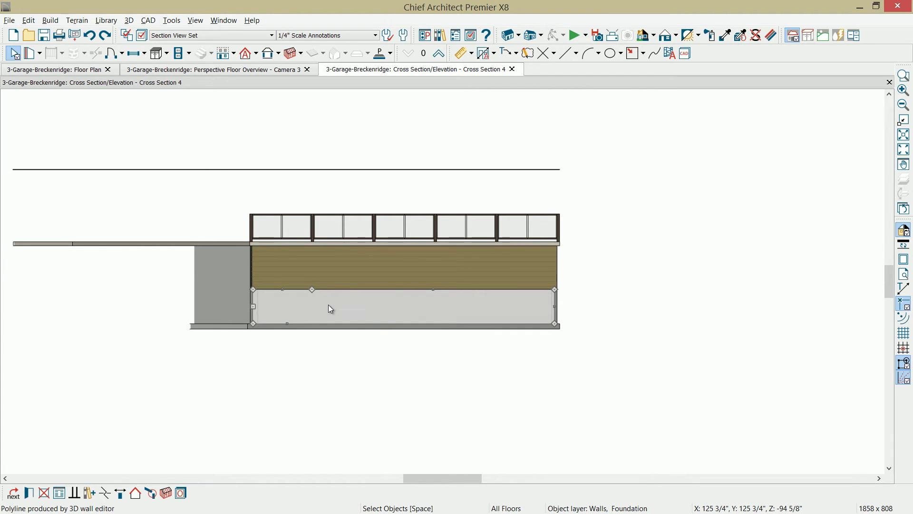
Raise the wall outline's top to the floor framing and slope it down toward the right end.
mouse_move(312, 289)
mouse_down()
mouse_move(338, 289)
mouse_move(294, 277)
mouse_move(292, 234)
mouse_move(293, 246)
mouse_up()
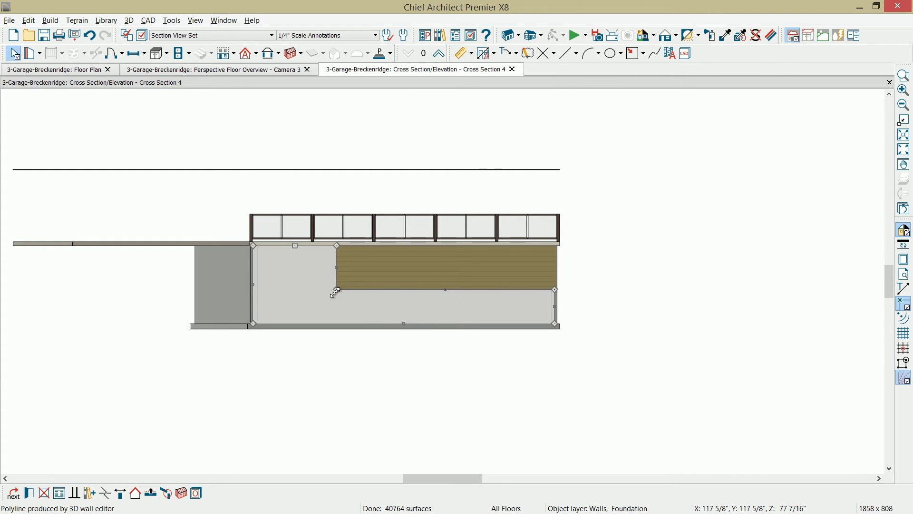
drag(337, 289, 334, 258)
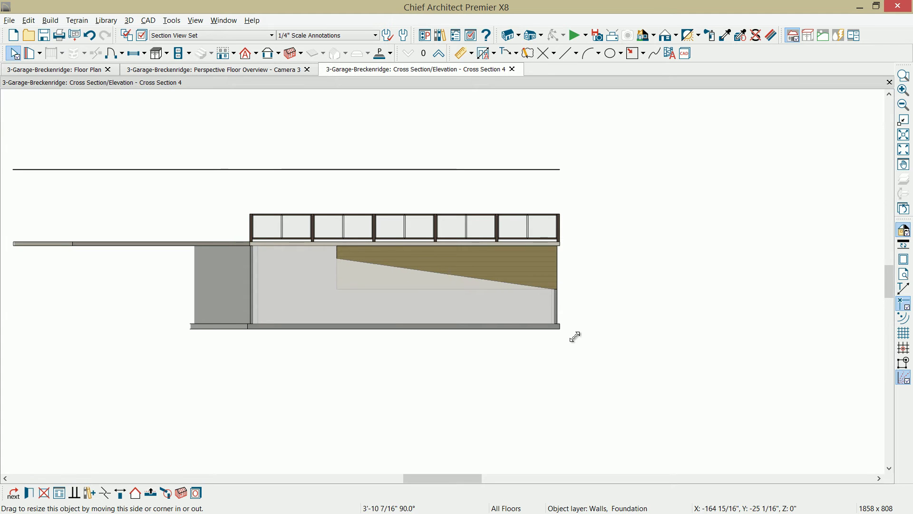
click(590, 347)
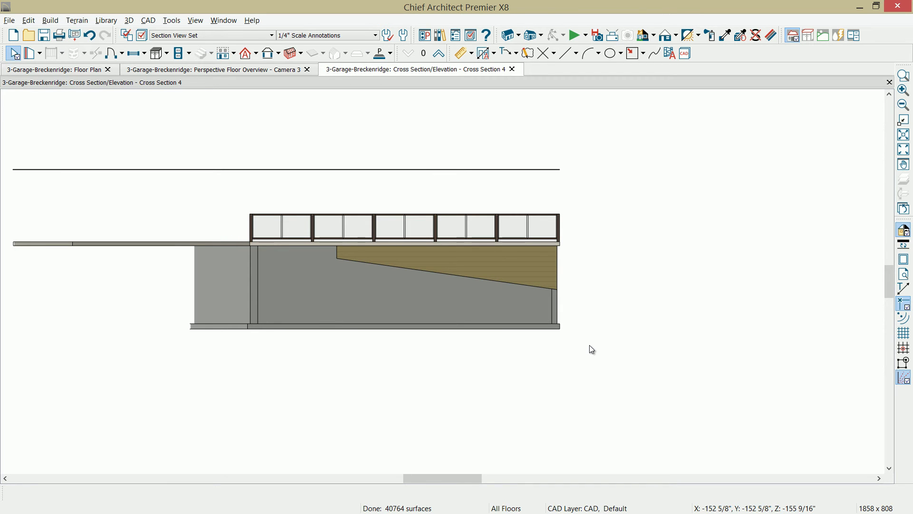
key(ctrl+Tab)
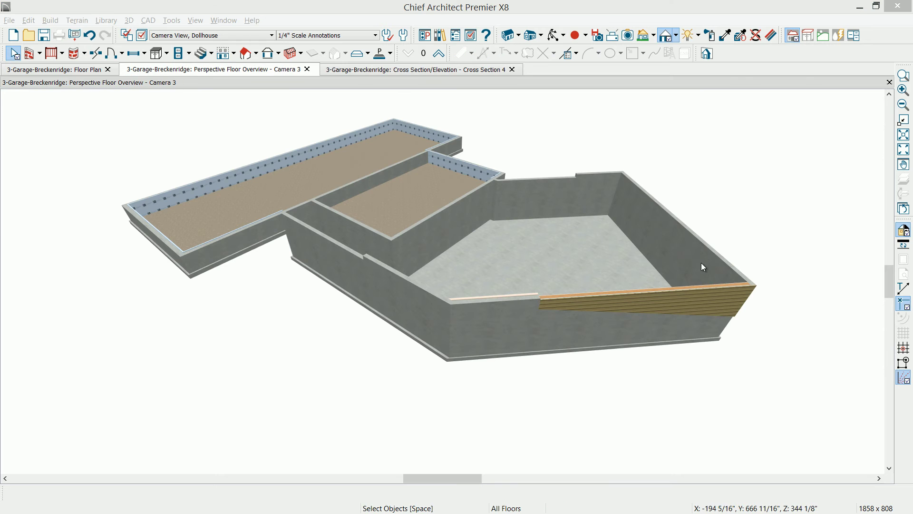
Orbit and zoom the 3D overview to inspect the trimmed wall, then return to the floor plan.
click(552, 38)
drag(611, 296, 660, 346)
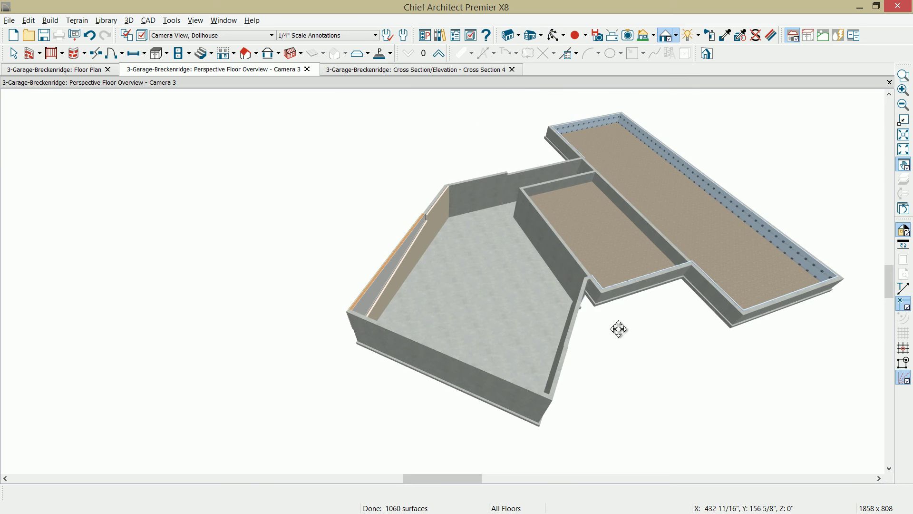
scroll(463, 273, up, 5)
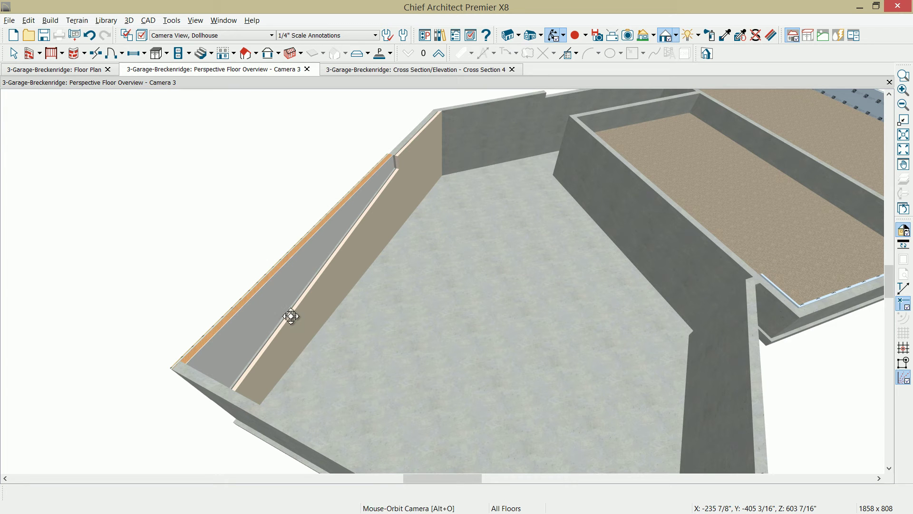
scroll(470, 291, down, 5)
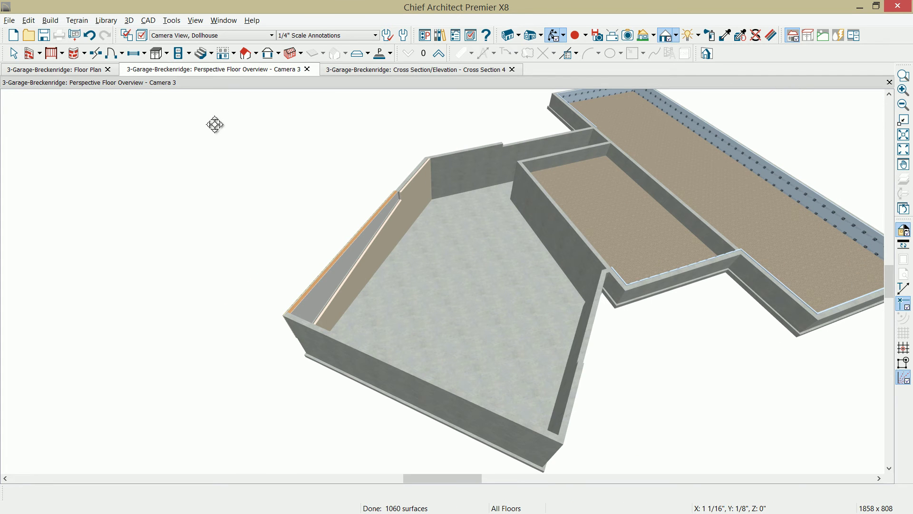
click(75, 73)
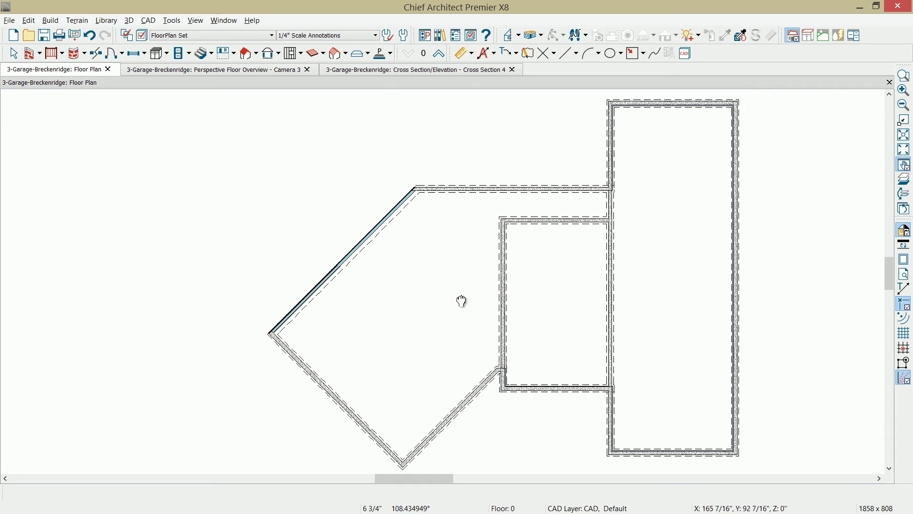
Select the five walls around the angled room: the diagonal, lower-left, small room's left and top walls.
middle_drag(471, 318, 450, 259)
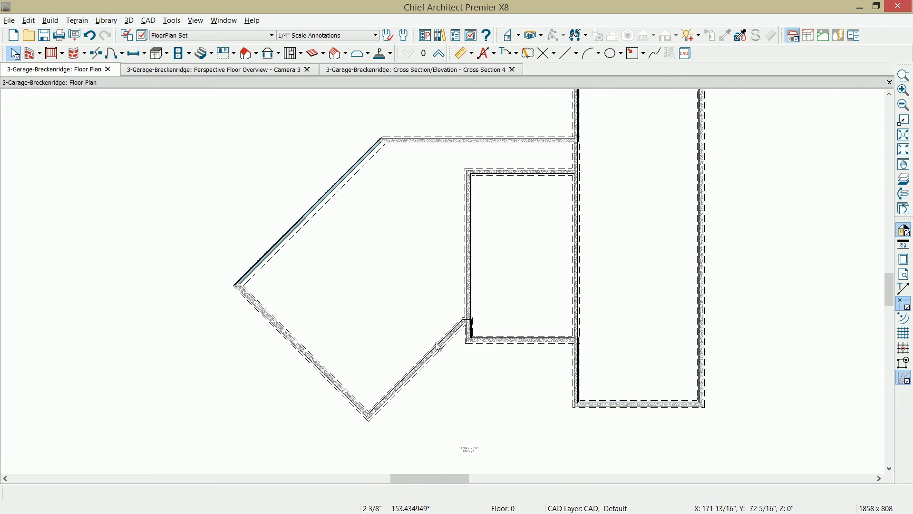
click(417, 371)
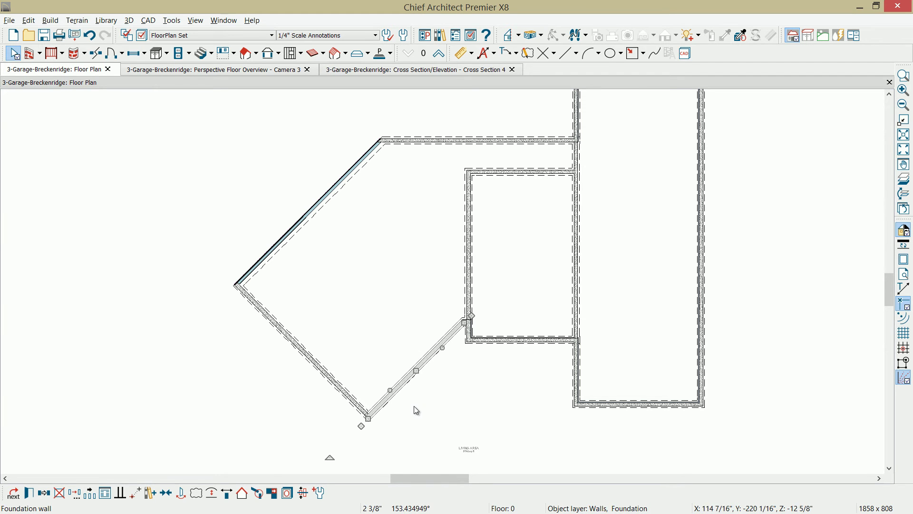
shift+click(314, 362)
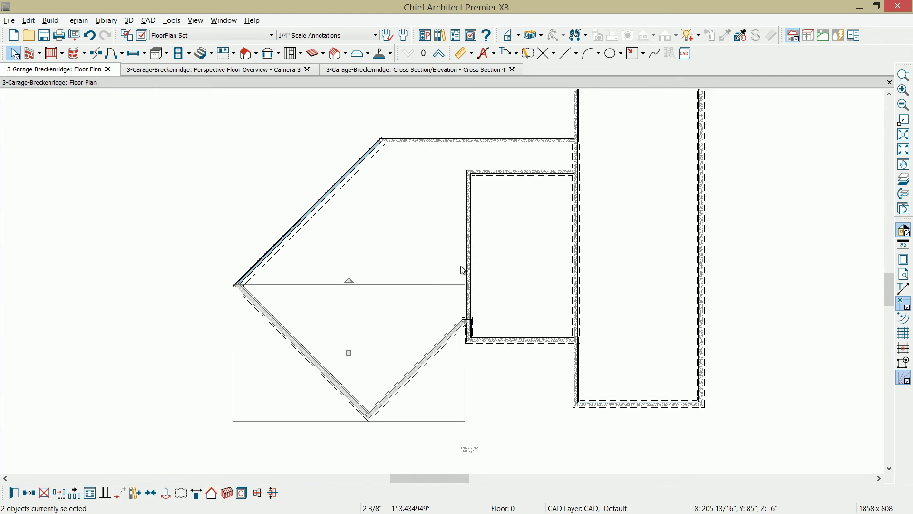
key(Escape)
shift+click(471, 255)
shift+click(513, 171)
shift+click(551, 142)
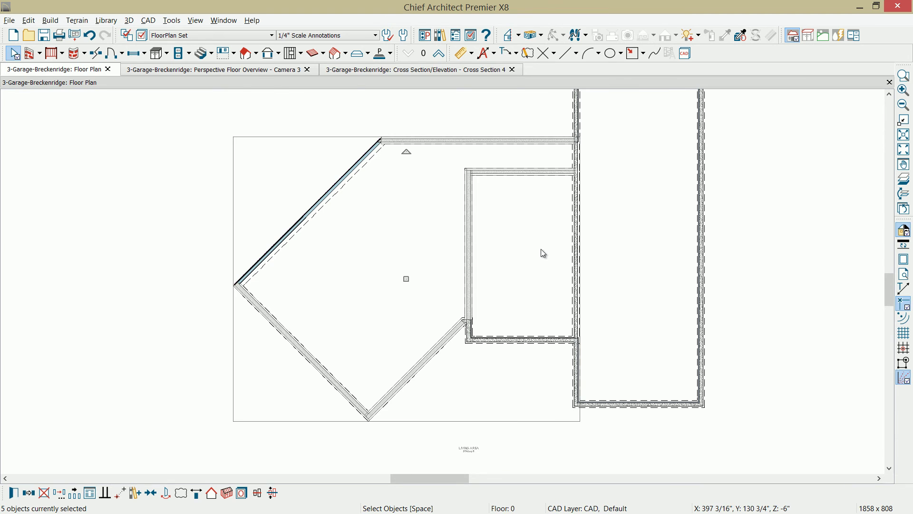
Assign the 8" Concrete Stem Wall- Sheetrock wall type to the selected walls.
key(Return)
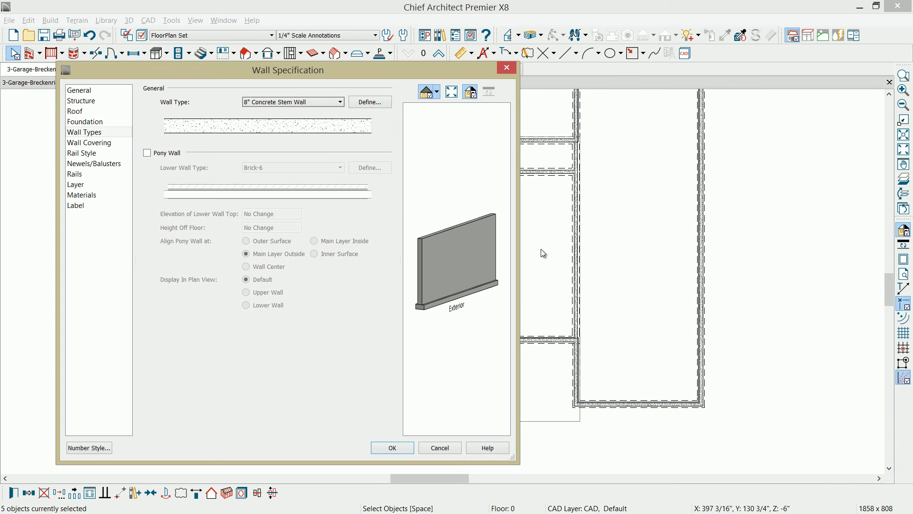
click(341, 102)
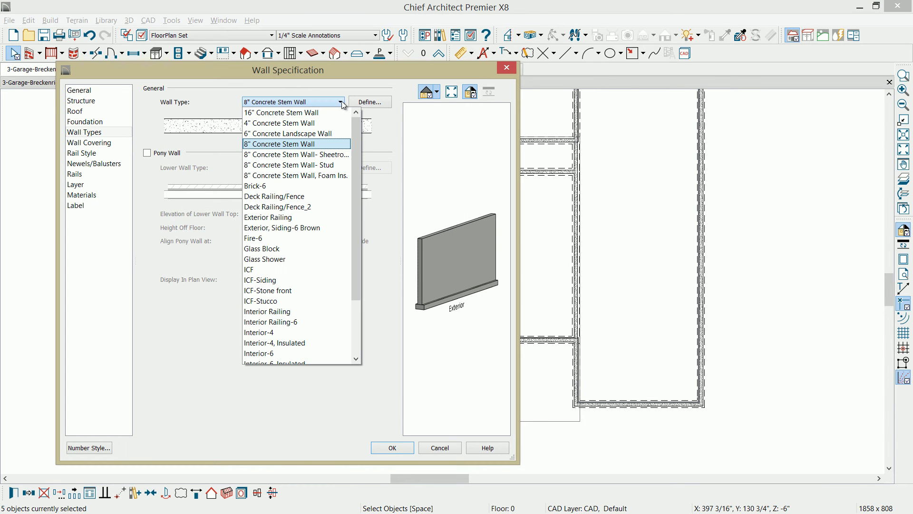
click(326, 155)
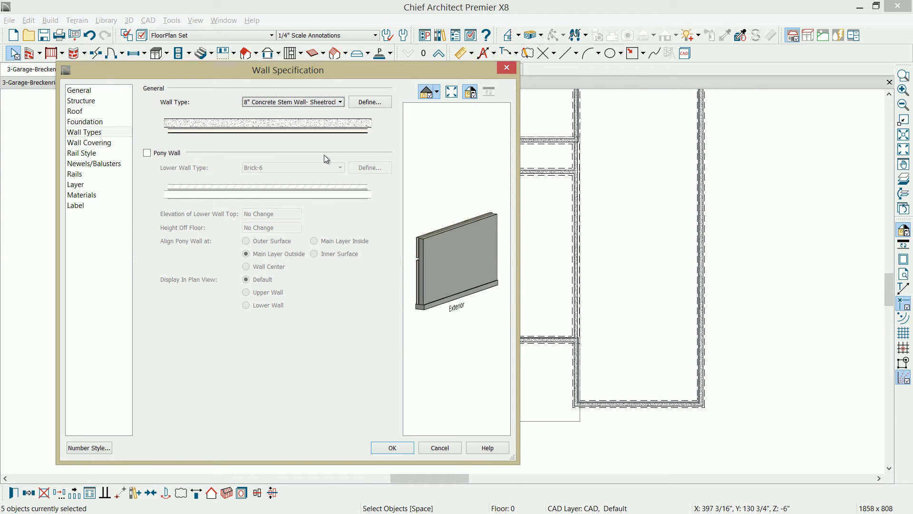
click(374, 104)
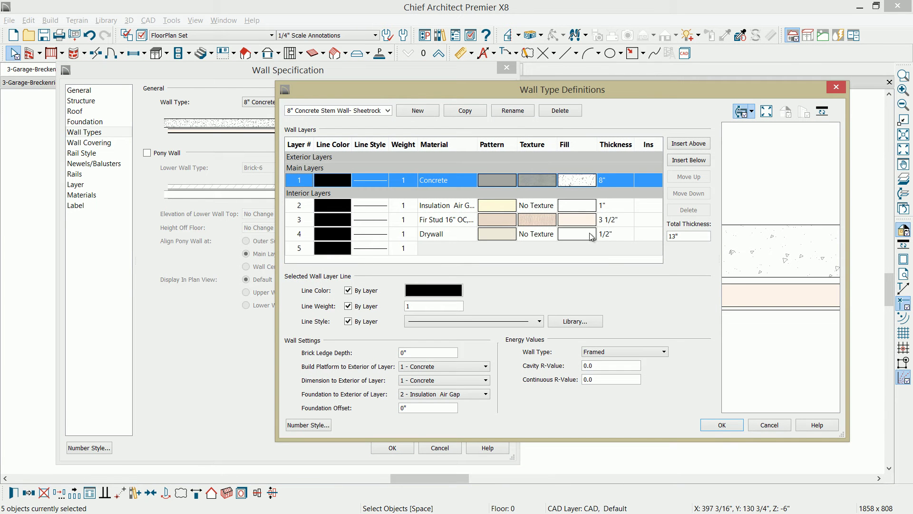
click(721, 425)
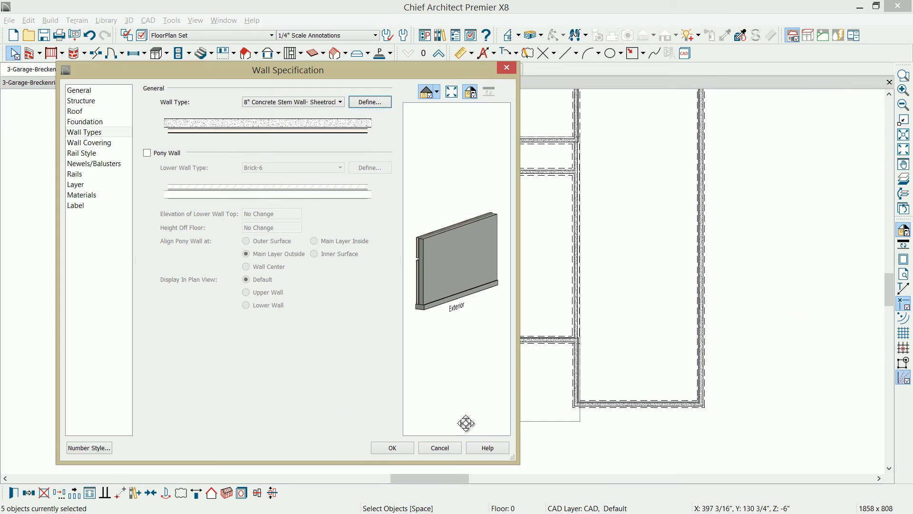
click(392, 448)
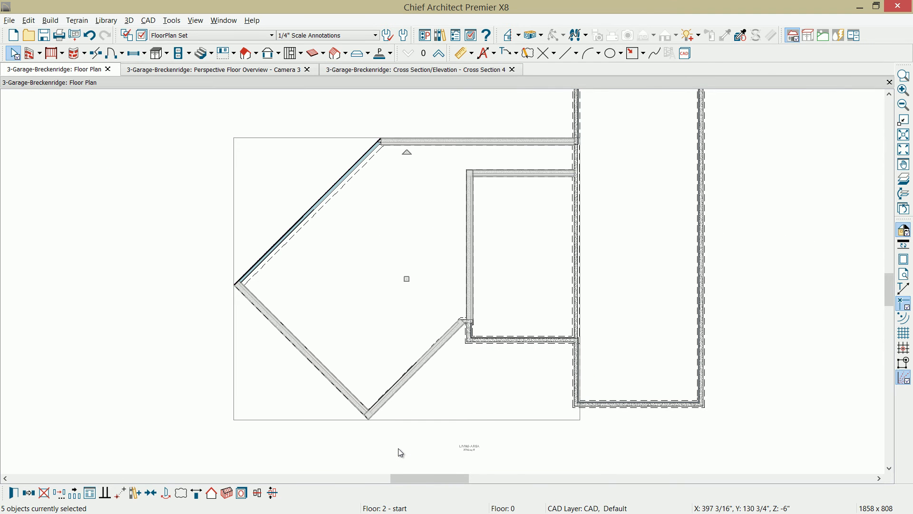
Reverse the layers of the small room's top and left walls, then check them in the 3D overview.
click(399, 448)
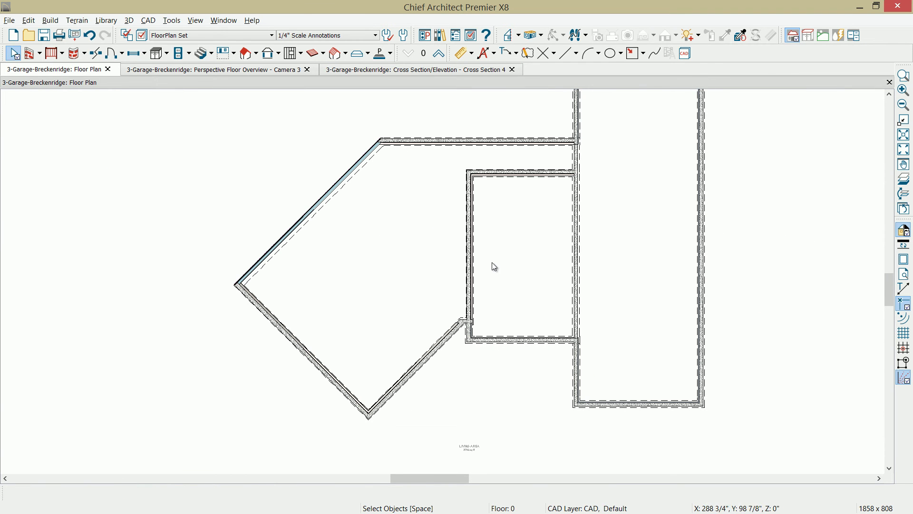
click(503, 171)
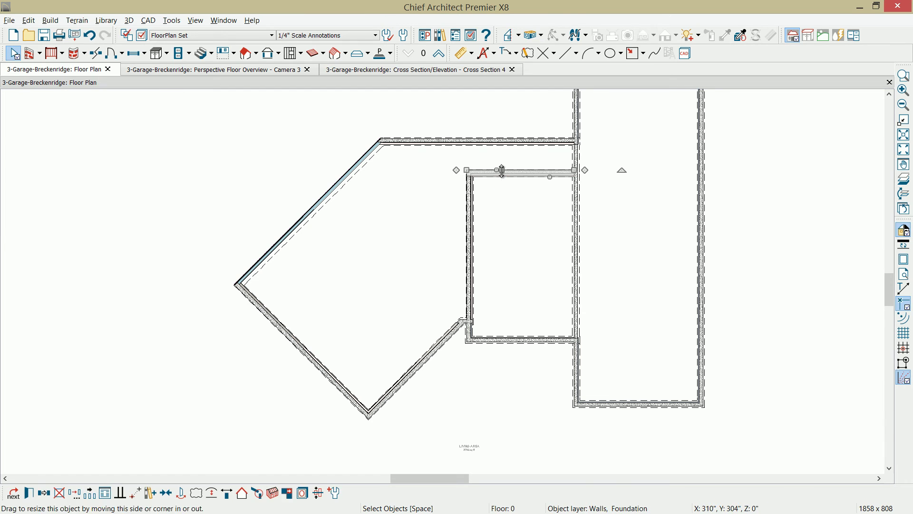
click(470, 220)
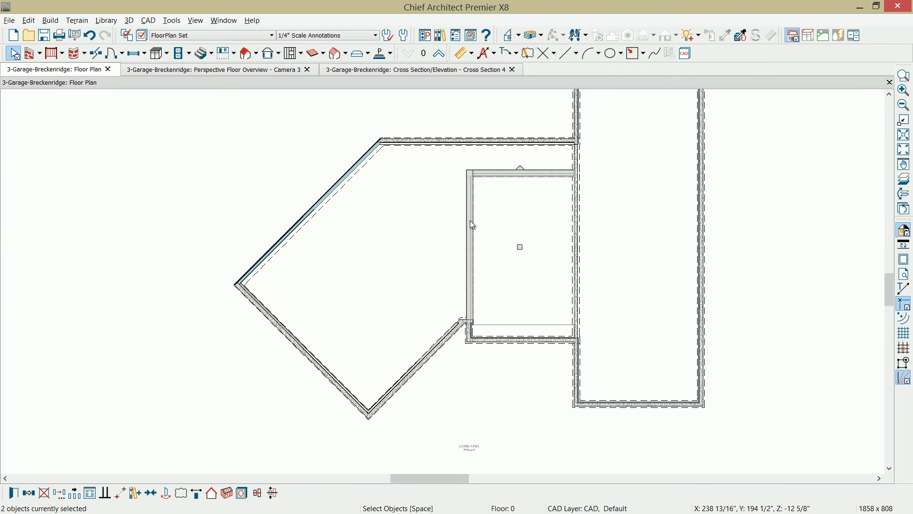
click(197, 494)
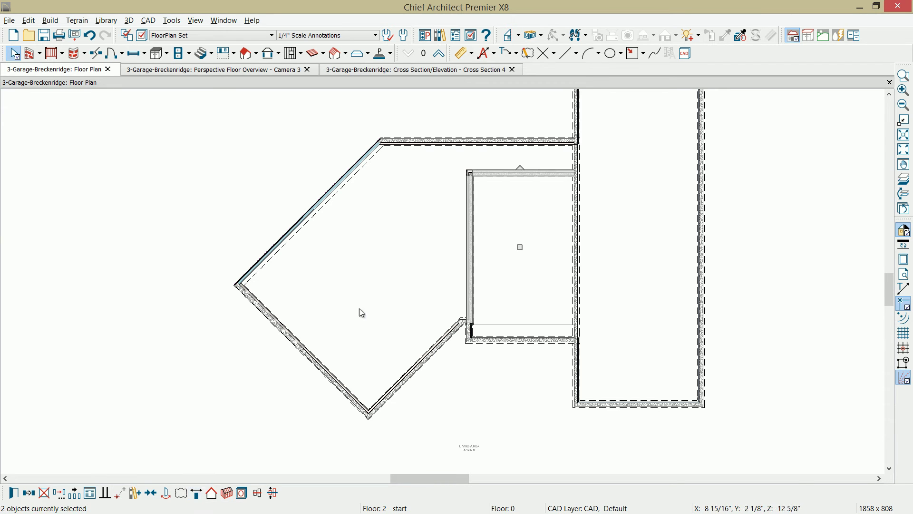
key(Escape)
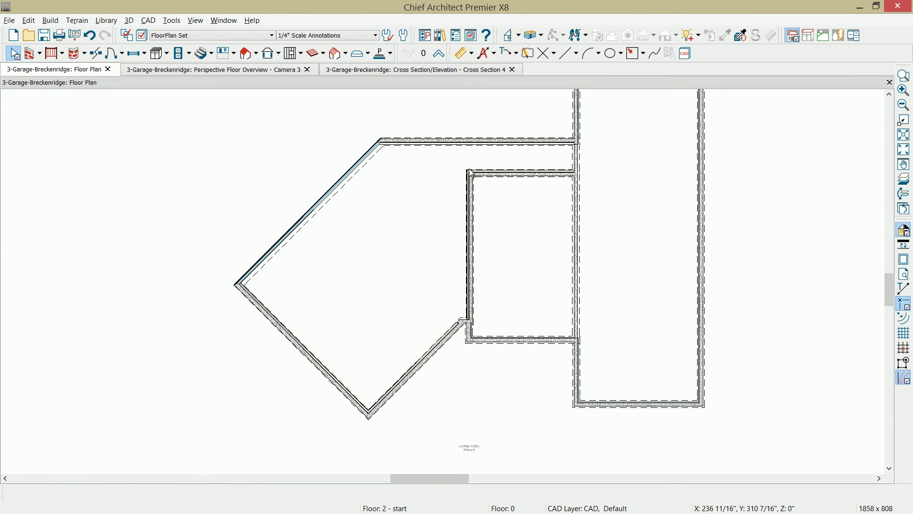
click(208, 72)
drag(603, 275, 538, 328)
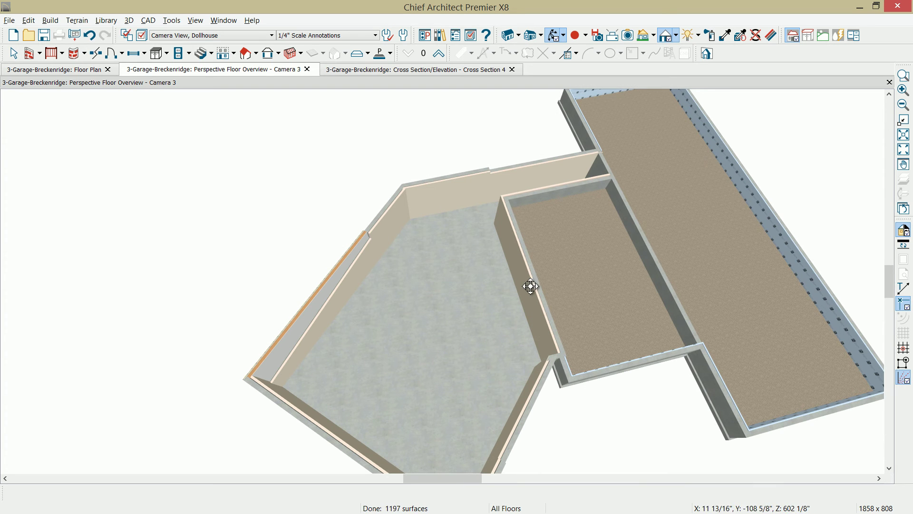
In 3D, set the short corner wall to 8" Concrete Stem Wall- Sheetrock, then go back to Floor Plan.
key(space)
click(556, 358)
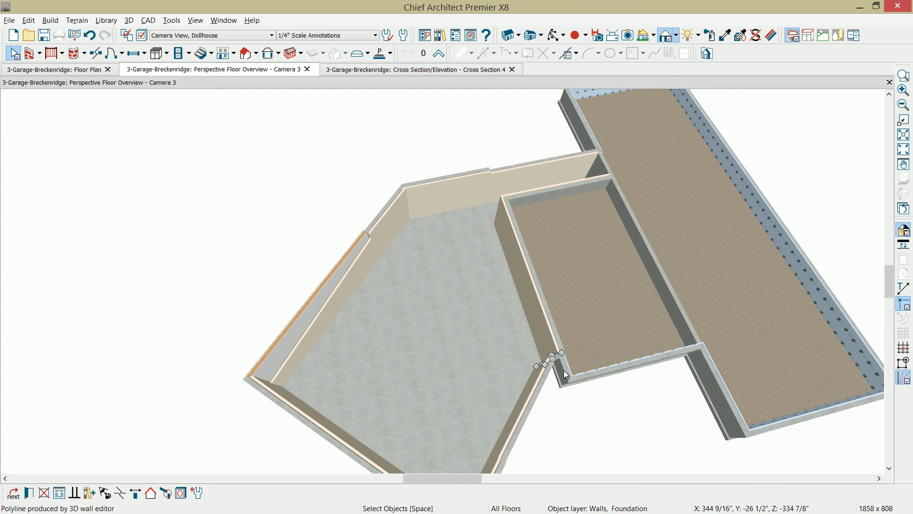
double_click(563, 370)
click(340, 104)
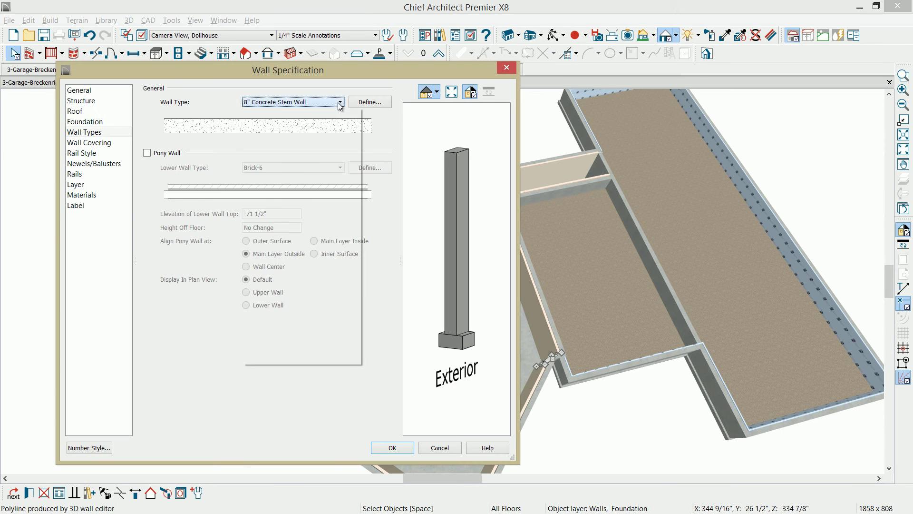
key(Down)
key(Return)
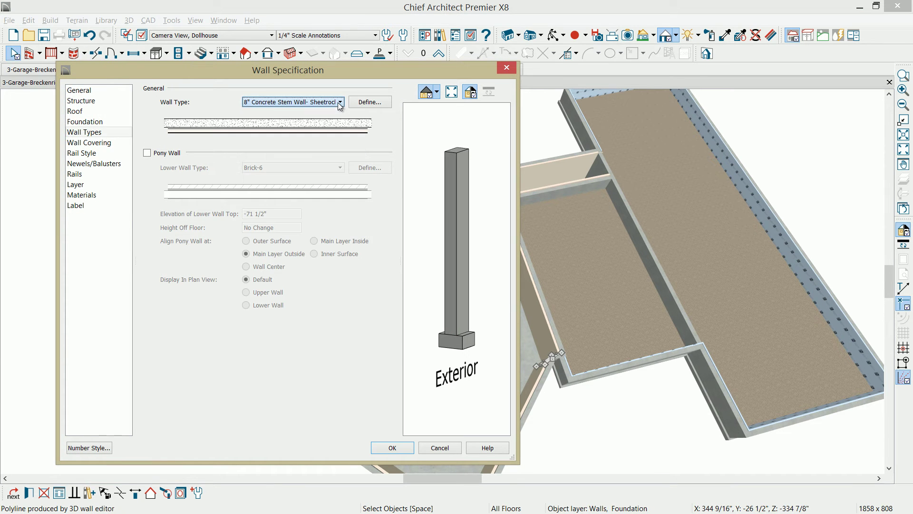
click(400, 447)
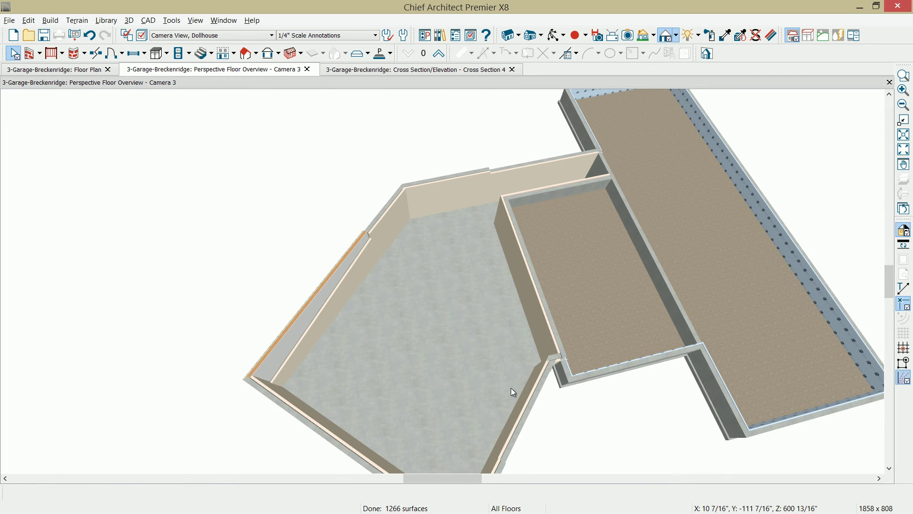
click(64, 69)
scroll(439, 372, up, 2)
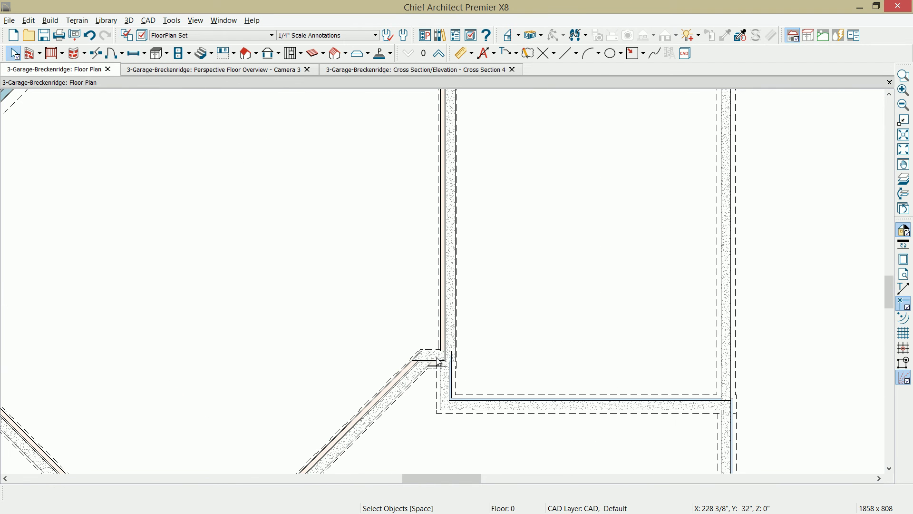
Reverse the short corner foundation wall's layers, then undo that change.
click(437, 357)
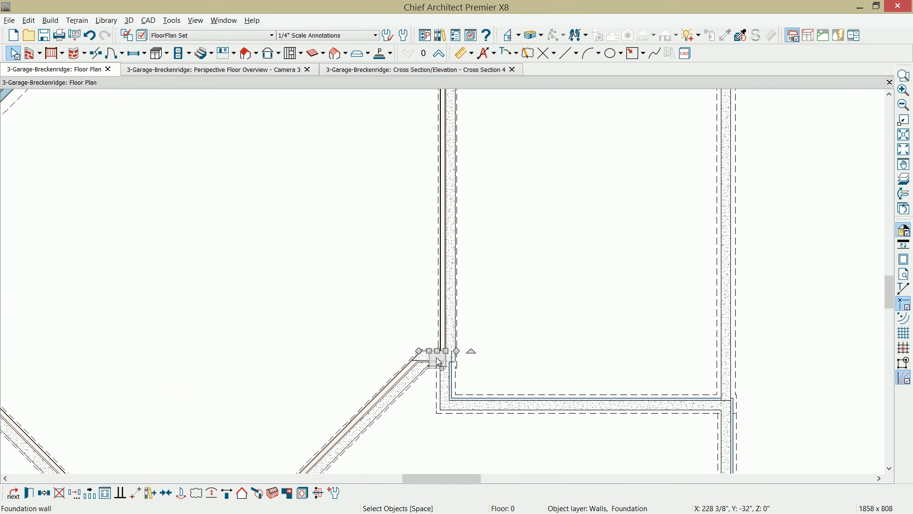
click(228, 496)
key(Escape)
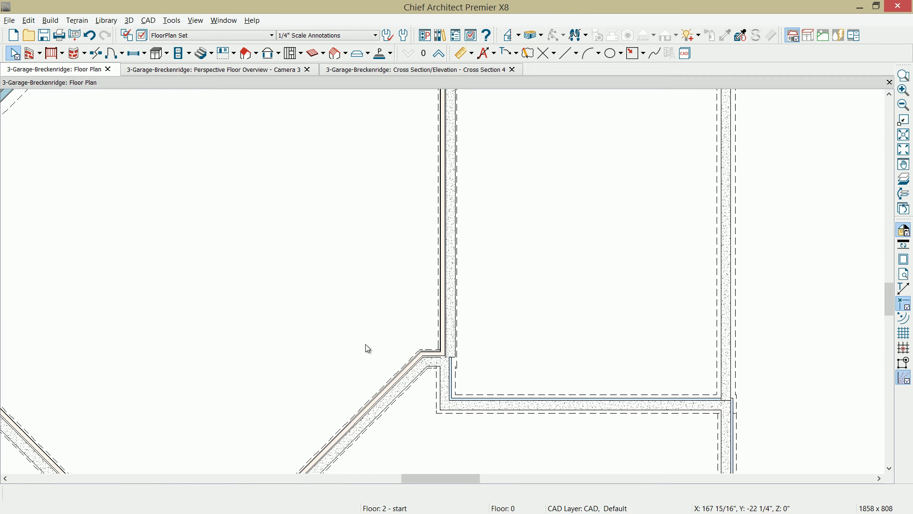
key(ctrl+z)
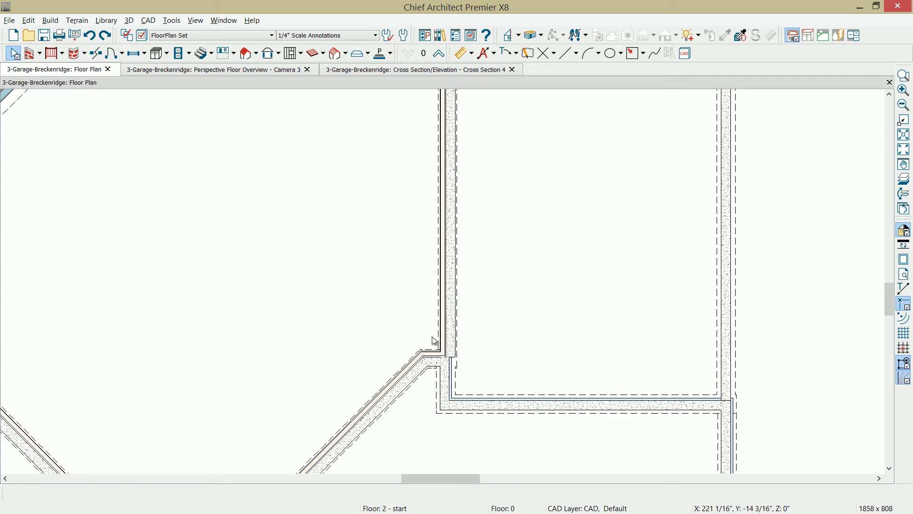
Drag the vertical foundation wall's end to the angled wall and check the result in 3D.
click(450, 328)
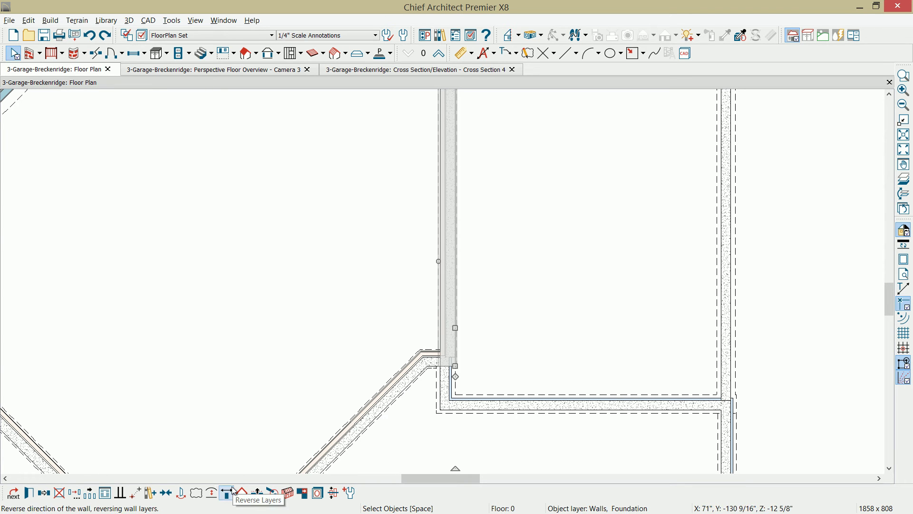
drag(454, 330, 449, 360)
drag(464, 395, 466, 396)
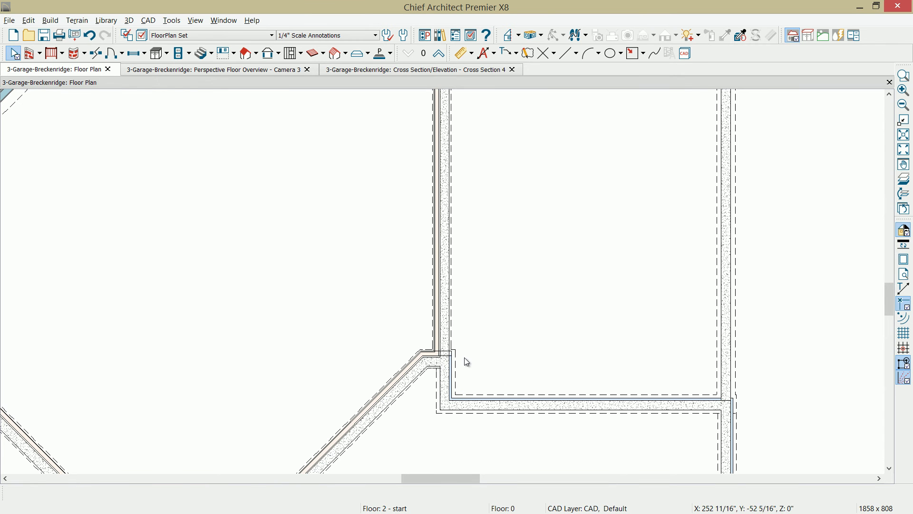
key(ctrl+z)
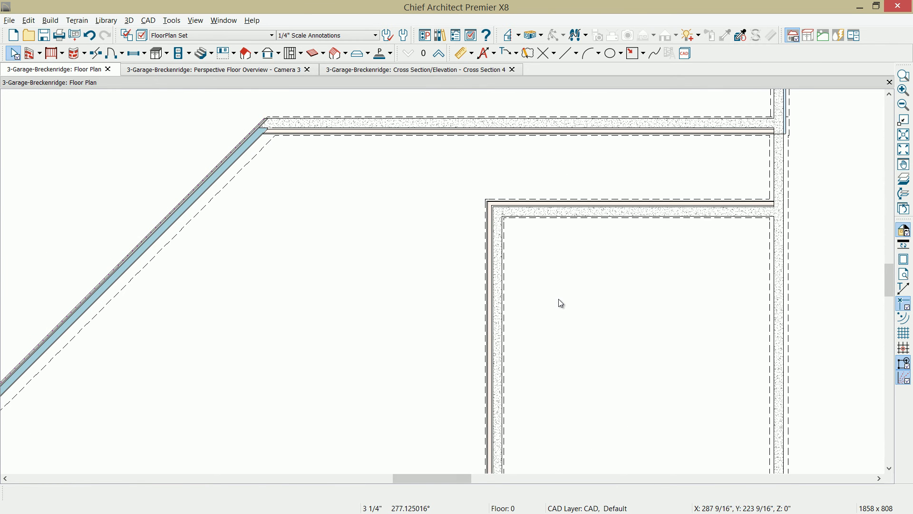
middle_drag(558, 332, 722, 296)
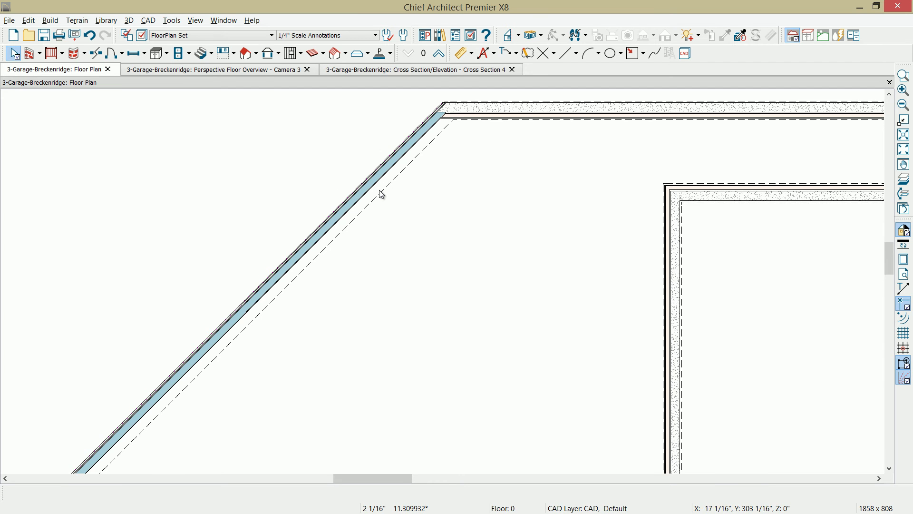
click(261, 69)
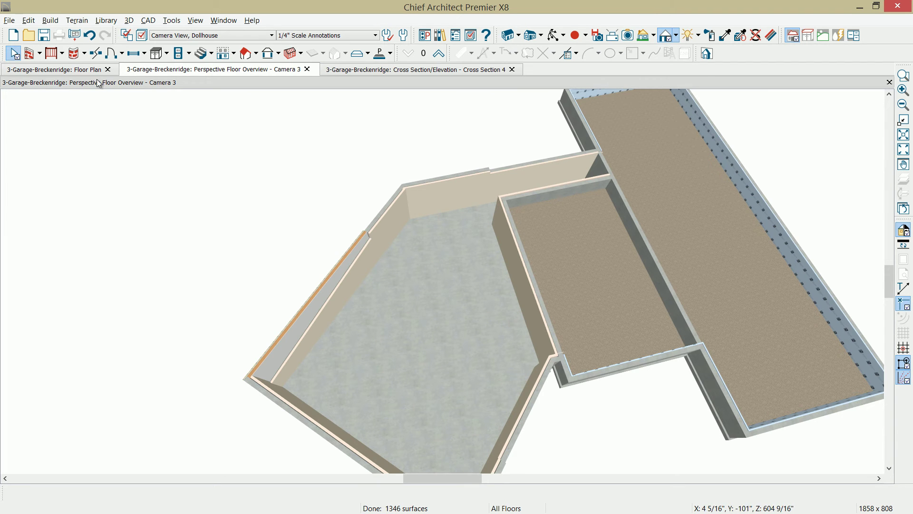
click(78, 72)
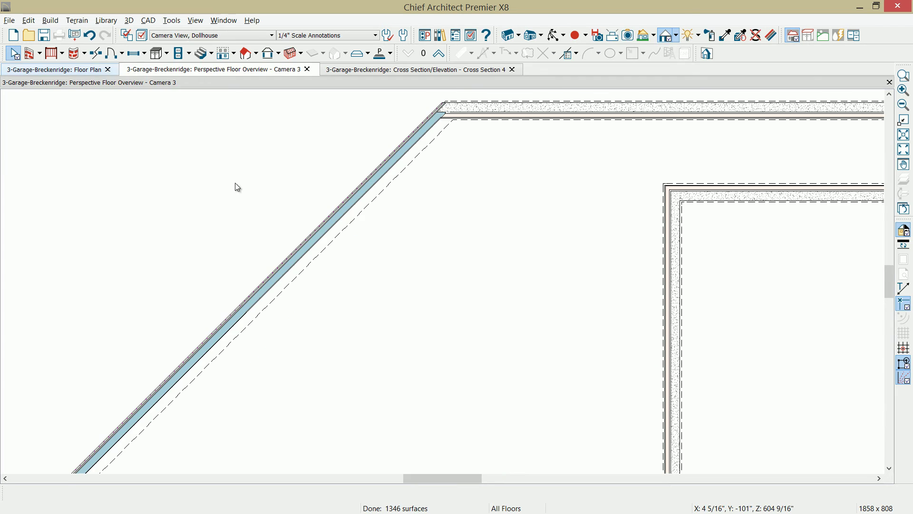
Set the angled wall to display its Lower Wall in plan view.
click(302, 252)
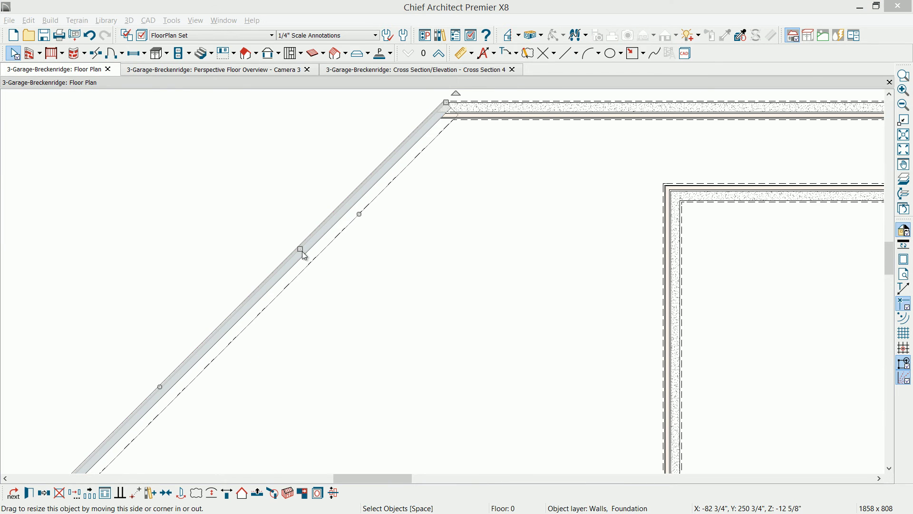
double_click(302, 252)
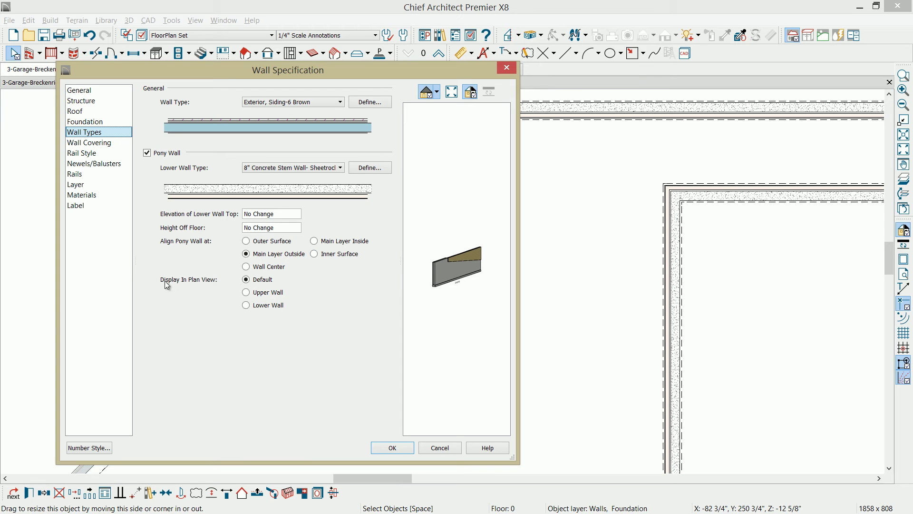
click(246, 307)
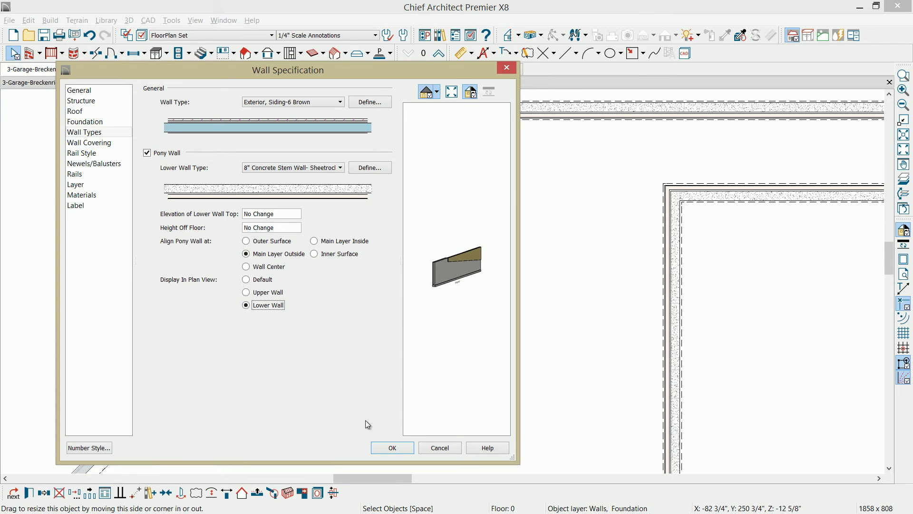
click(403, 447)
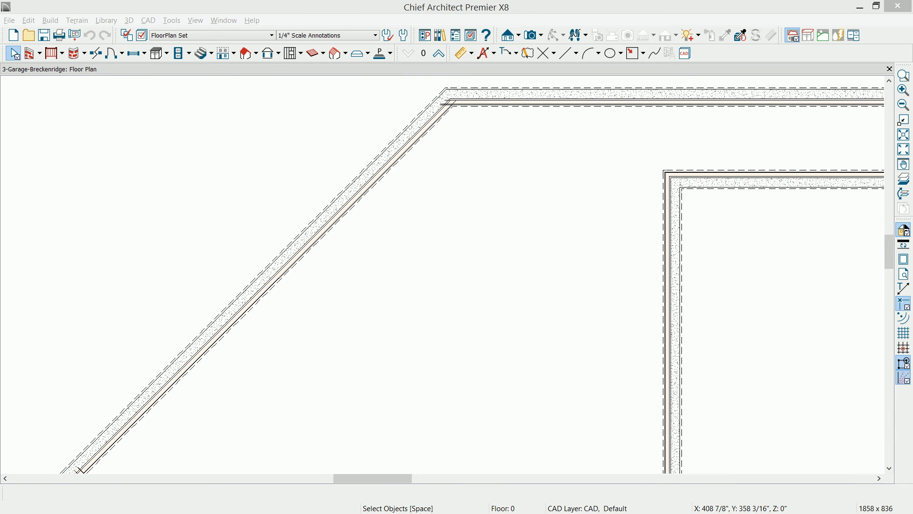
Fit the whole plan in the window and zoom in on the angled corner.
click(585, 253)
key(F6)
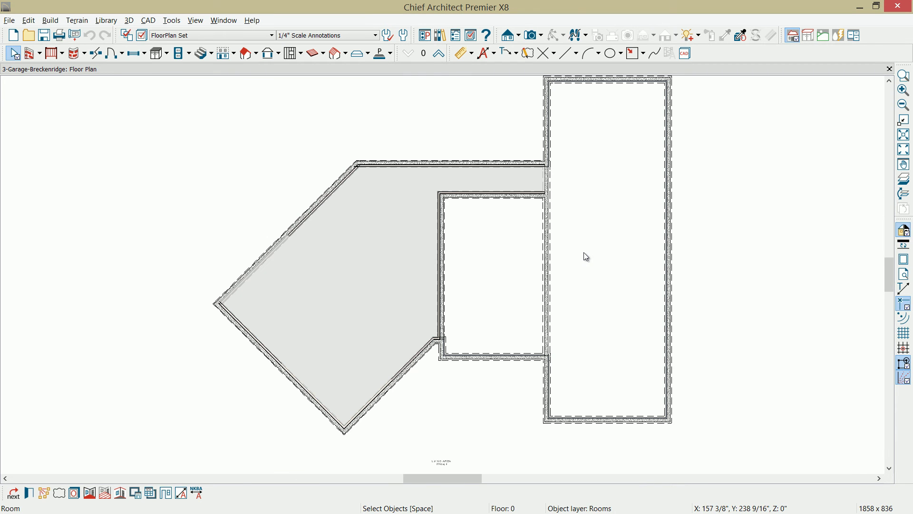
key(Escape)
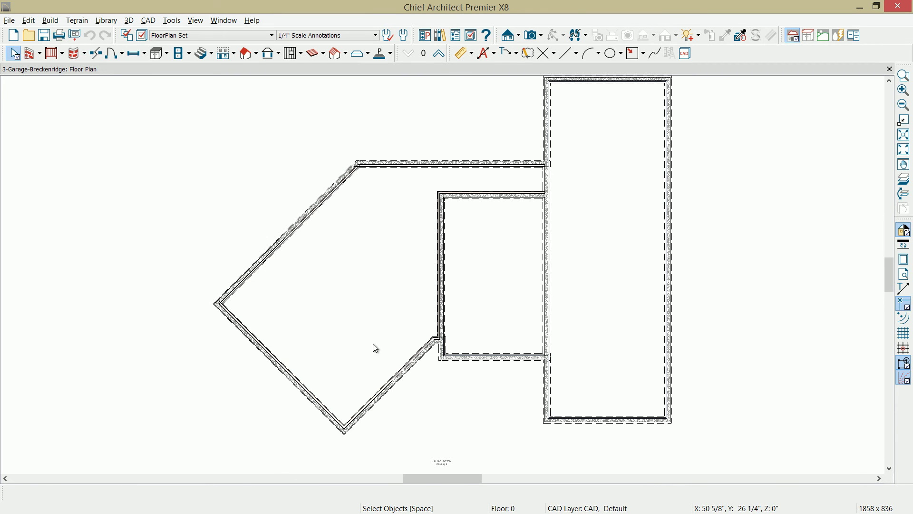
middle_drag(439, 342, 443, 320)
scroll(443, 320, up, 4)
middle_drag(322, 330, 246, 251)
scroll(246, 251, up, 2)
Edit the first corner wall's layer intersections, dragging its layer ends to meet at the angled corner.
scroll(330, 308, up, 3)
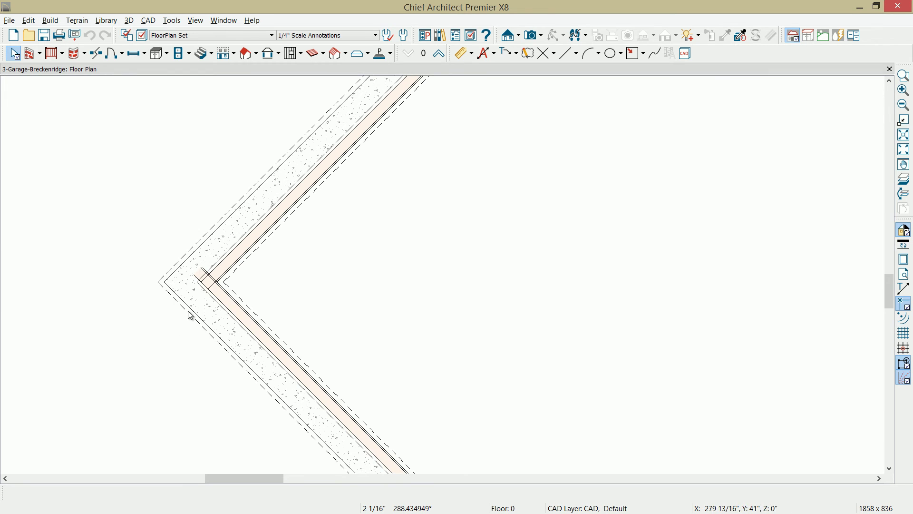
scroll(230, 337, up, 1)
click(233, 338)
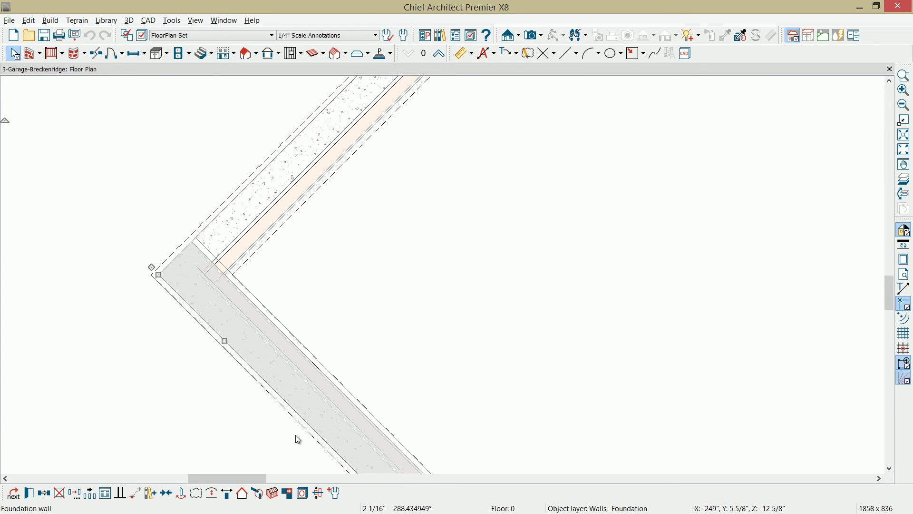
click(292, 497)
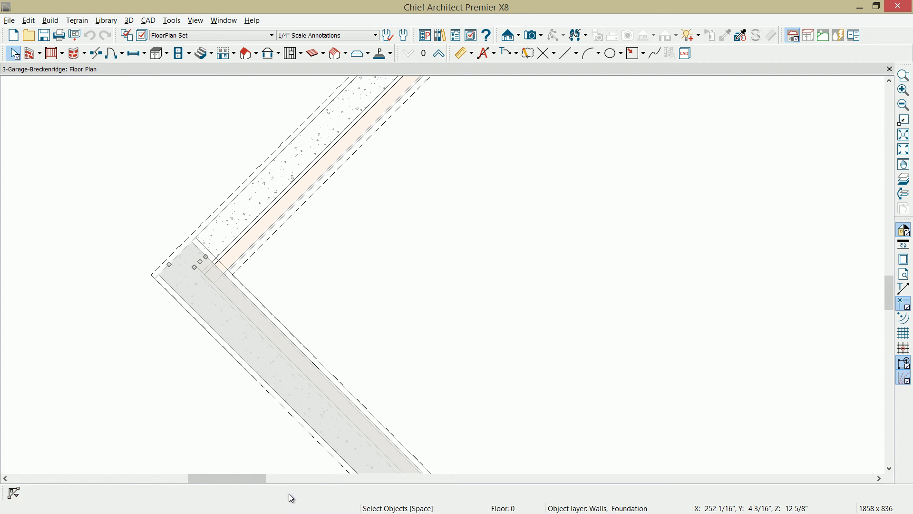
scroll(180, 307, up, 2)
scroll(182, 292, up, 1)
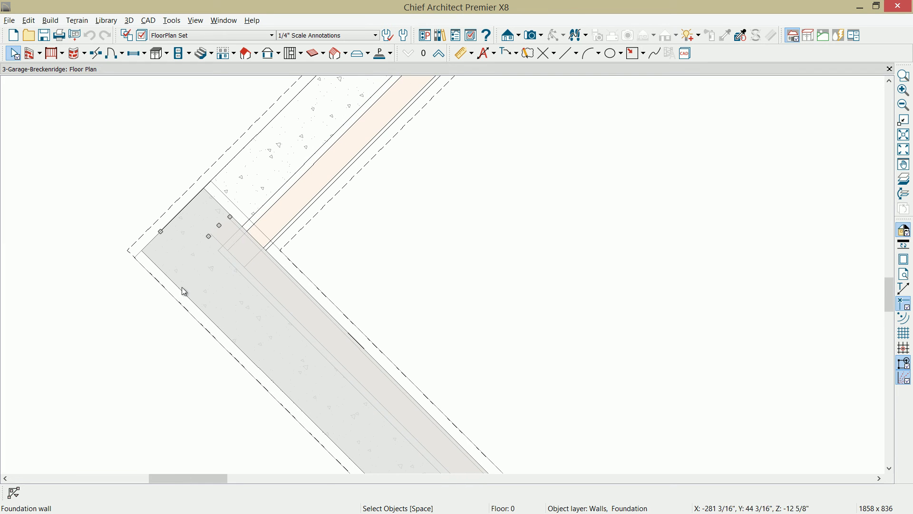
scroll(231, 235, up, 1)
drag(230, 234, 238, 245)
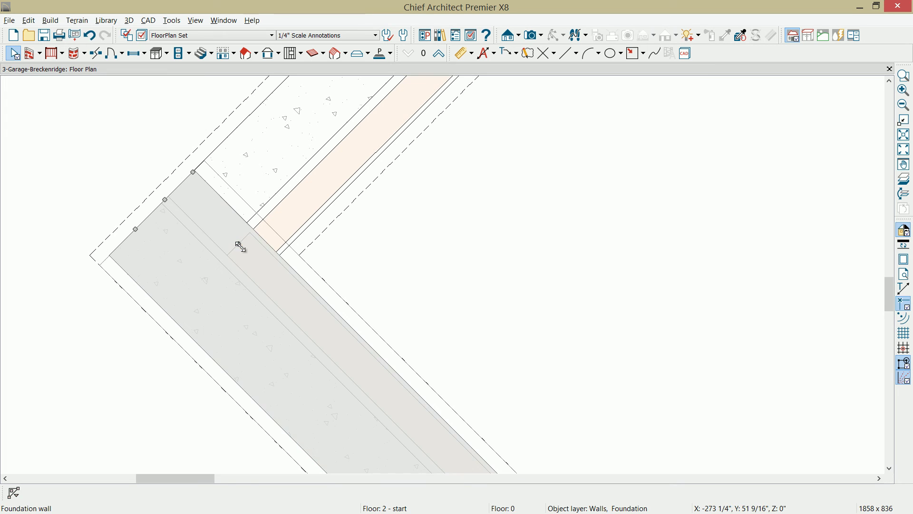
drag(183, 207, 231, 260)
mouse_move(181, 184)
mouse_down()
mouse_move(237, 247)
mouse_move(191, 172)
mouse_up()
drag(241, 229, 250, 233)
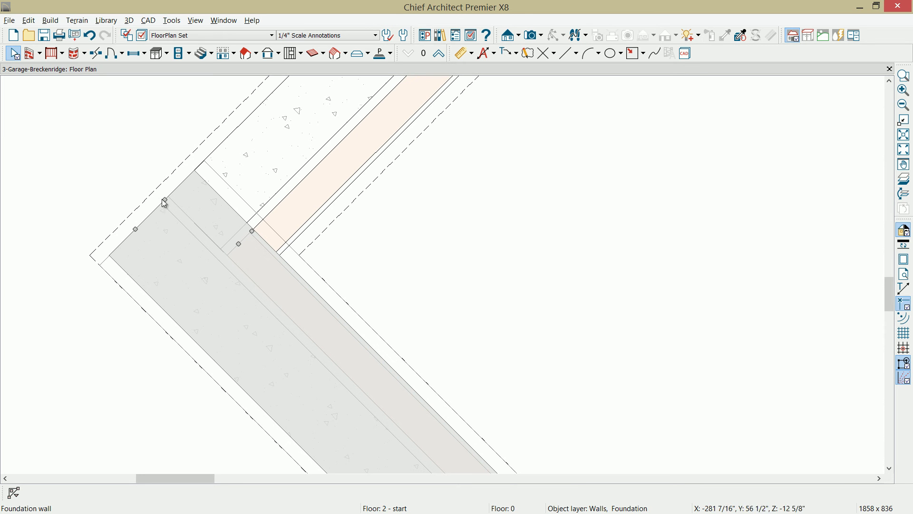
drag(163, 198, 218, 255)
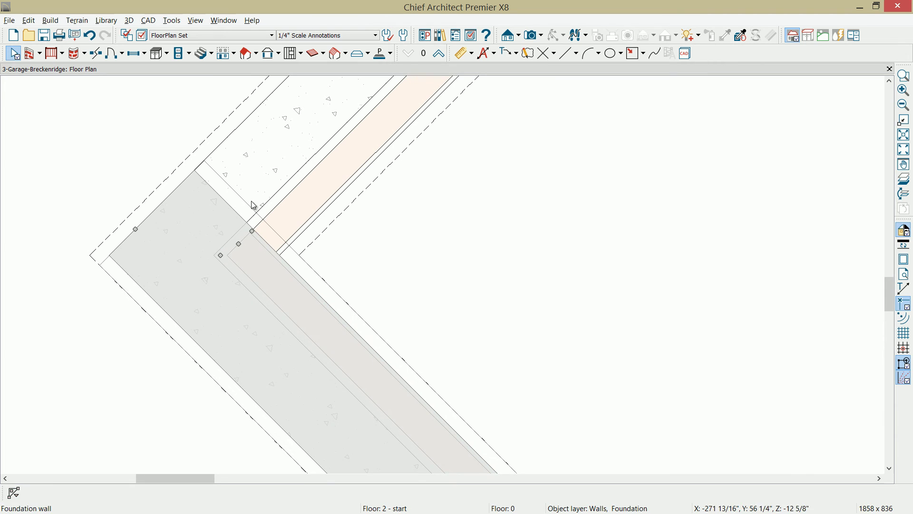
click(308, 249)
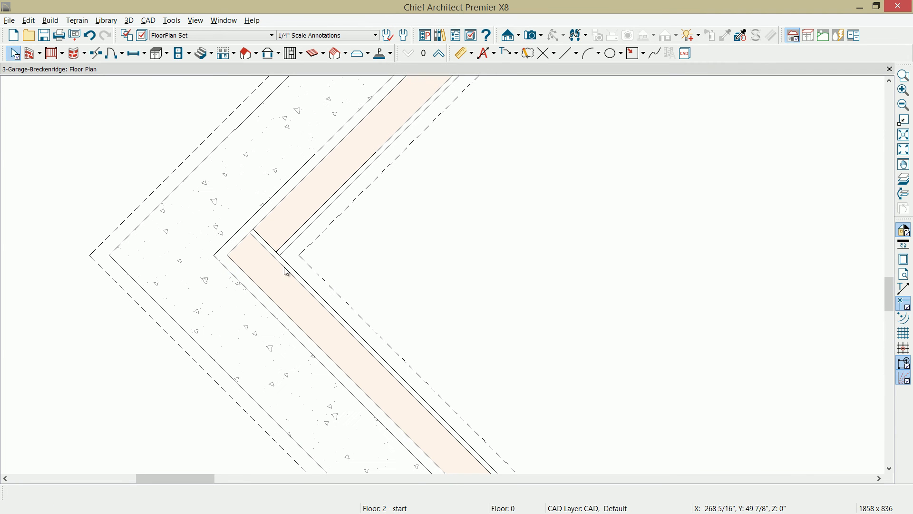
Extend the other corner wall's pink layer to the corner, then fit the building in view.
click(243, 322)
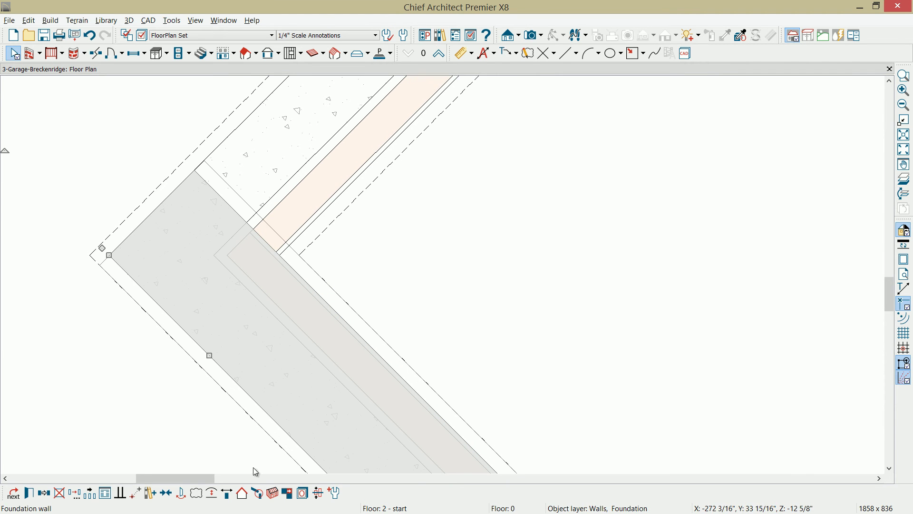
click(287, 493)
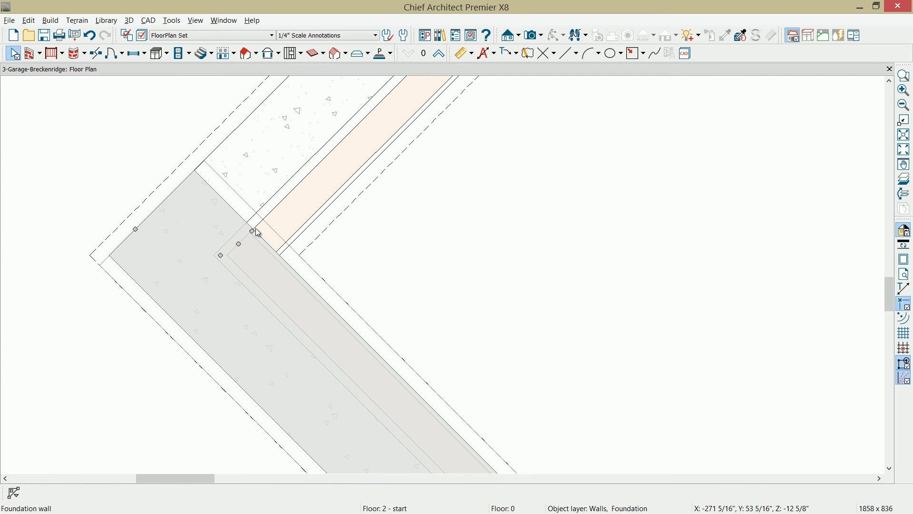
drag(253, 233, 297, 269)
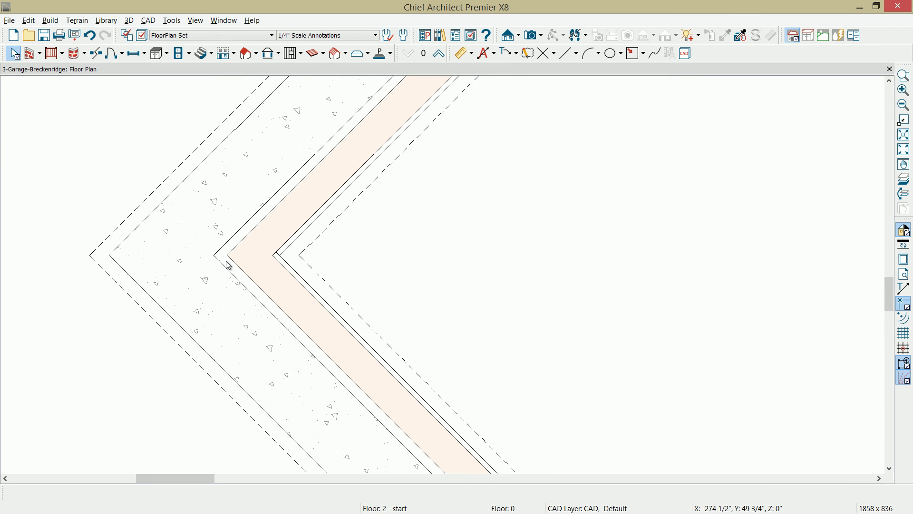
scroll(228, 266, down, 1)
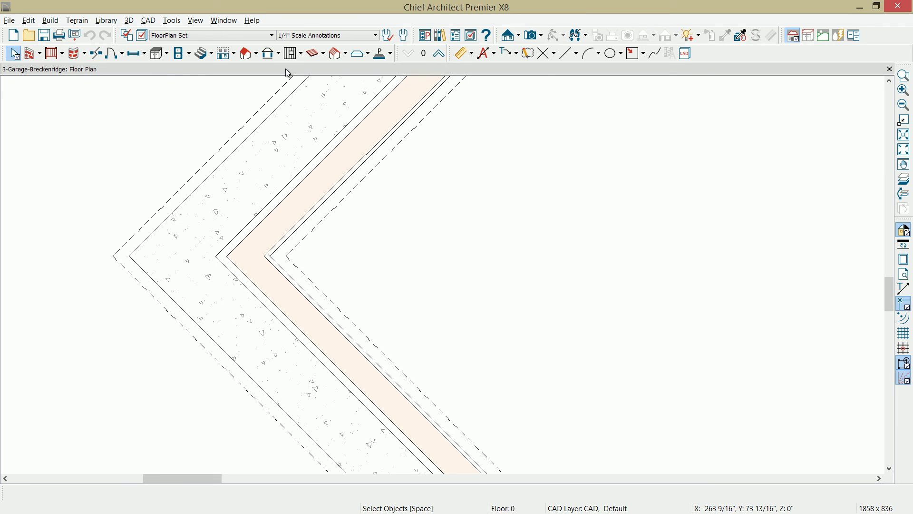
key(F6)
scroll(490, 192, up, 3)
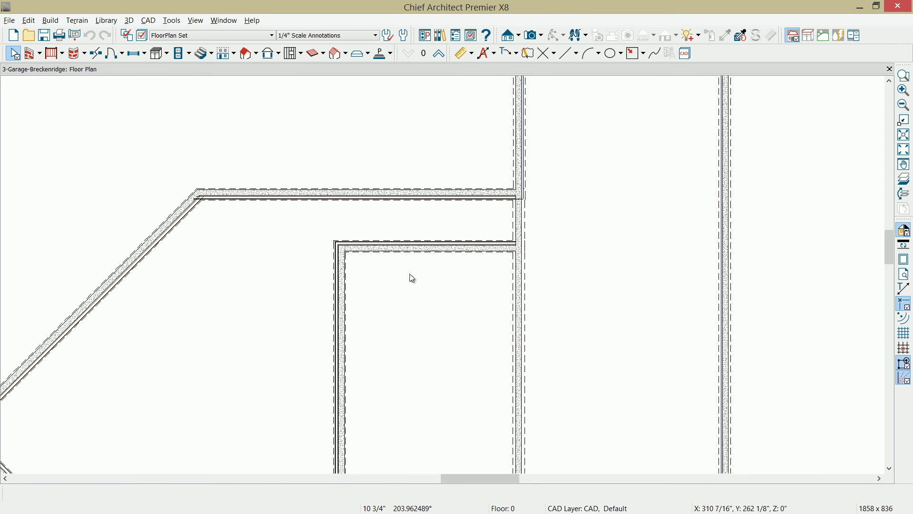
Dimension the stairwell gap with end-to-end (6'-11 3/16") and interior dimensions.
click(473, 54)
click(481, 78)
drag(492, 190, 493, 251)
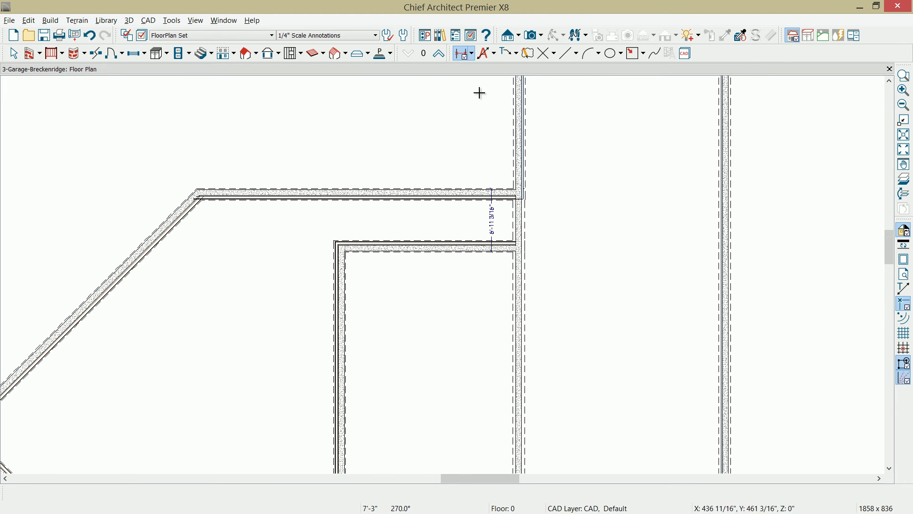
click(472, 54)
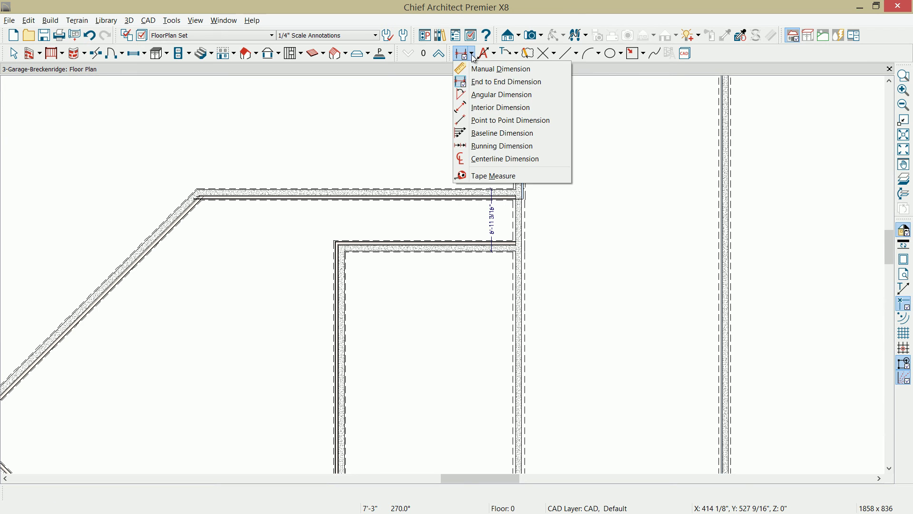
click(493, 108)
scroll(469, 218, up, 5)
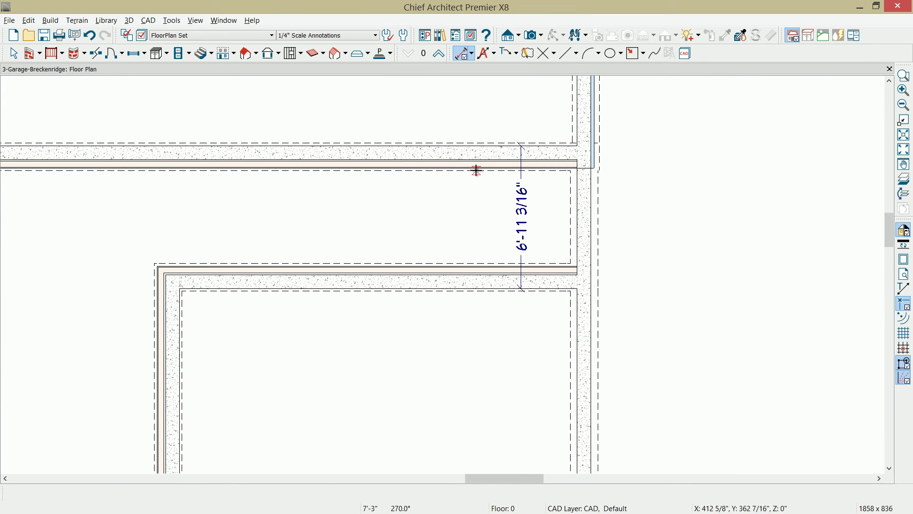
drag(477, 168, 477, 267)
Trim both ends of the 5'-7 3/16" interior dimension to the wall faces.
scroll(490, 269, up, 3)
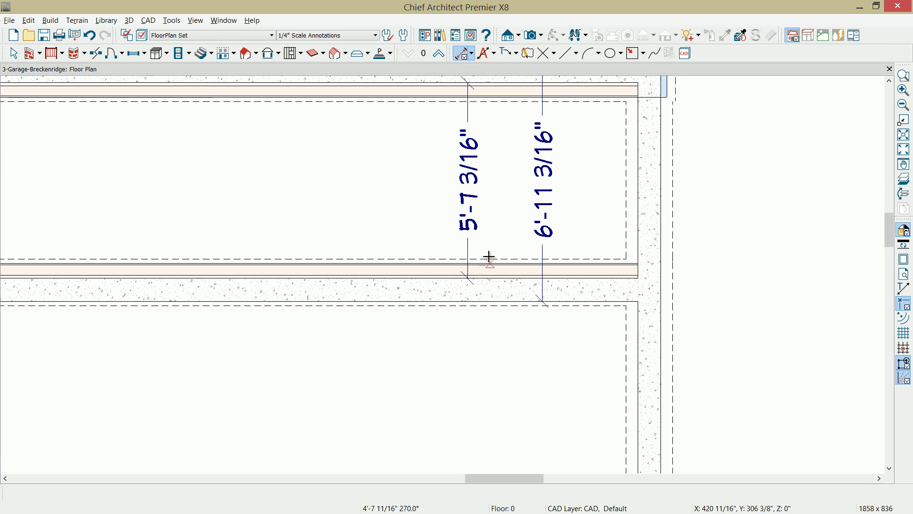
middle_drag(476, 109, 465, 145)
click(461, 126)
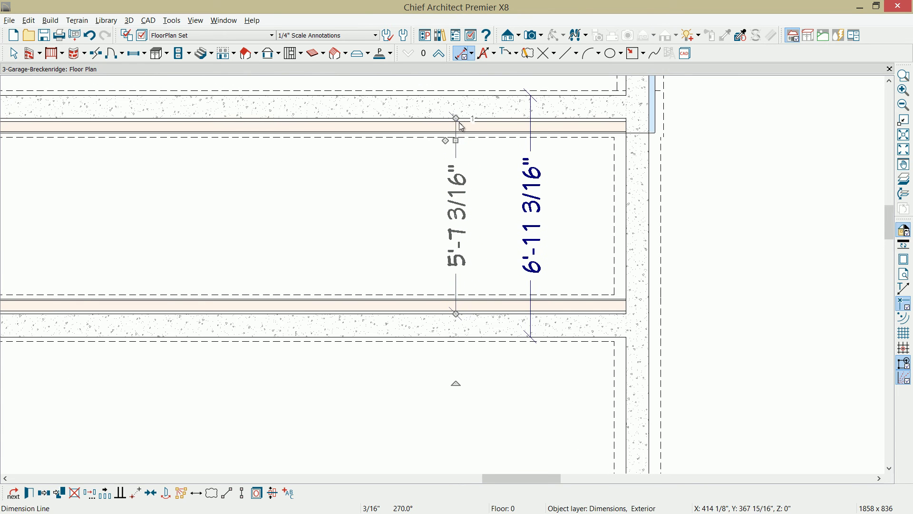
drag(457, 119, 457, 132)
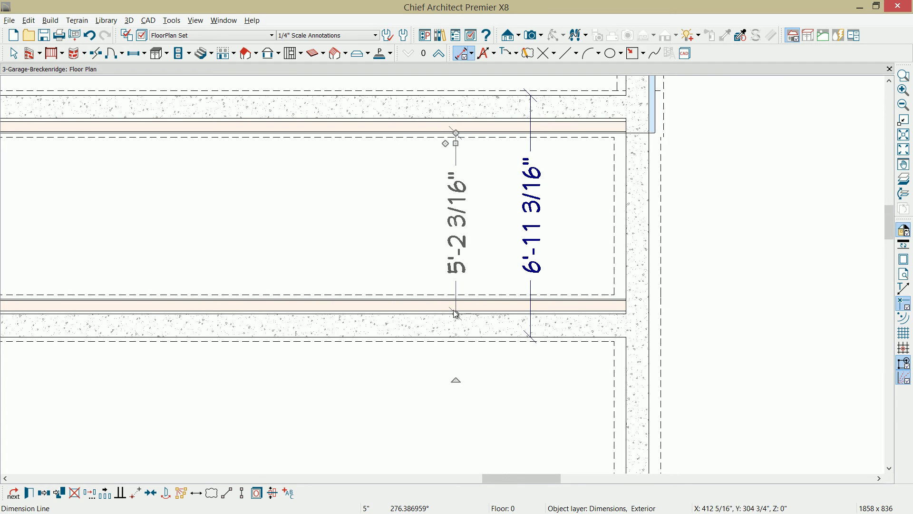
drag(455, 309, 456, 298)
Move the lower foundation wall by changing its 6'-11 3/16" dimension to 6'-2".
click(511, 330)
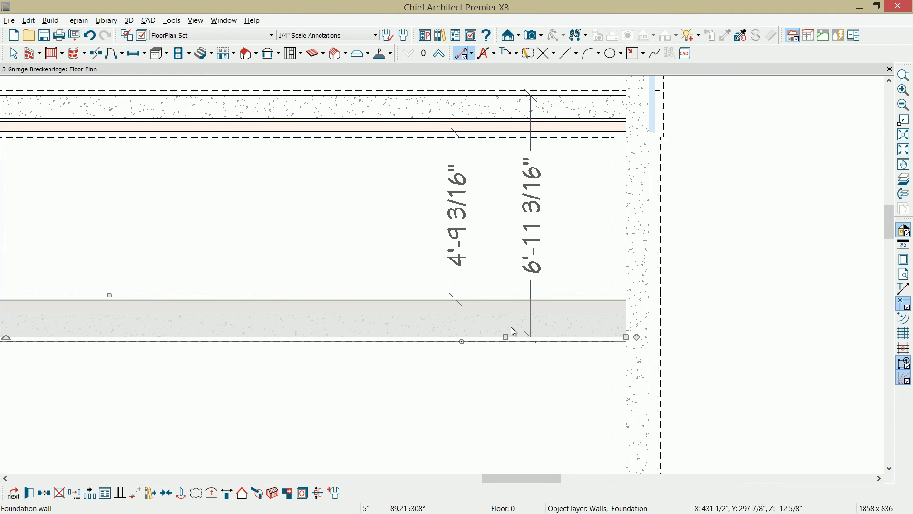
click(533, 261)
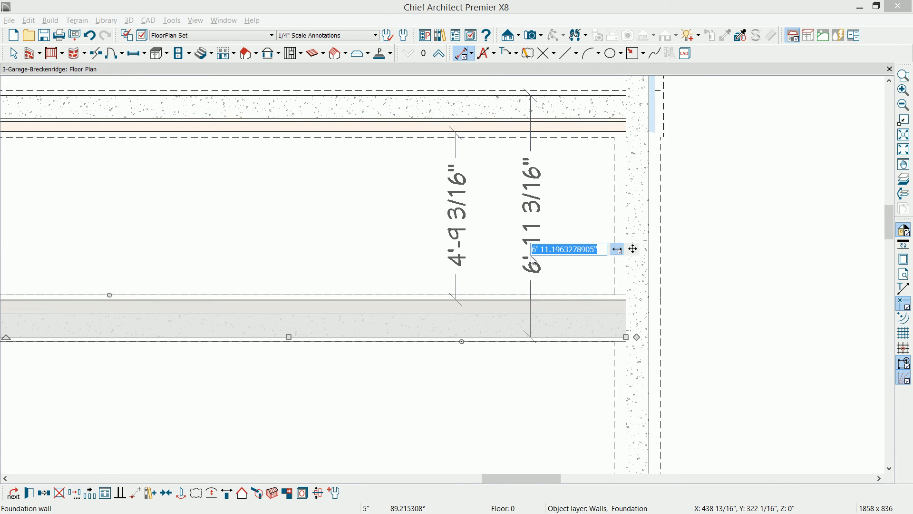
text(6)
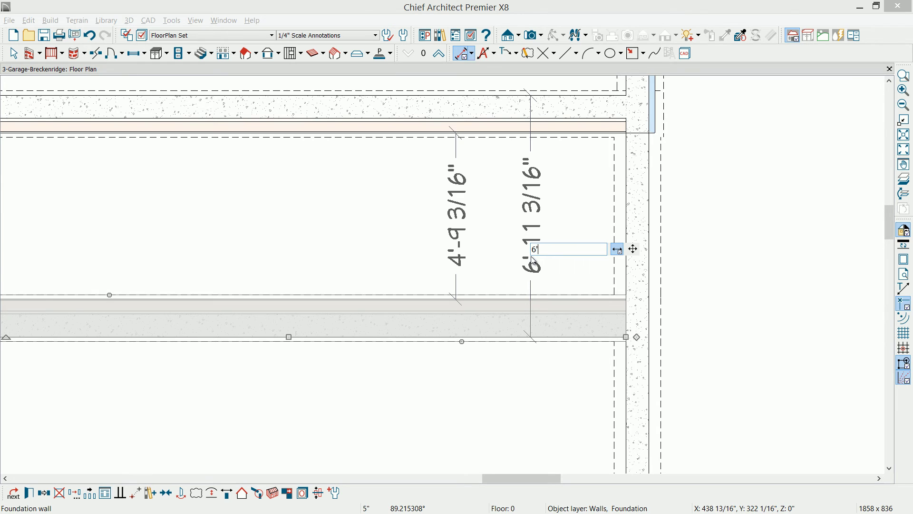
text('-2)
key(Return)
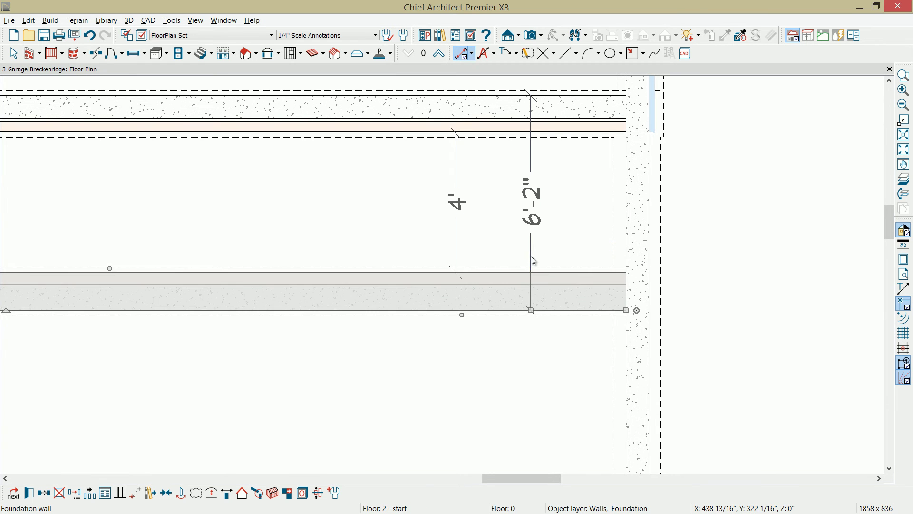
key(Escape)
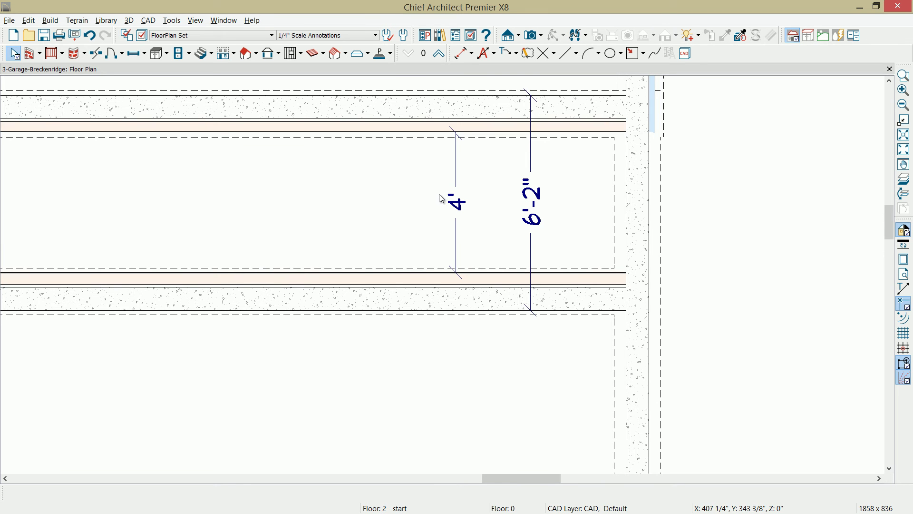
middle_drag(149, 403, 495, 274)
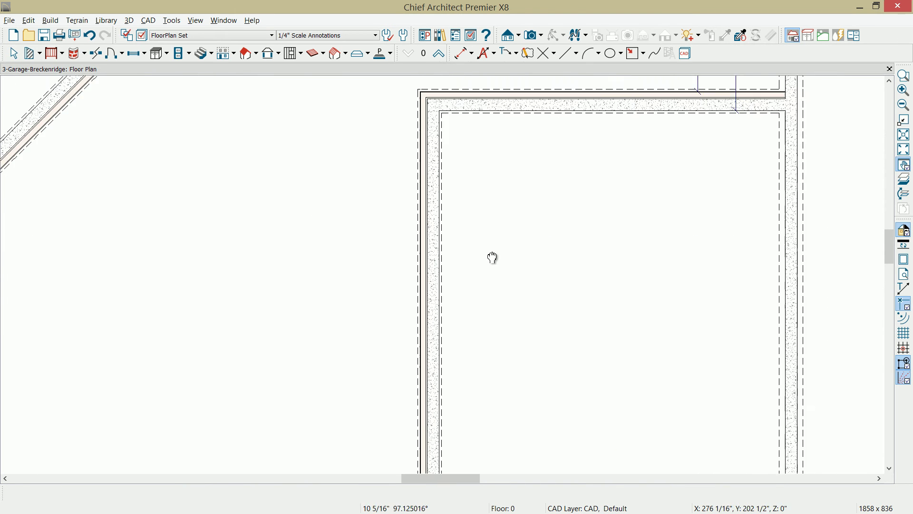
Draw straight interior walls from the foundation corner up beside the lower room.
scroll(493, 254, down, 3)
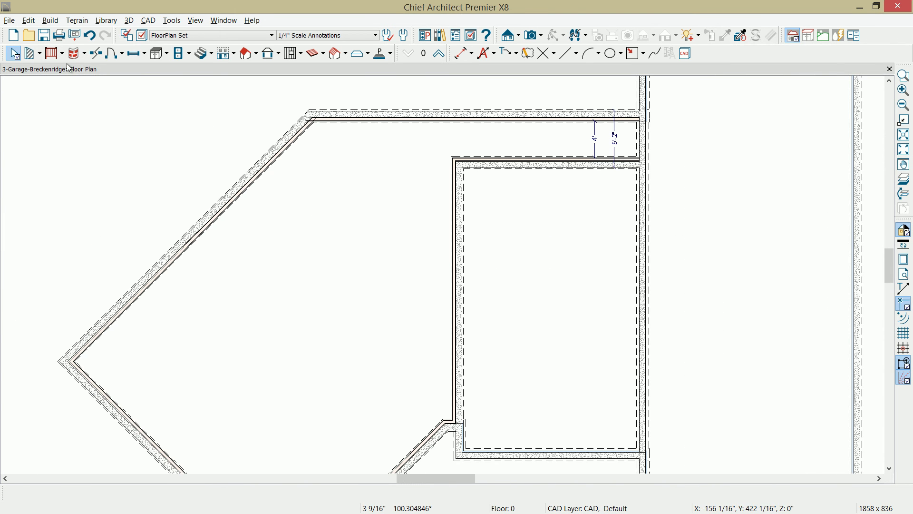
click(32, 53)
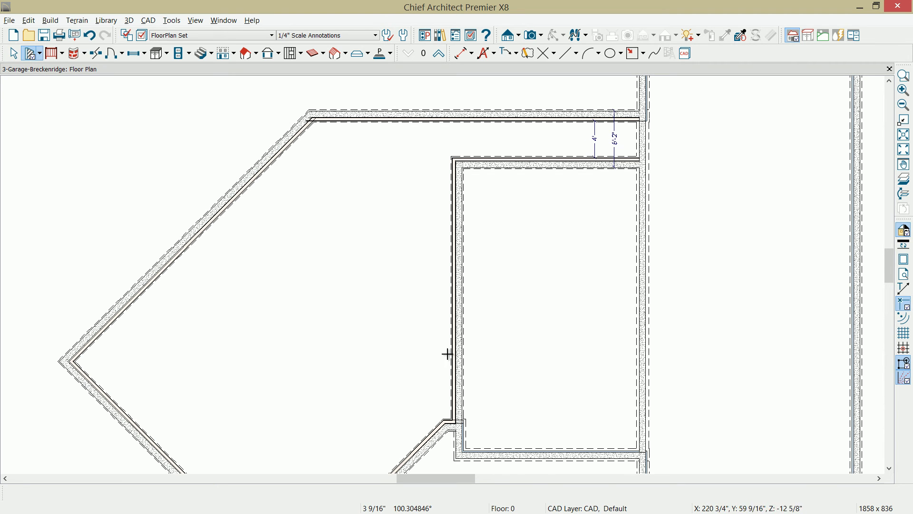
click(402, 354)
mouse_move(394, 356)
mouse_down()
mouse_move(407, 159)
mouse_move(452, 159)
mouse_up()
key(space)
Align the new horizontal interior wall with the foundation room's top wall.
scroll(452, 170, up, 1)
scroll(452, 170, up, 4)
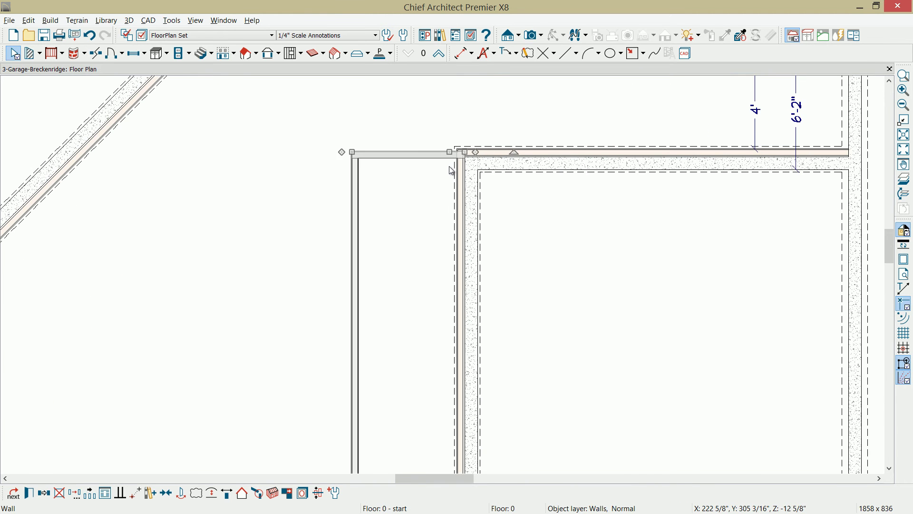
key(Escape)
scroll(478, 274, up, 1)
click(465, 233)
mouse_move(465, 232)
mouse_down()
mouse_move(472, 224)
mouse_move(458, 233)
mouse_up()
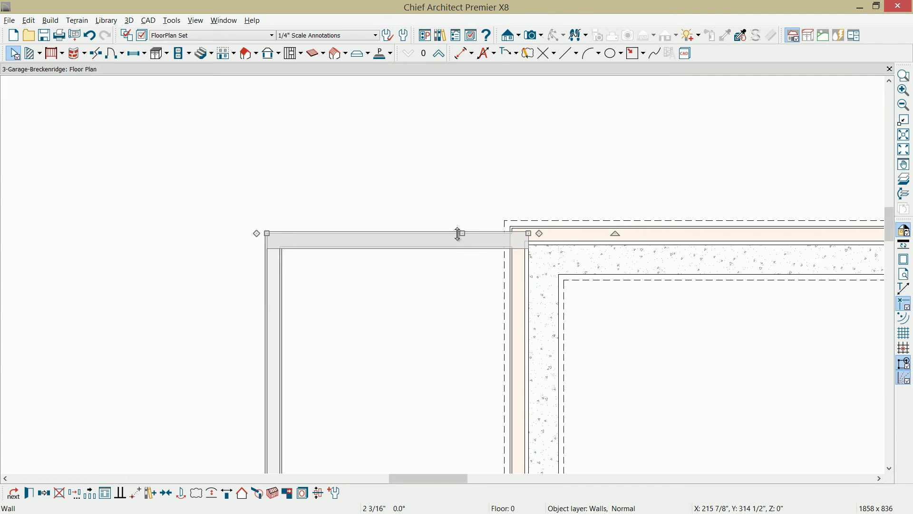
scroll(473, 260, down, 1)
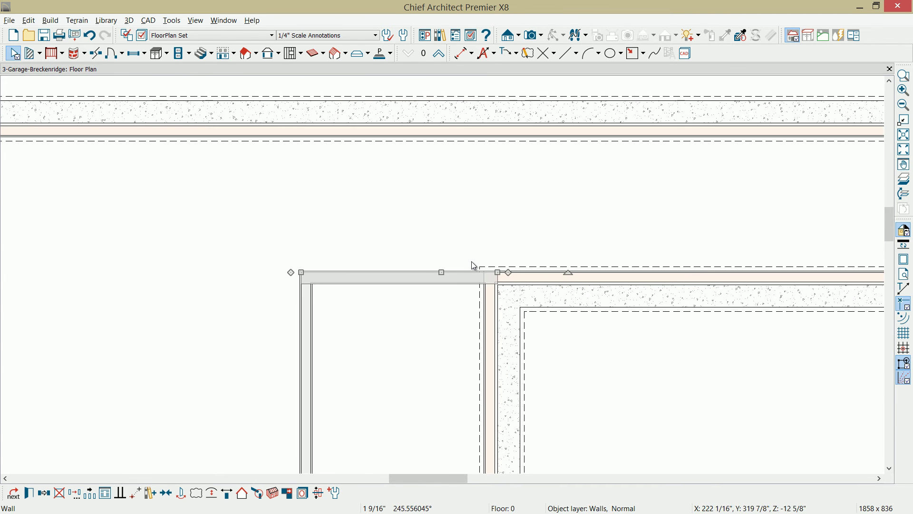
Make Interior-6 the default interior wall type.
double_click(36, 54)
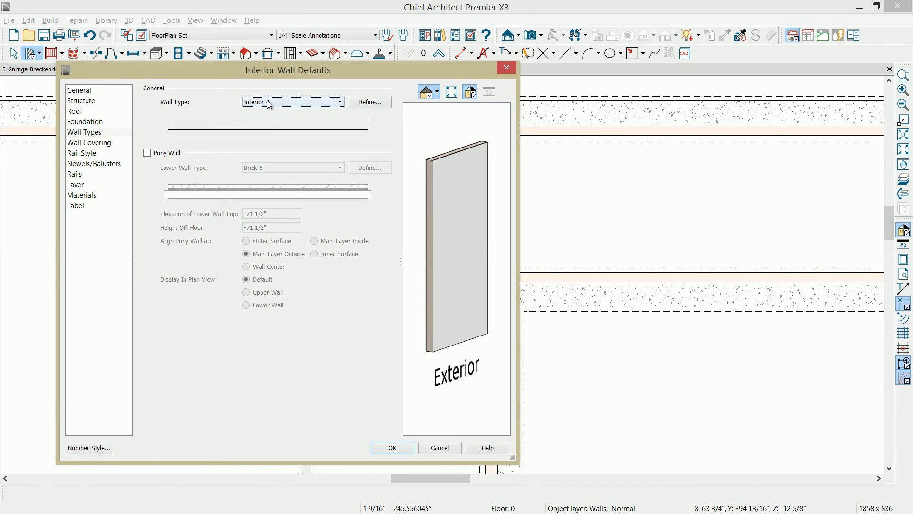
click(269, 103)
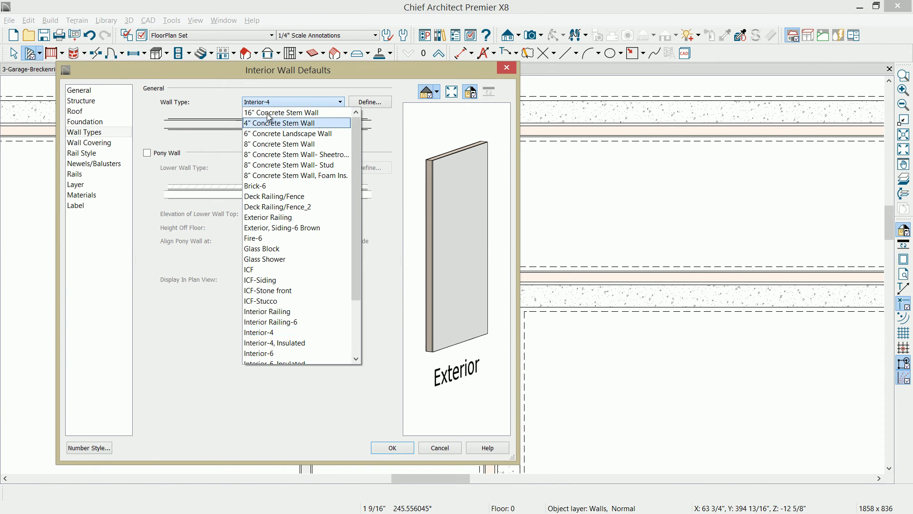
click(266, 311)
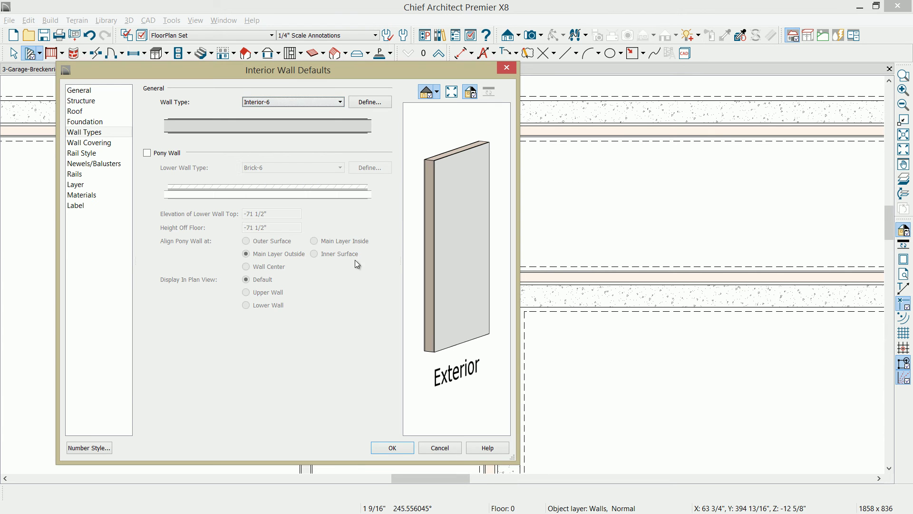
click(393, 448)
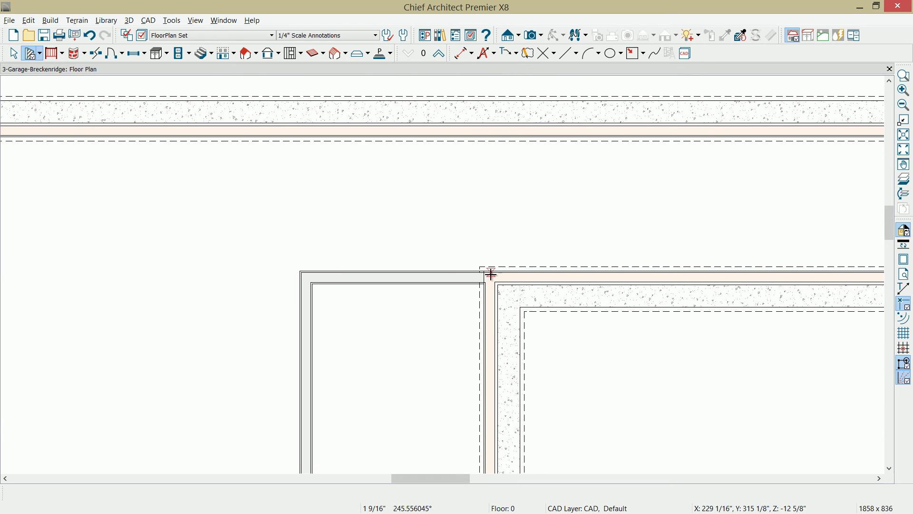
Draw a wall from the enclosure corner up to the upper foundation wall and line it up.
drag(491, 272, 493, 133)
click(493, 204)
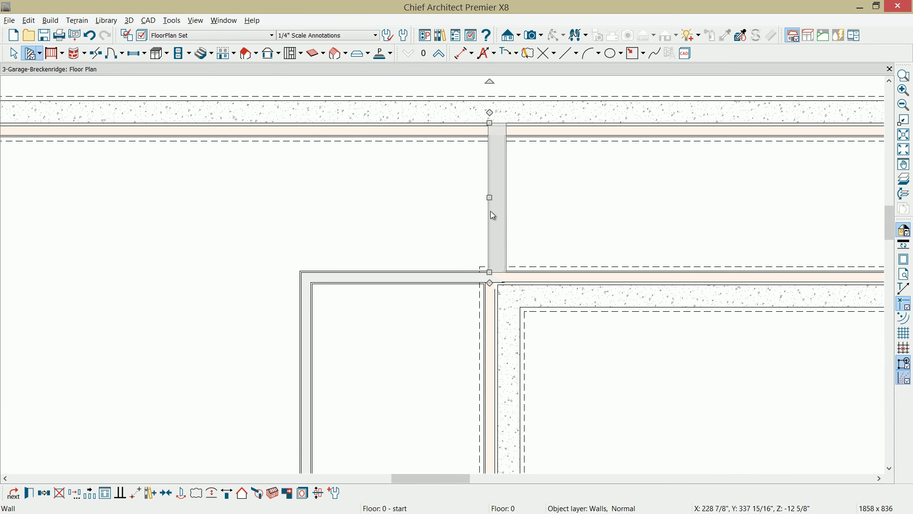
drag(490, 198, 480, 226)
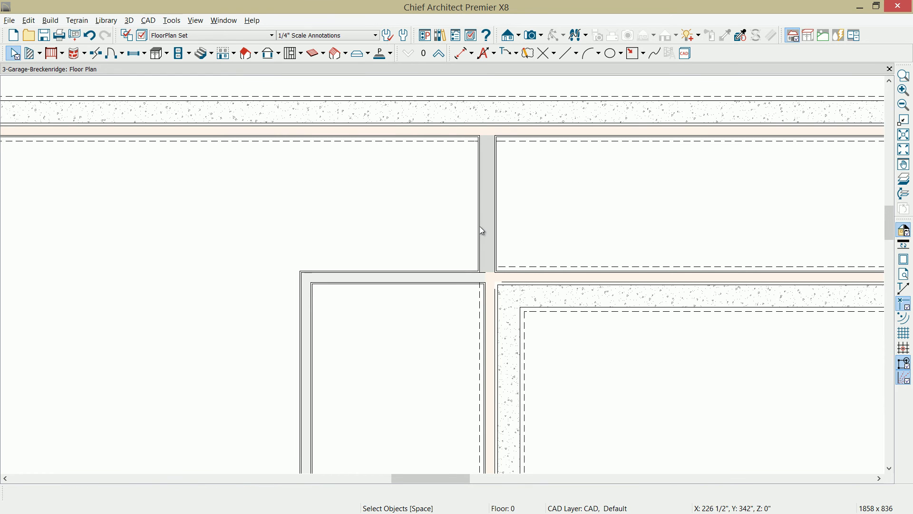
click(487, 202)
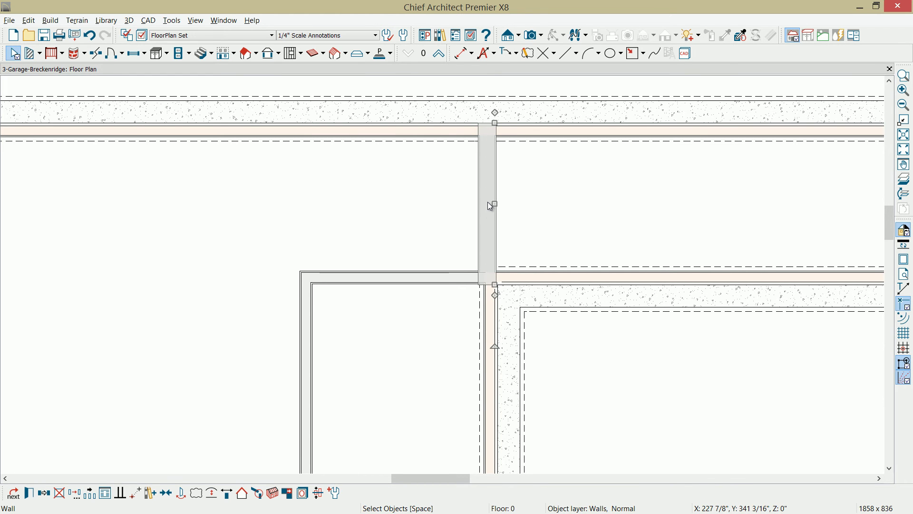
Switch the vertical connecting wall's type to Interior-6, Insulated and view the whole angled room.
double_click(489, 203)
click(274, 102)
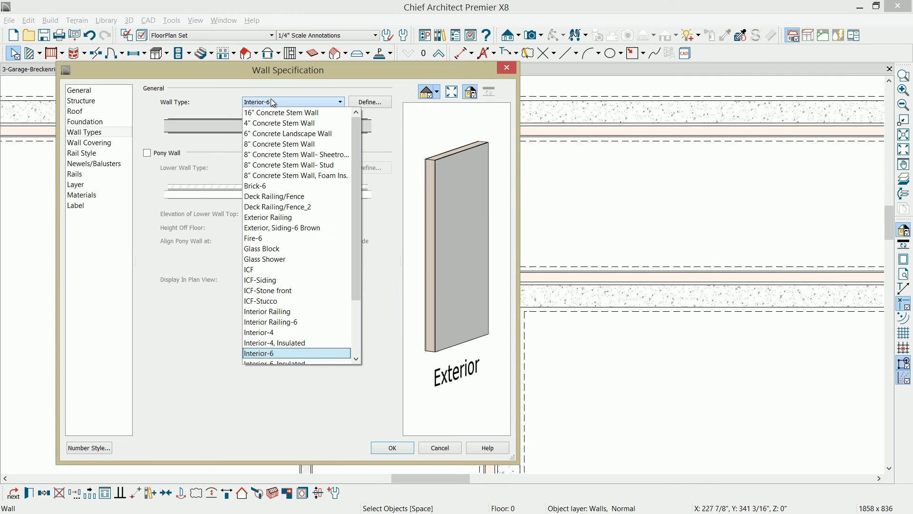
key(Down)
key(Return)
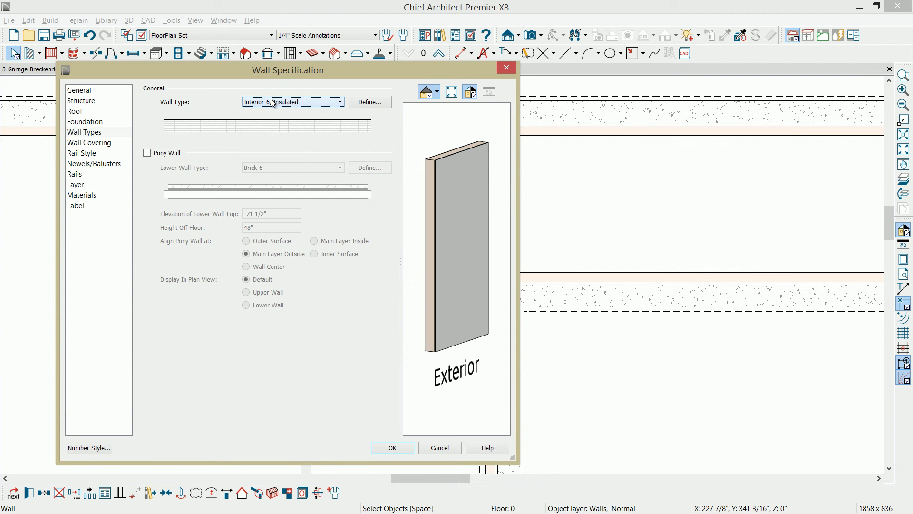
click(403, 448)
middle_drag(444, 367, 526, 325)
scroll(534, 408, down, 2)
scroll(561, 304, down, 1)
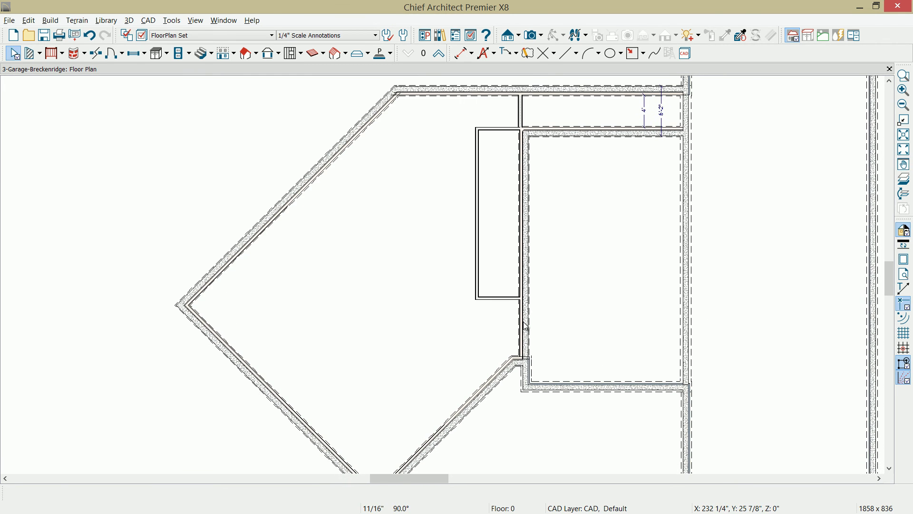
Set the large angled room's Room Type to Garage so it shows the GARAGE label.
click(433, 162)
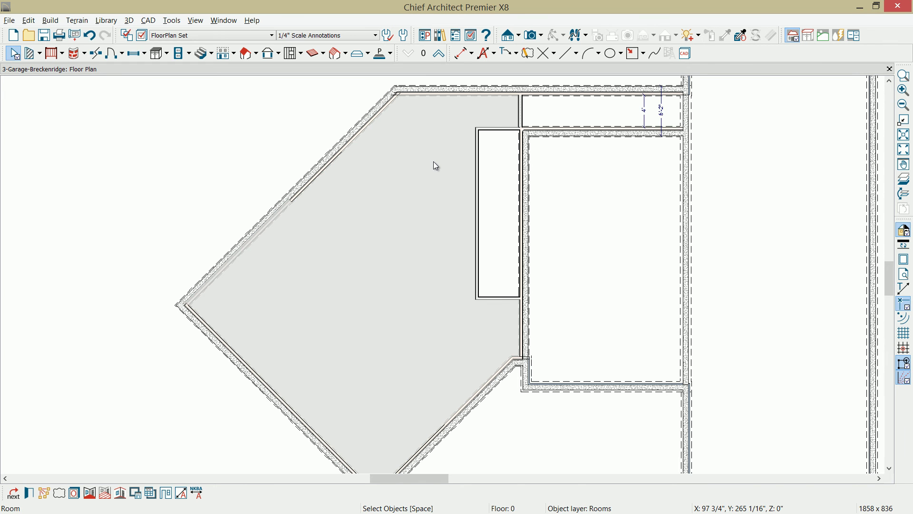
double_click(433, 162)
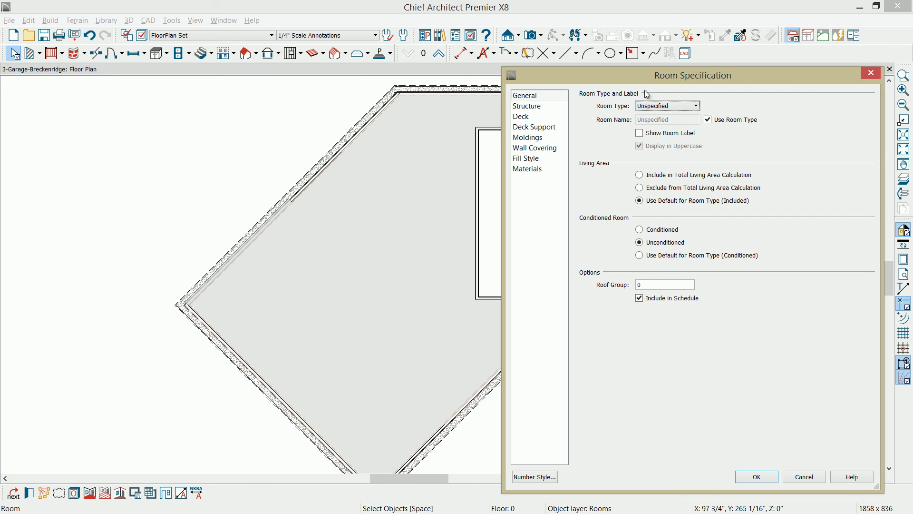
click(680, 106)
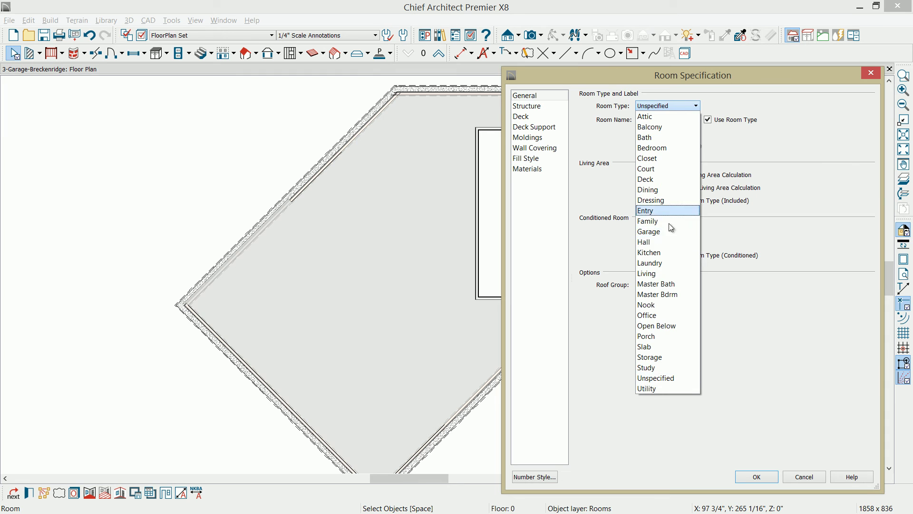
click(656, 232)
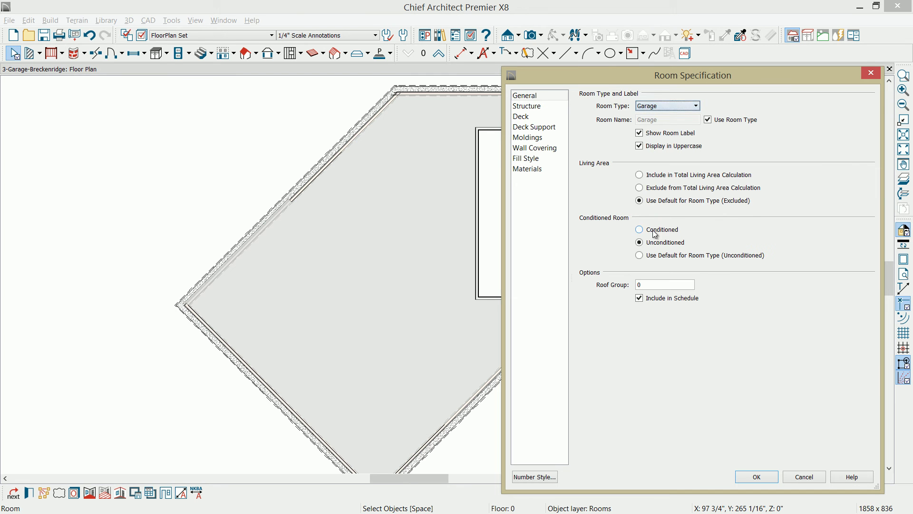
click(756, 477)
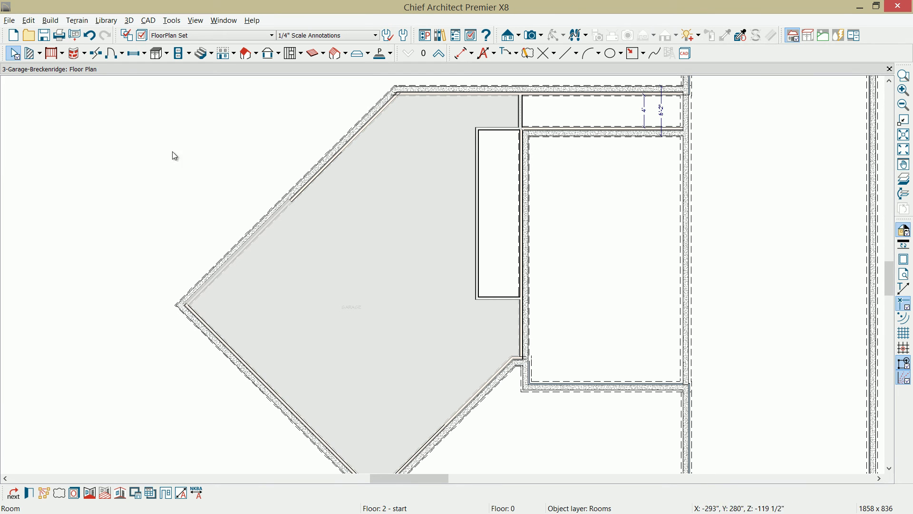
middle_drag(261, 293, 265, 202)
scroll(295, 264, up, 2)
middle_drag(296, 262, 420, 215)
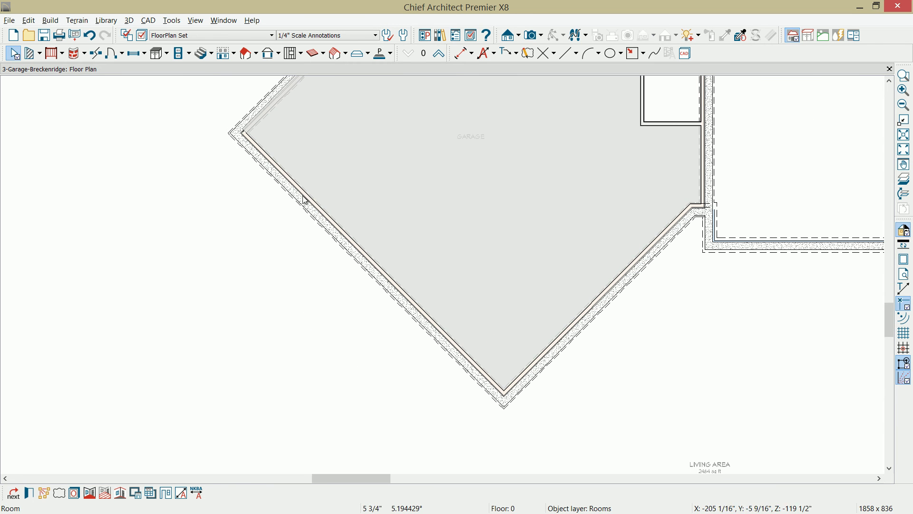
click(147, 55)
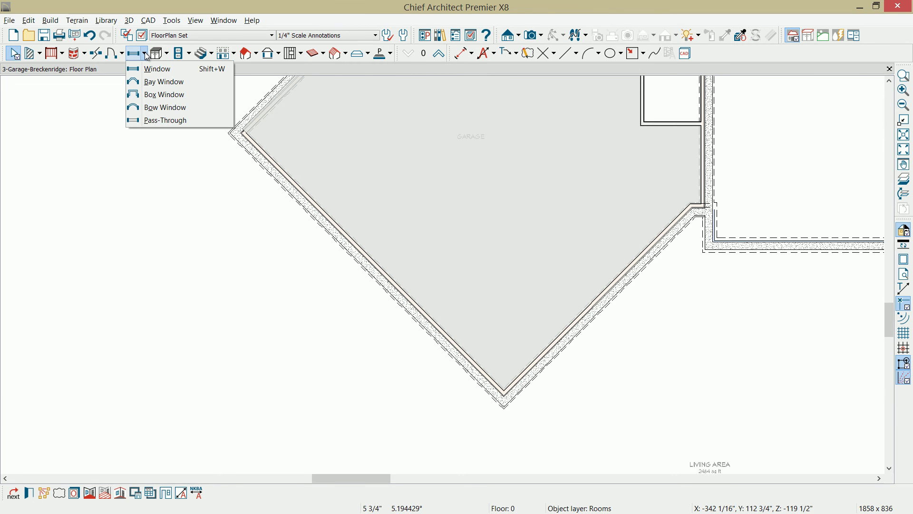
Place a door on the garage's angled wall.
click(114, 53)
click(139, 123)
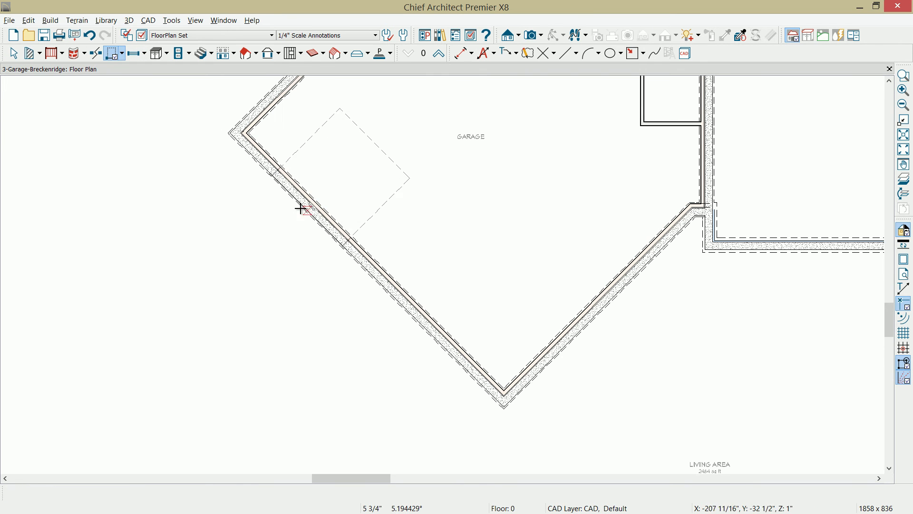
click(291, 192)
key(space)
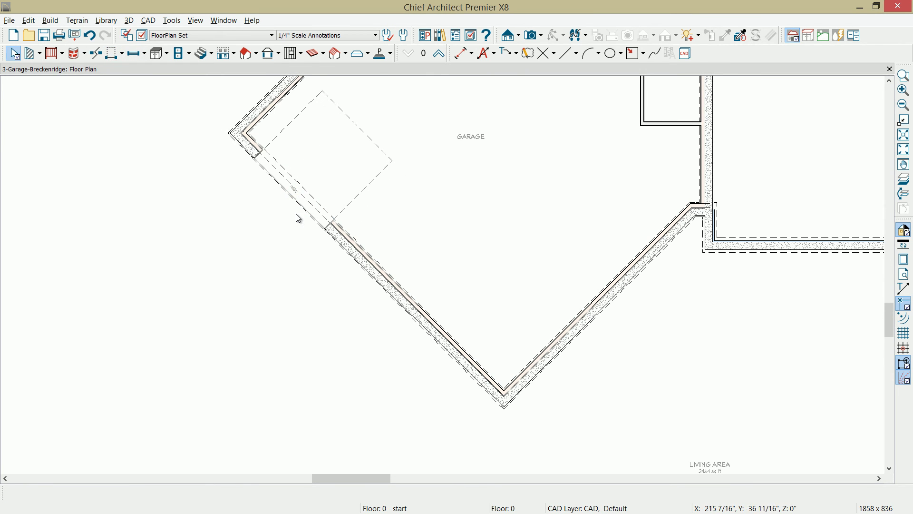
middle_drag(305, 230, 327, 270)
click(328, 270)
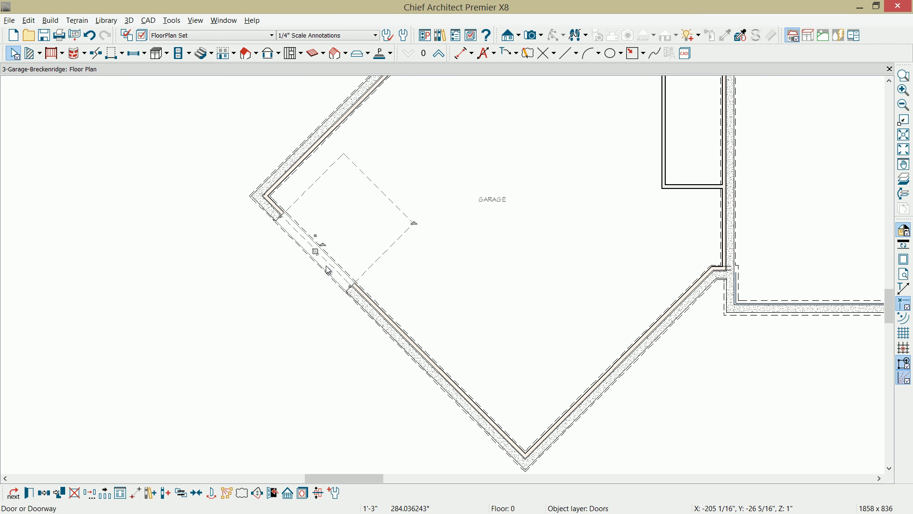
double_click(328, 270)
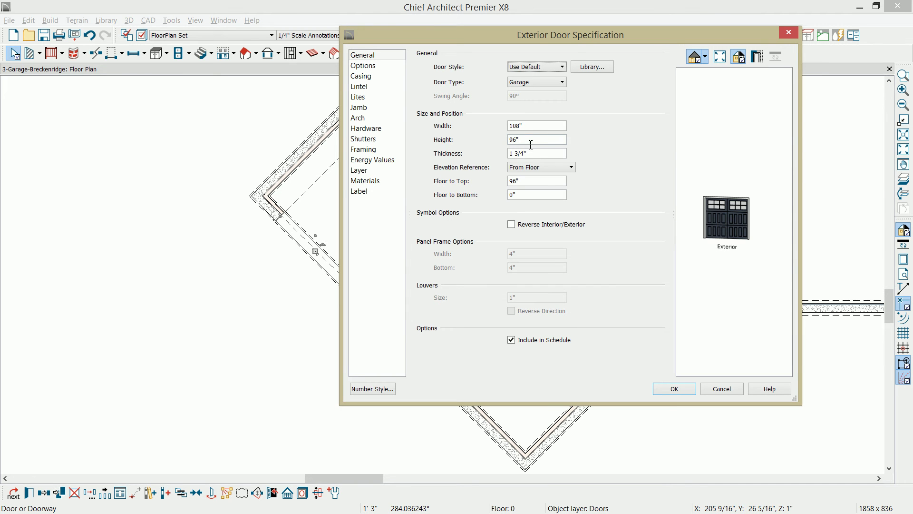
Swap it for the Glass-Panel Garage Door from User Catalog > Breckenridge > Garage-Stuff, 90" high.
click(592, 67)
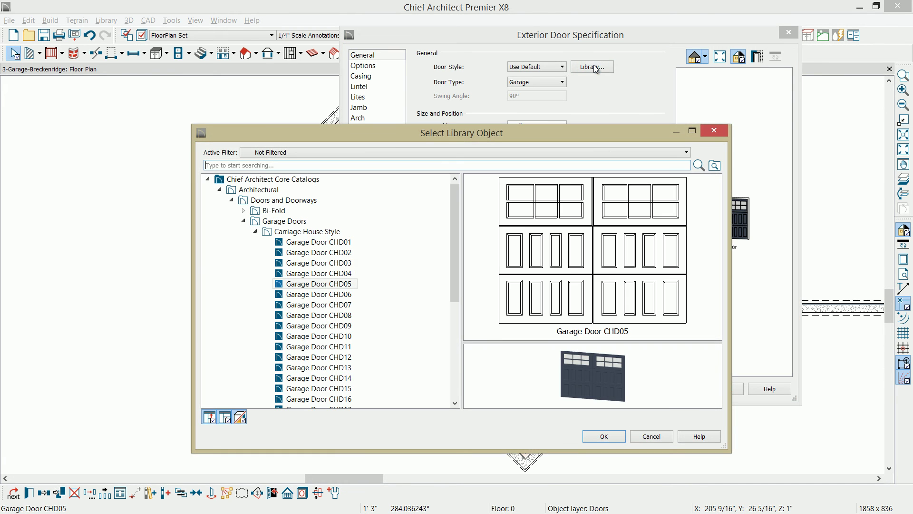
click(208, 180)
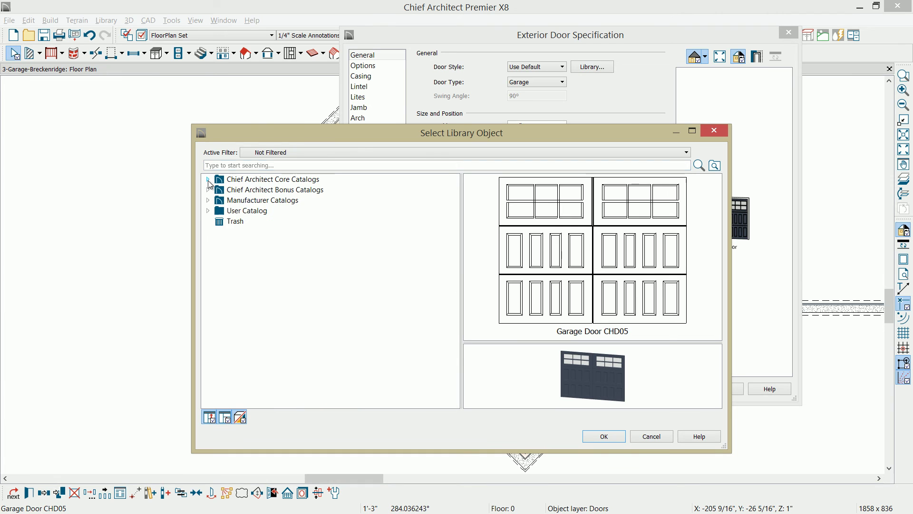
click(208, 210)
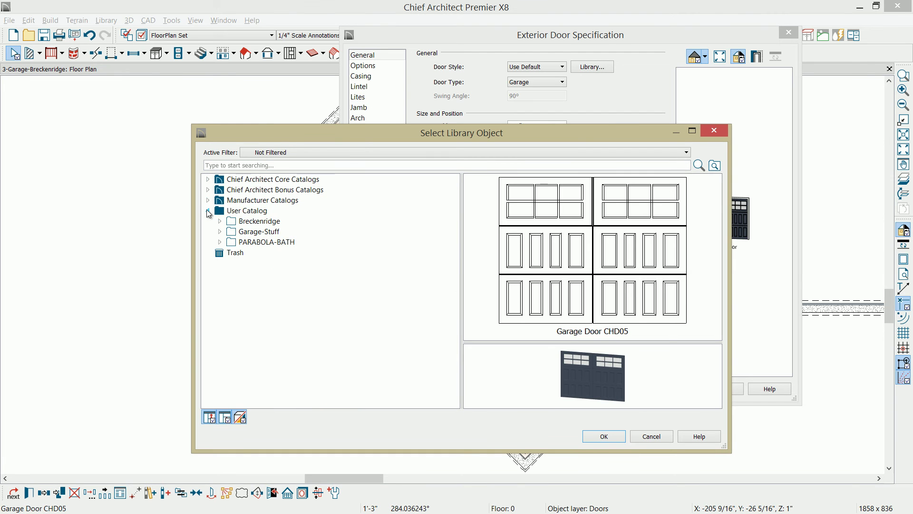
click(220, 221)
click(268, 235)
click(232, 232)
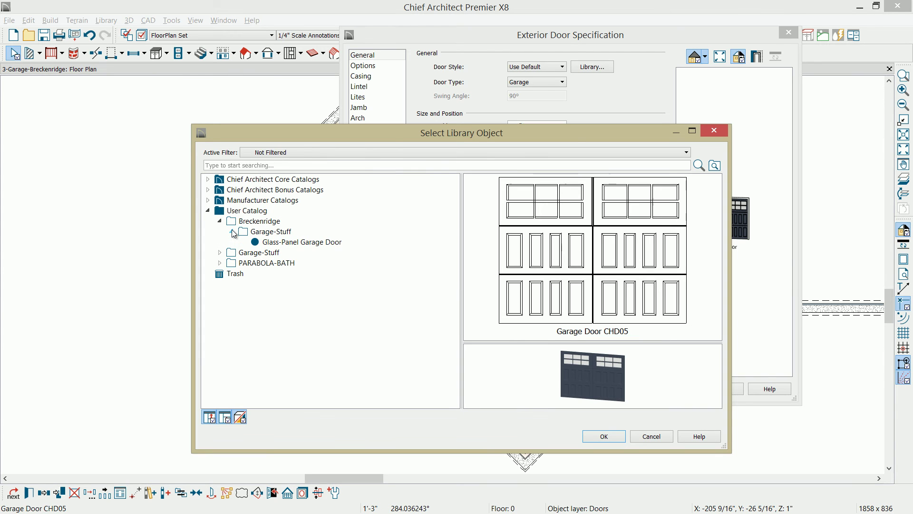
click(302, 241)
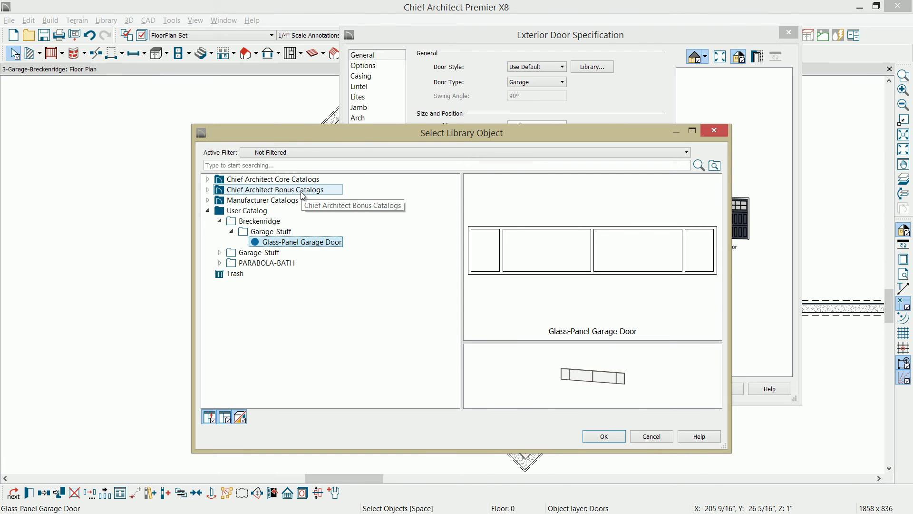
click(604, 436)
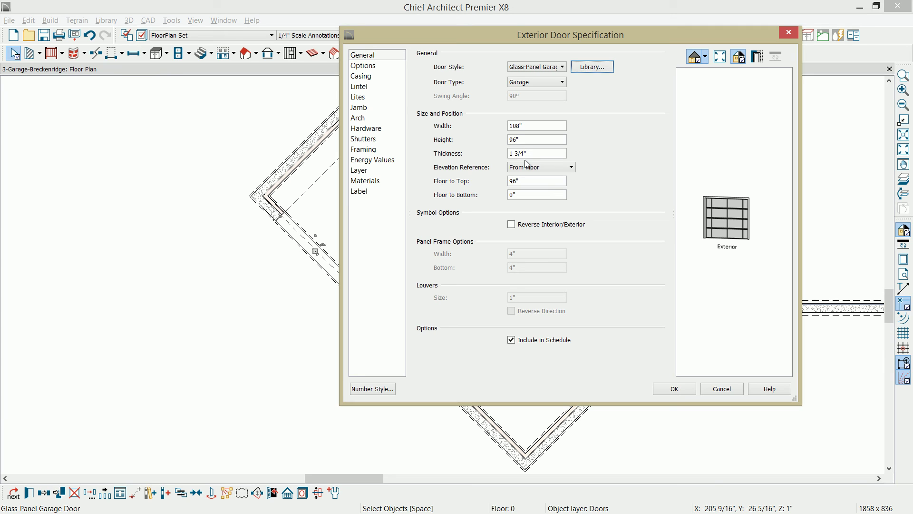
key(Tab)
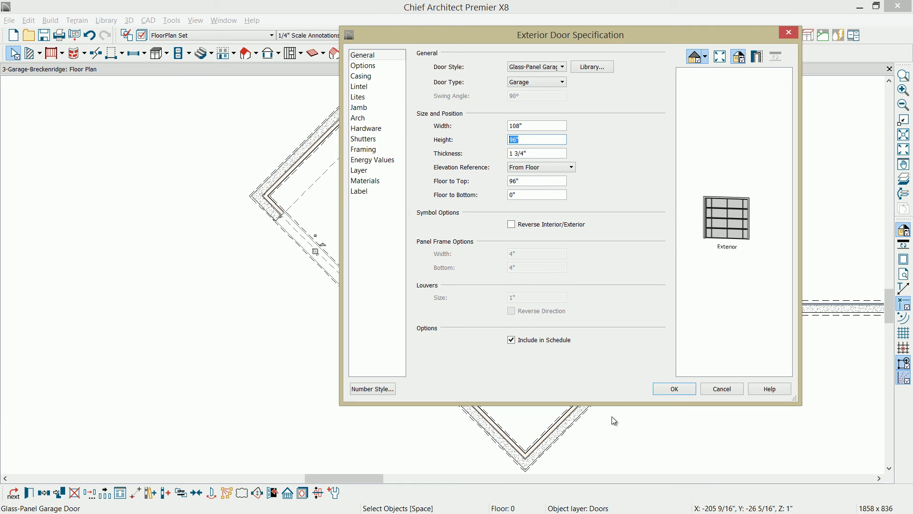
text(90)
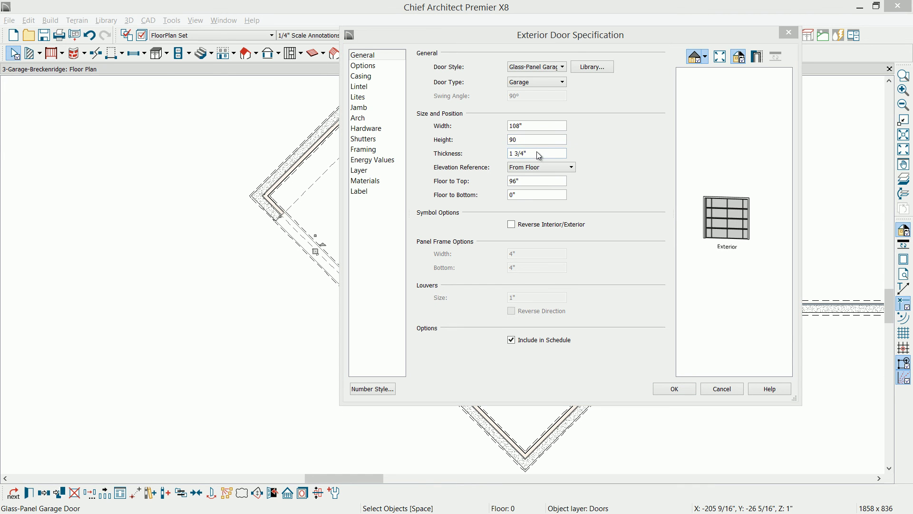
click(683, 387)
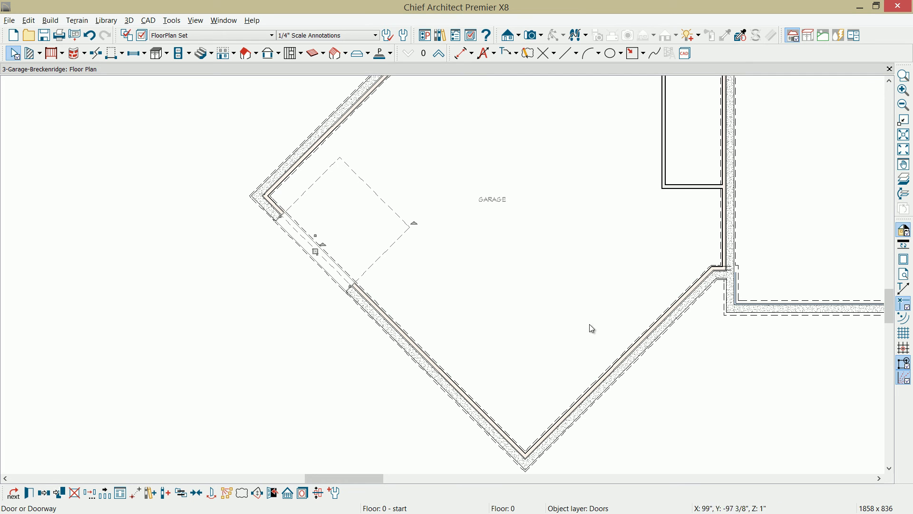
Draw a manual dimension from the angled wall corner to the garage door and set it to 1'-3 3/4".
click(472, 53)
click(476, 67)
drag(236, 195, 281, 251)
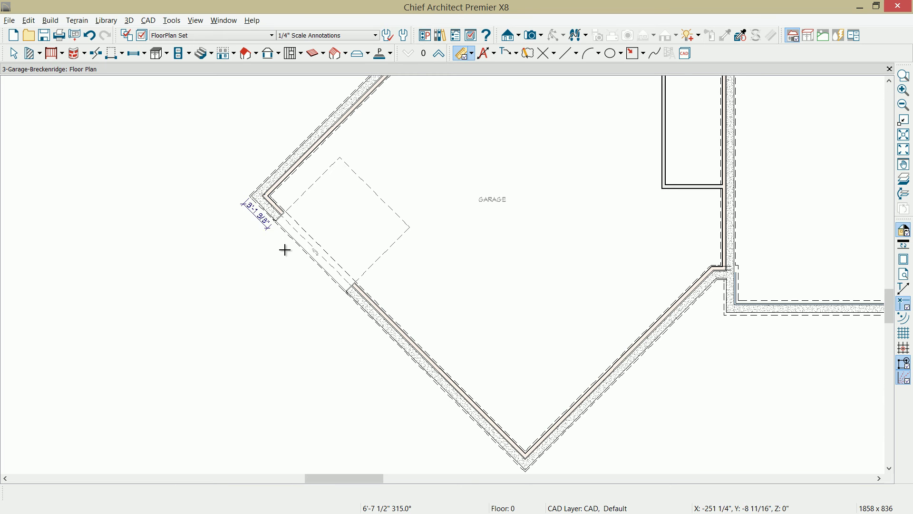
click(260, 221)
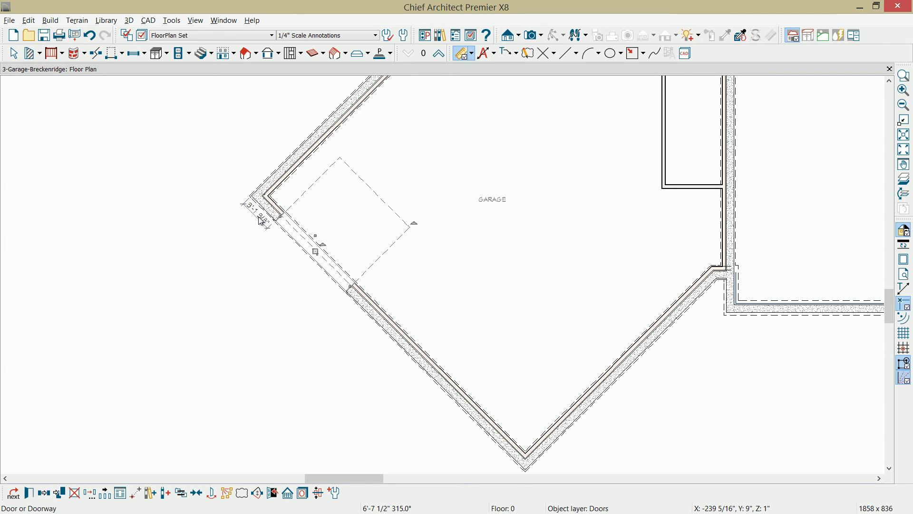
click(264, 219)
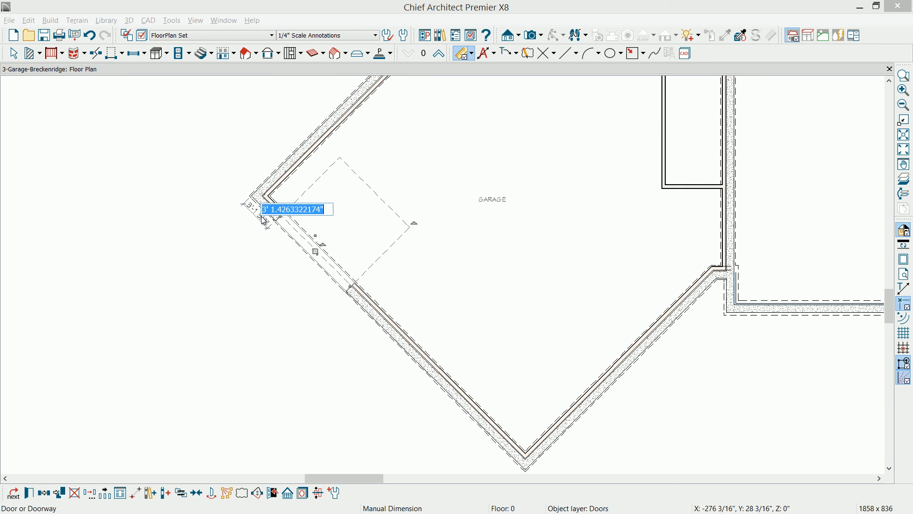
key(BackSpace)
text(1' 3.)
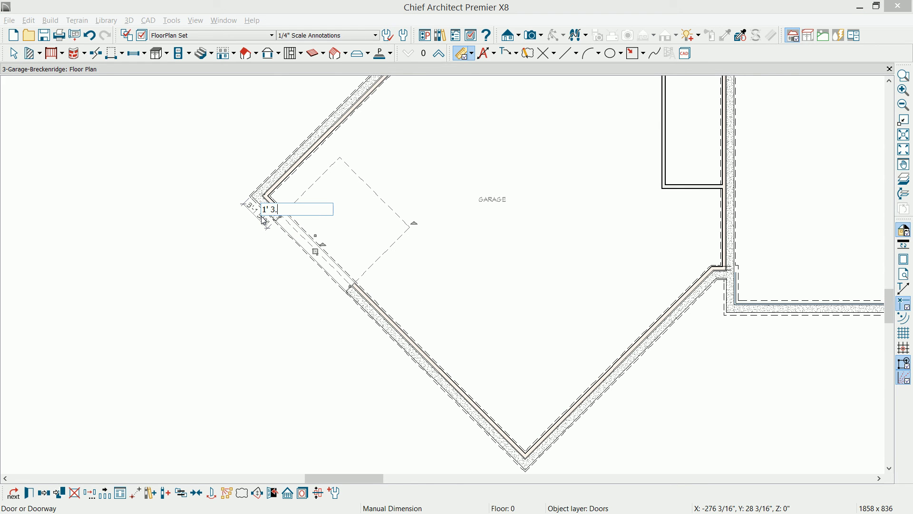
text(75)
key(Return)
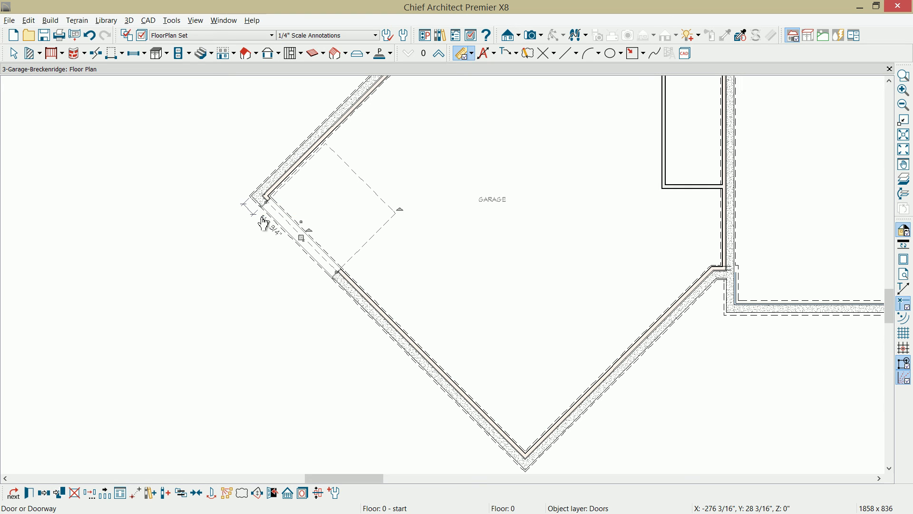
Open a Perspective Floor Overview showing the garage front with the upper floor.
click(536, 36)
drag(327, 326, 546, 312)
scroll(546, 312, up, 5)
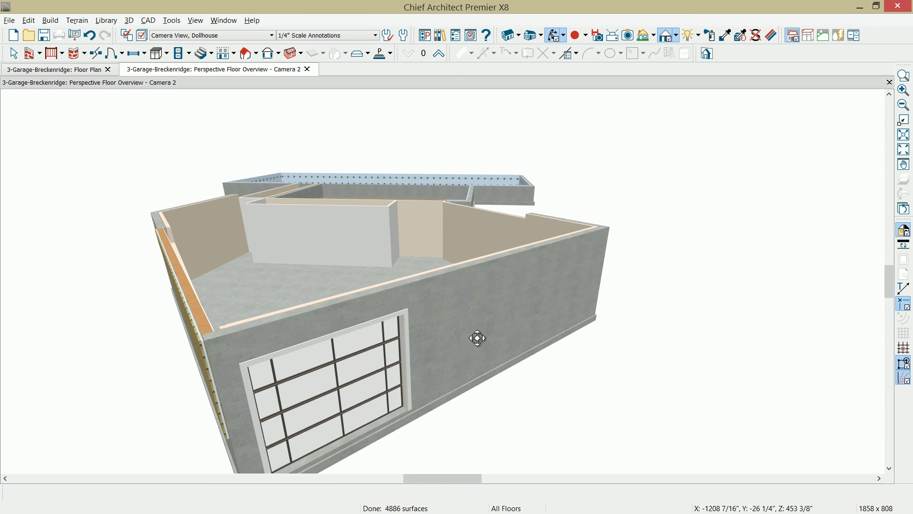
click(438, 53)
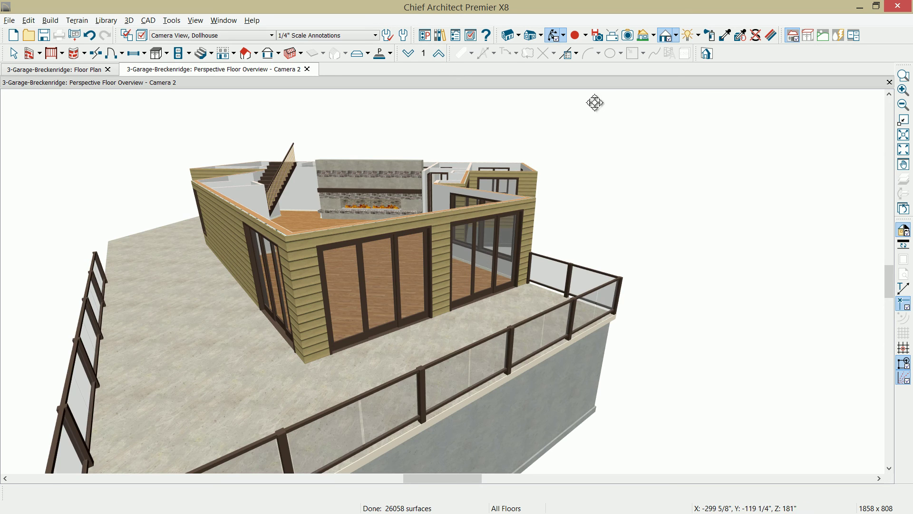
Sample the AF-170 French Press brown material and paint the garage door frame with it.
click(771, 35)
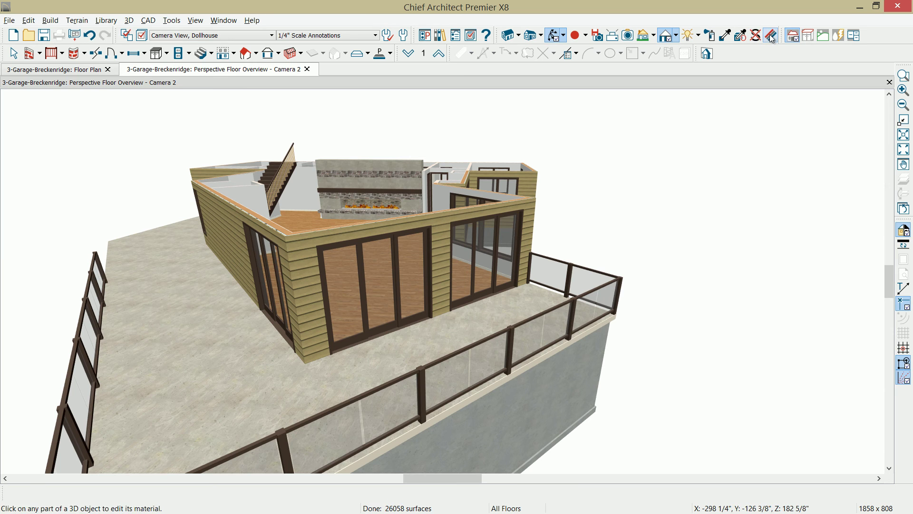
click(429, 279)
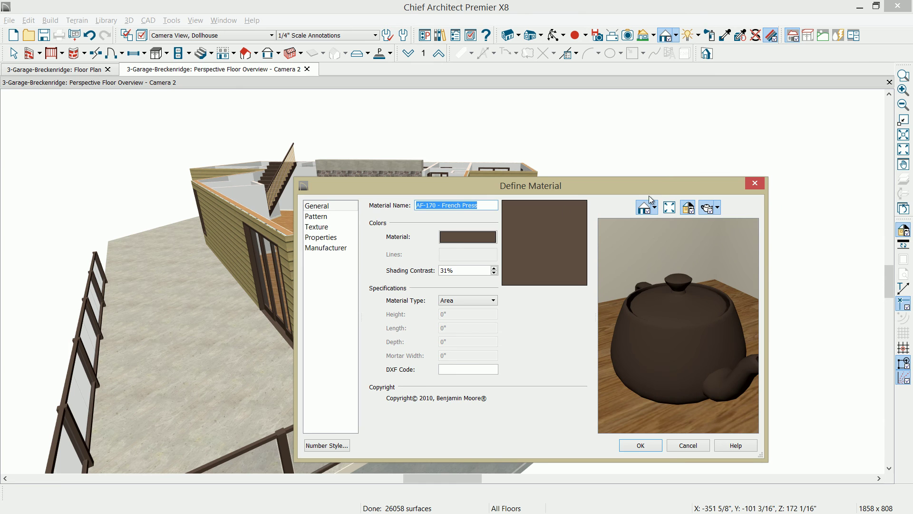
click(755, 183)
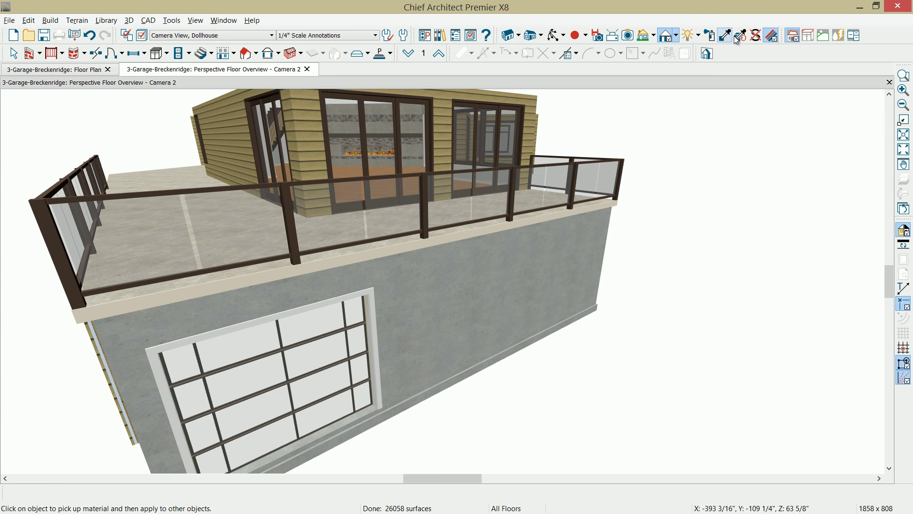
click(725, 35)
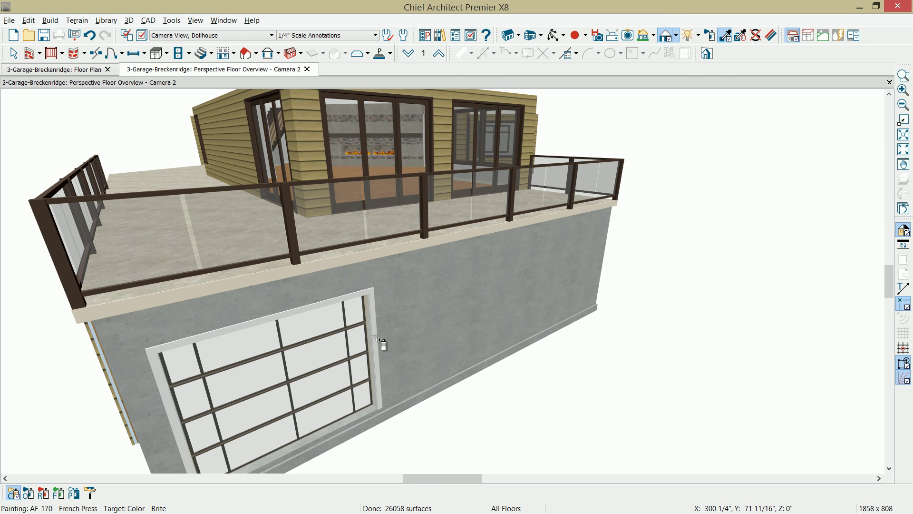
click(28, 493)
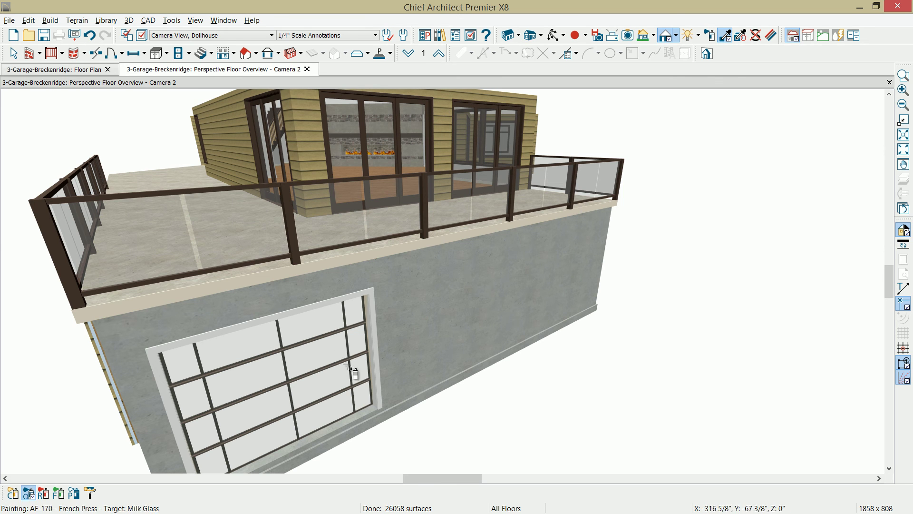
click(298, 353)
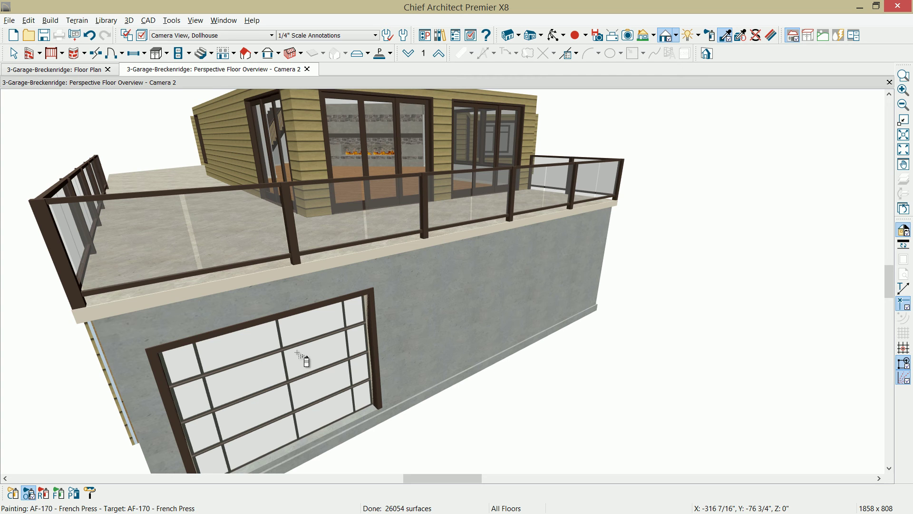
key(space)
Reflect the garage door to create a mirrored copy on the other wall.
click(296, 353)
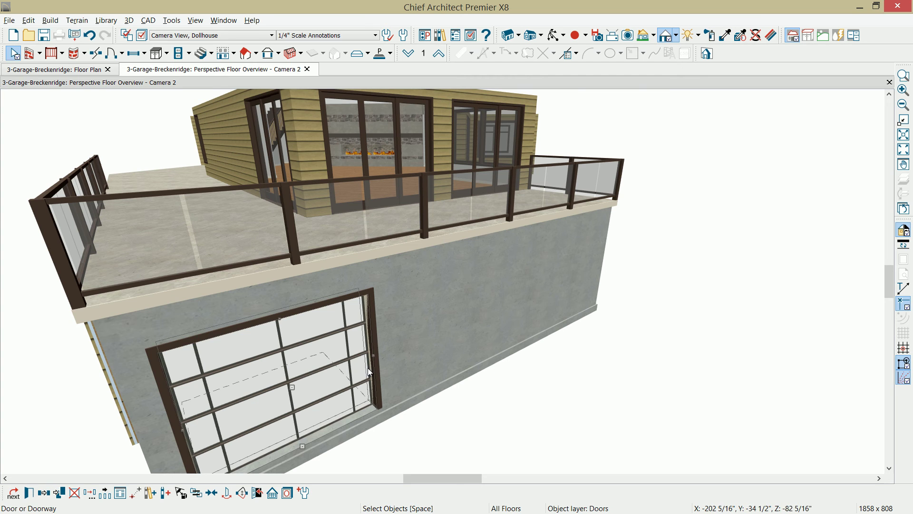
click(44, 492)
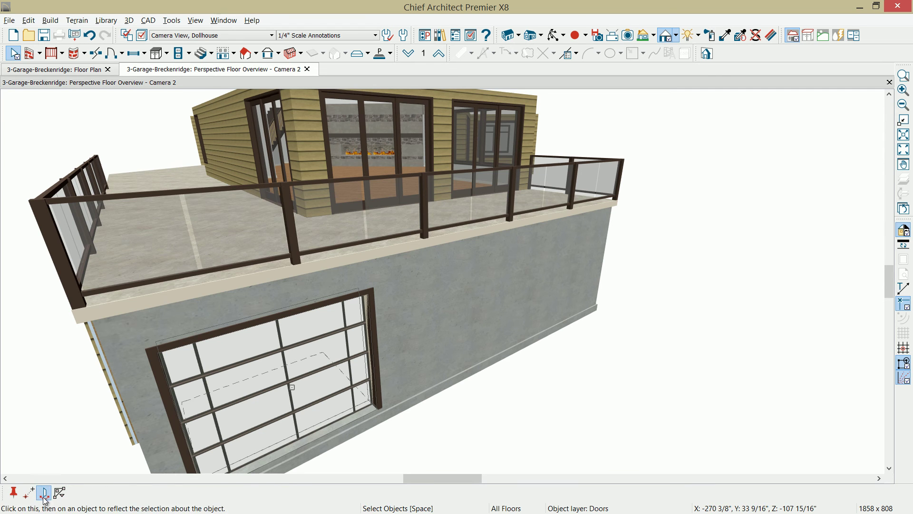
click(454, 318)
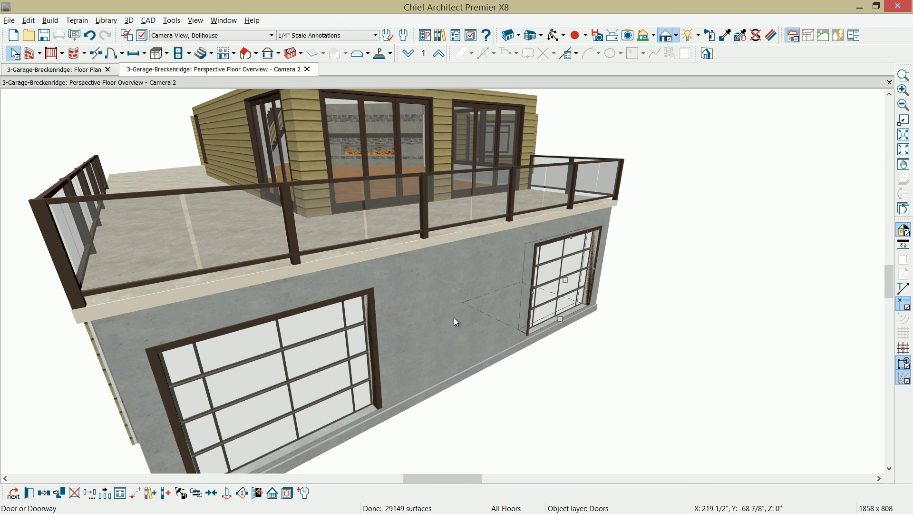
In the floor plan, copy the lower garage door further along the angled wall.
click(58, 68)
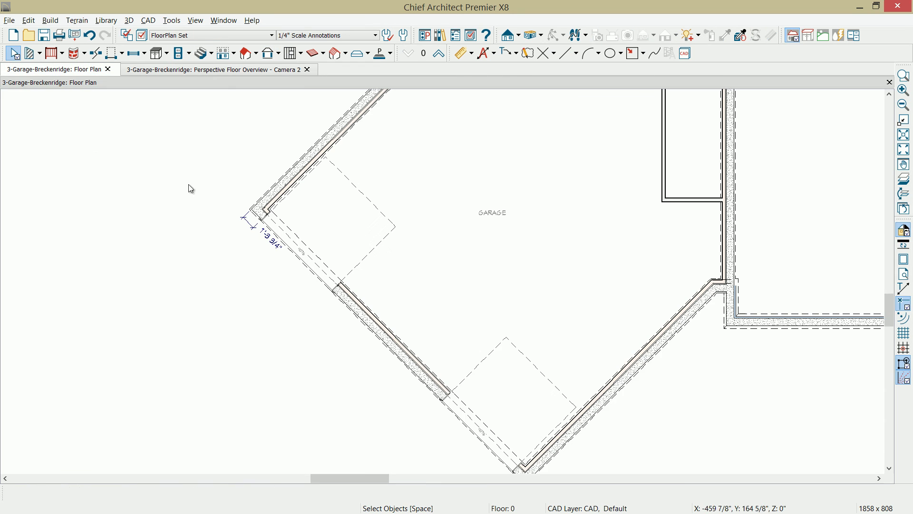
click(482, 418)
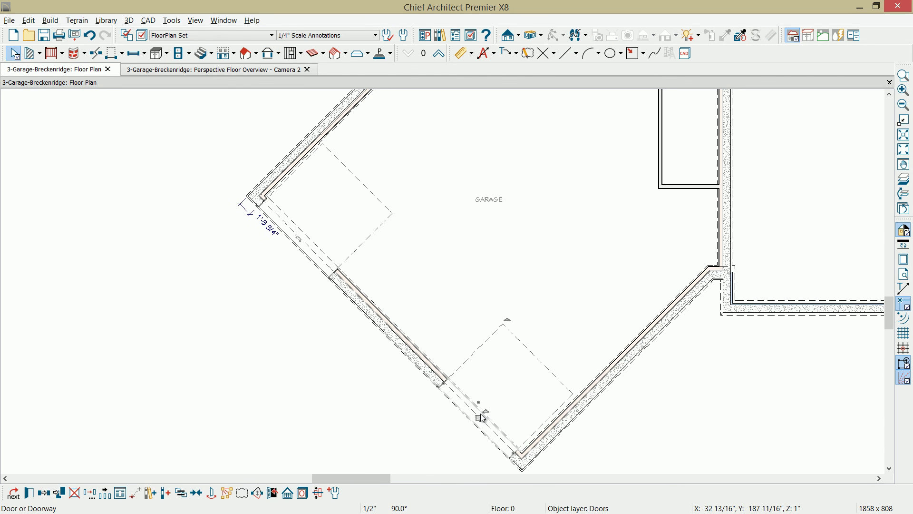
click(48, 494)
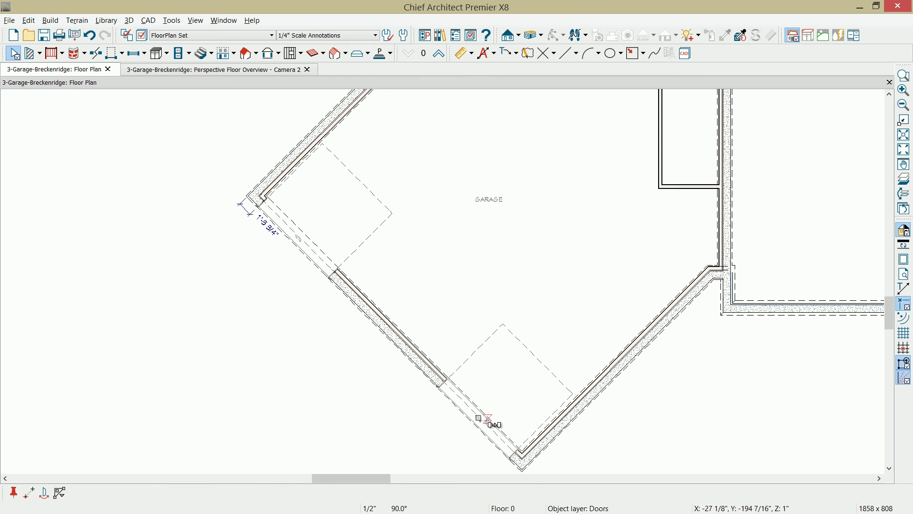
drag(477, 418, 395, 320)
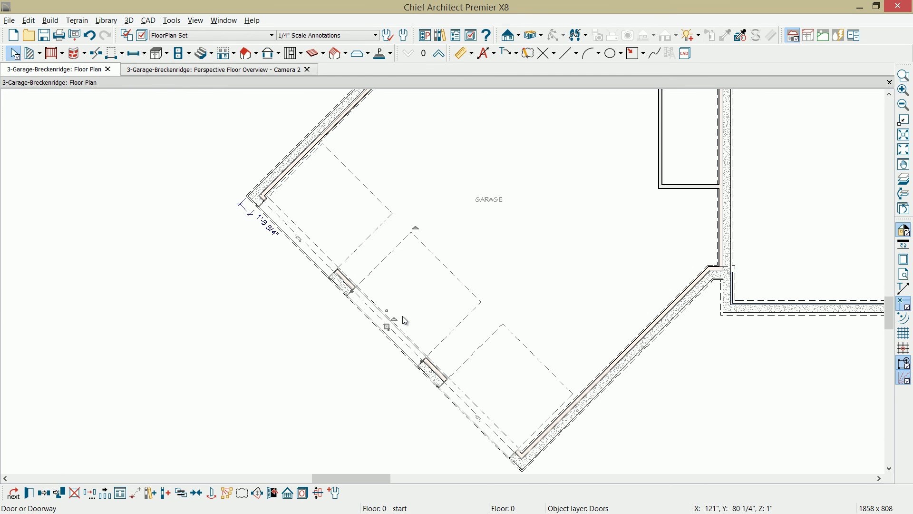
Center the view on the garage room and switch to the Camera 2 perspective tab.
click(199, 494)
click(579, 315)
key(ctrl+Tab)
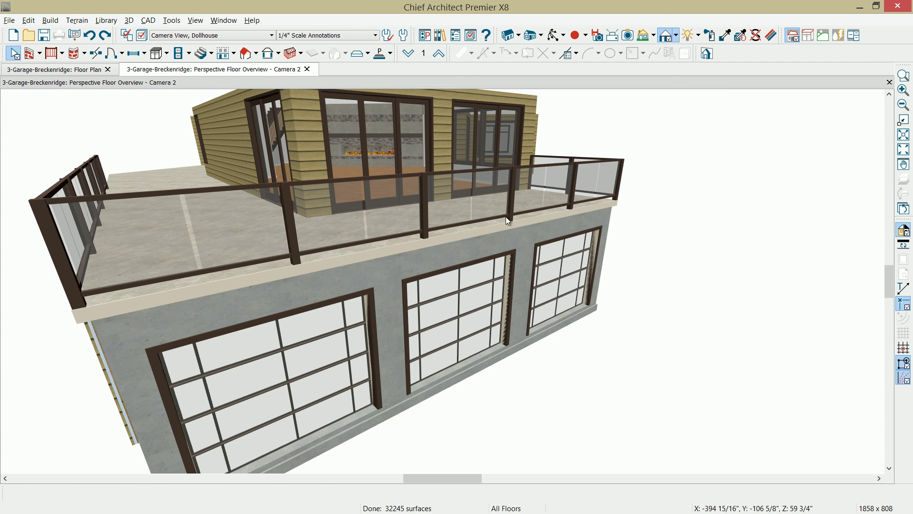
Turn on interior casing for all three garage doors and set both casing widths to 2".
click(555, 267)
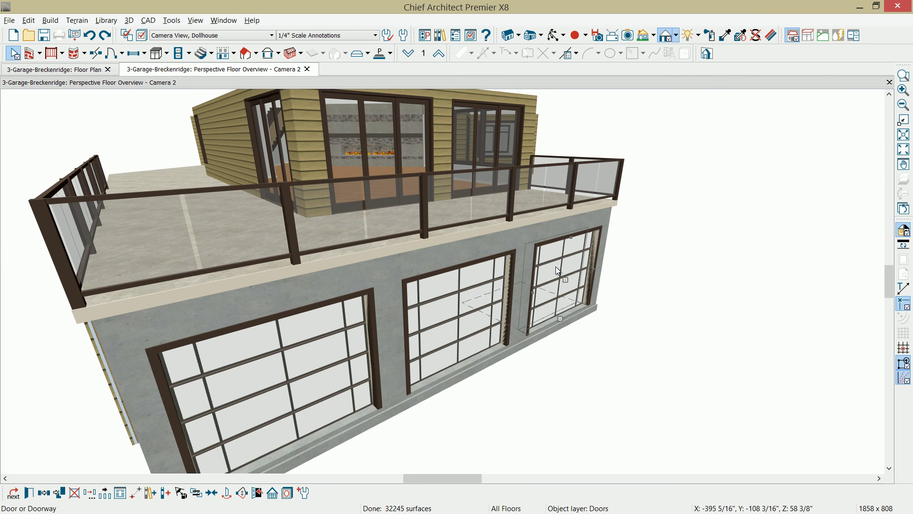
click(472, 308)
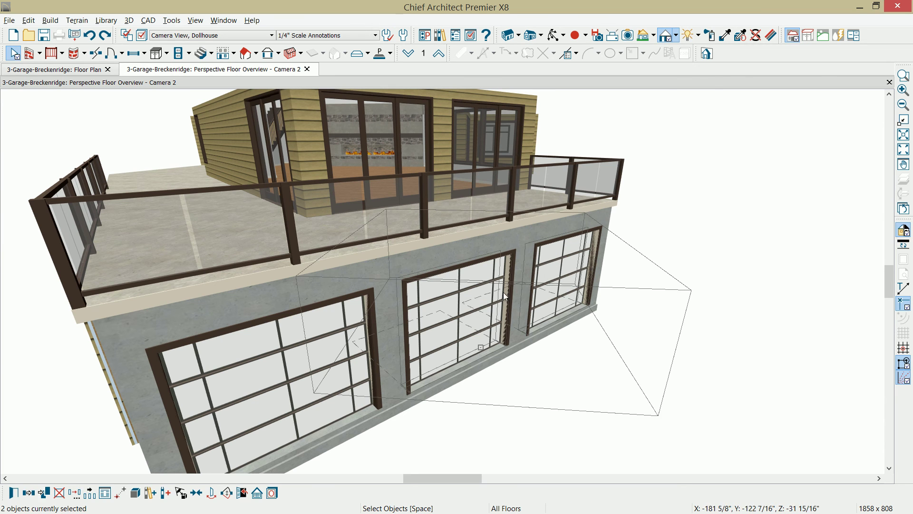
shift+click(322, 365)
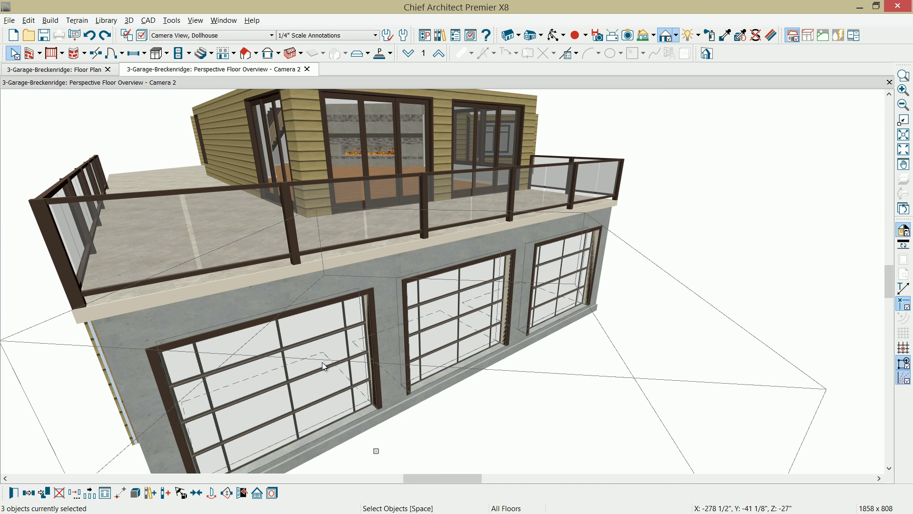
double_click(327, 352)
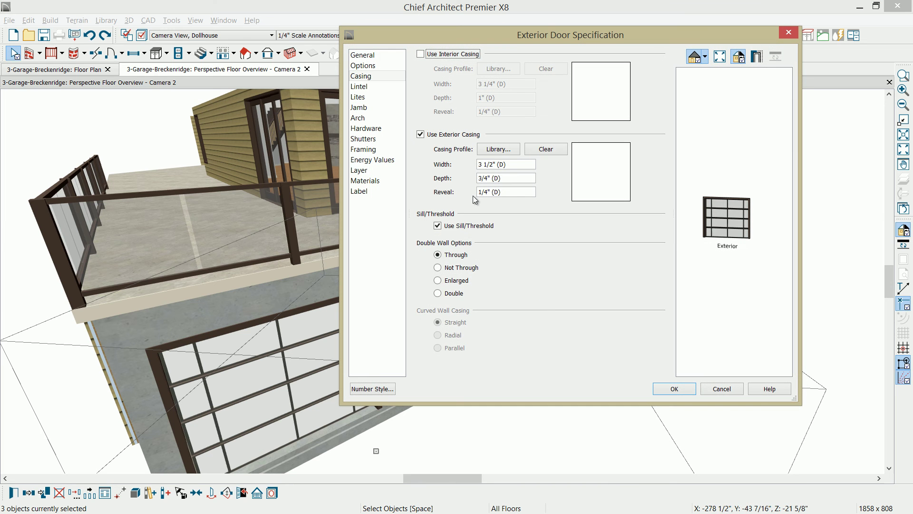
click(442, 54)
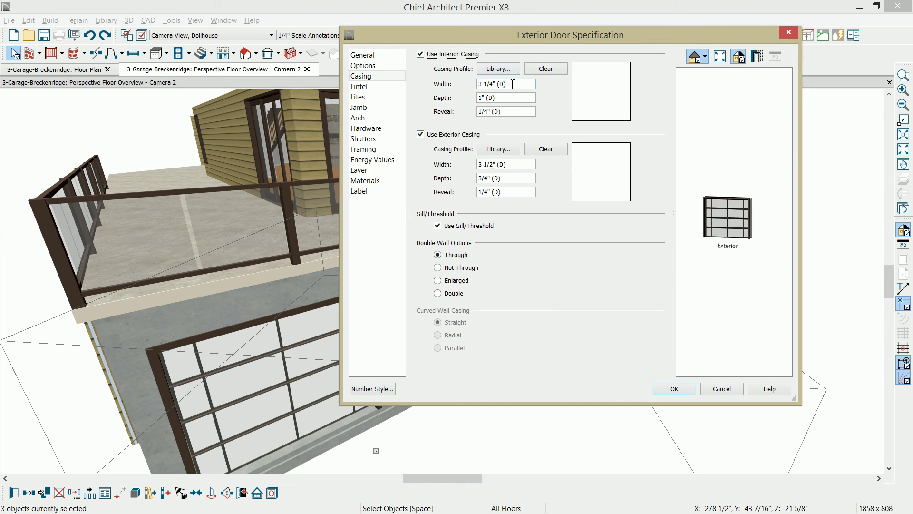
drag(515, 85, 447, 90)
text(2)
drag(515, 166, 438, 169)
text(2)
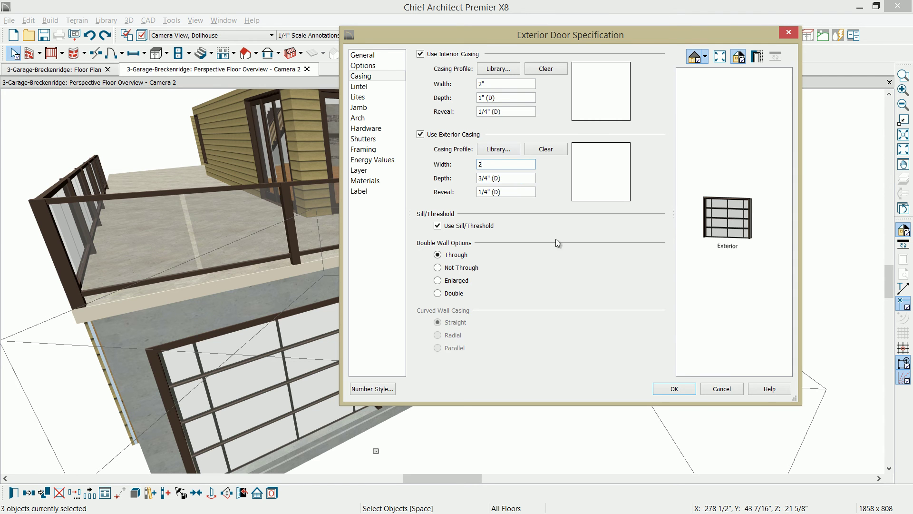
click(657, 388)
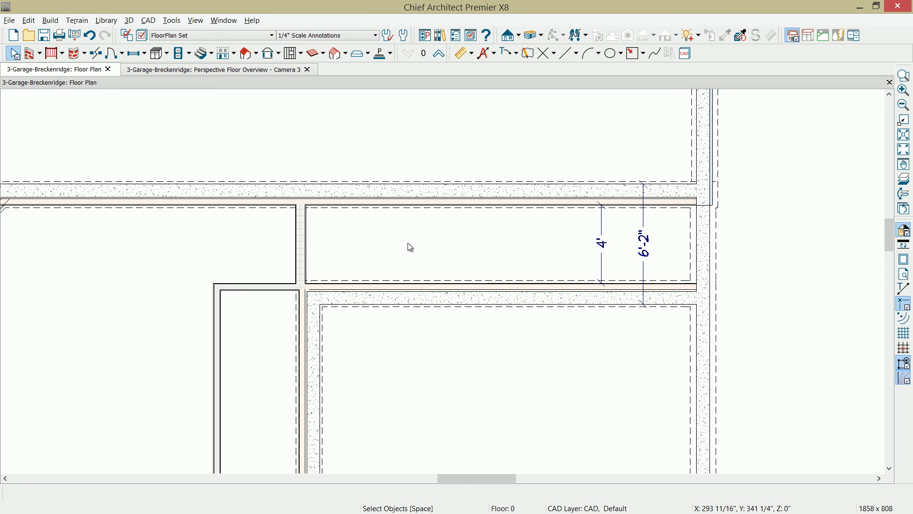
Tile the floor plan and 3D view vertically, with the 3D orbited toward the basement.
click(227, 20)
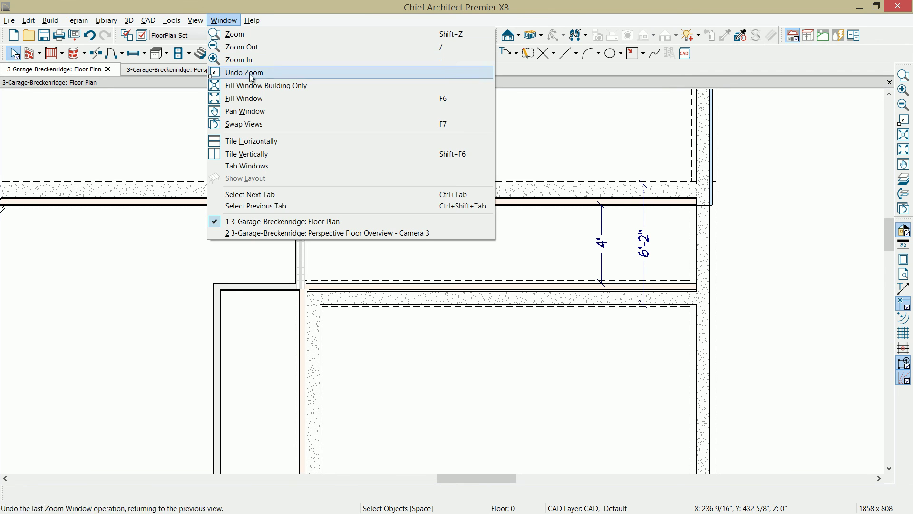
click(264, 155)
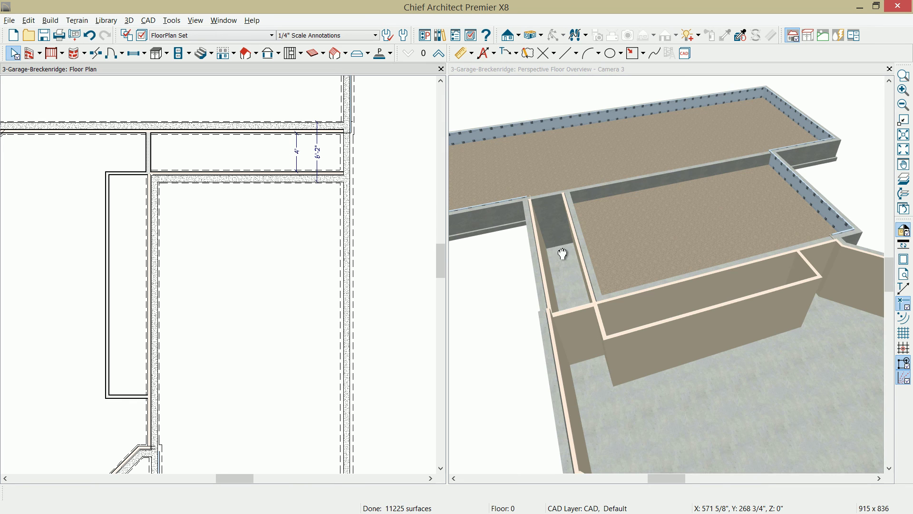
click(564, 247)
drag(564, 246, 553, 264)
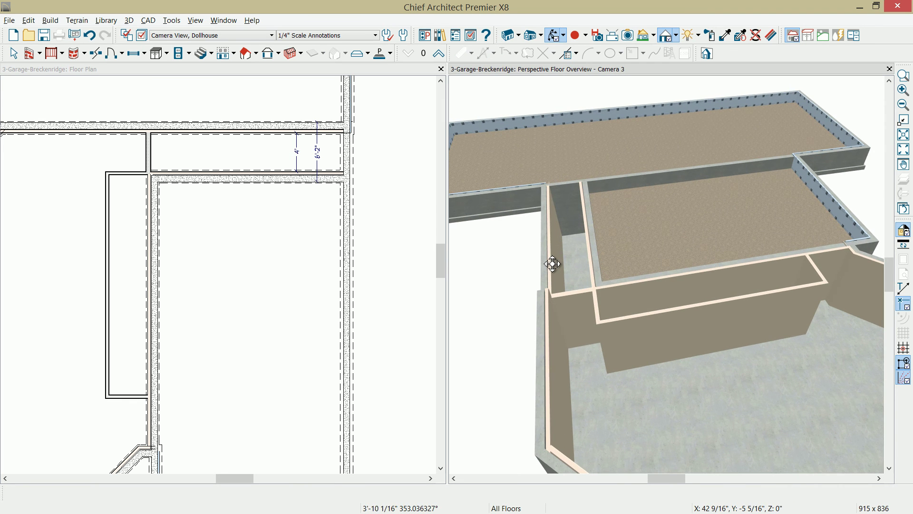
click(335, 70)
Draw a straight staircase in the basement corridor and stretch it leftward along the corridor.
click(204, 53)
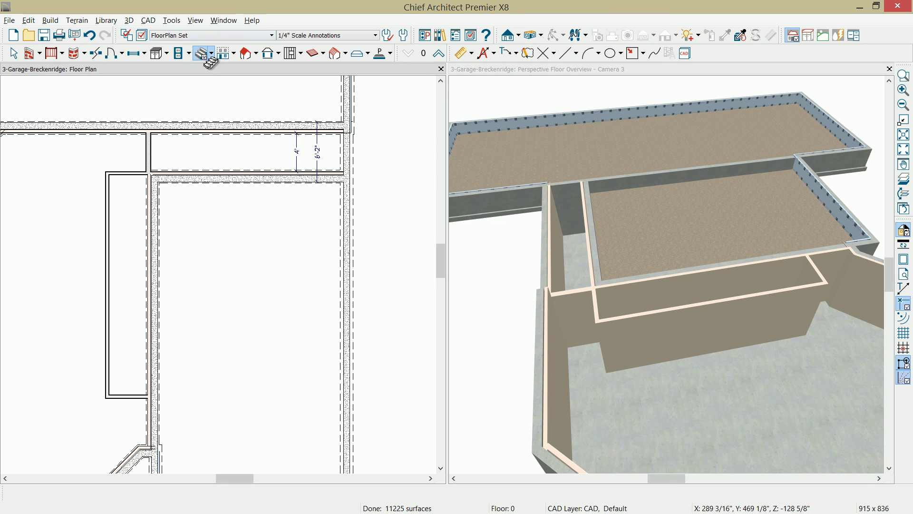
click(344, 151)
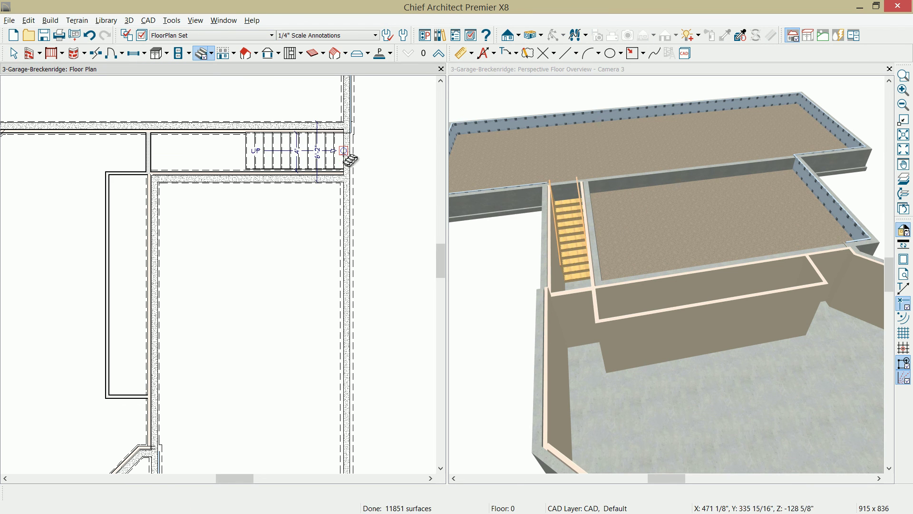
scroll(340, 190, up, 1)
scroll(304, 180, up, 2)
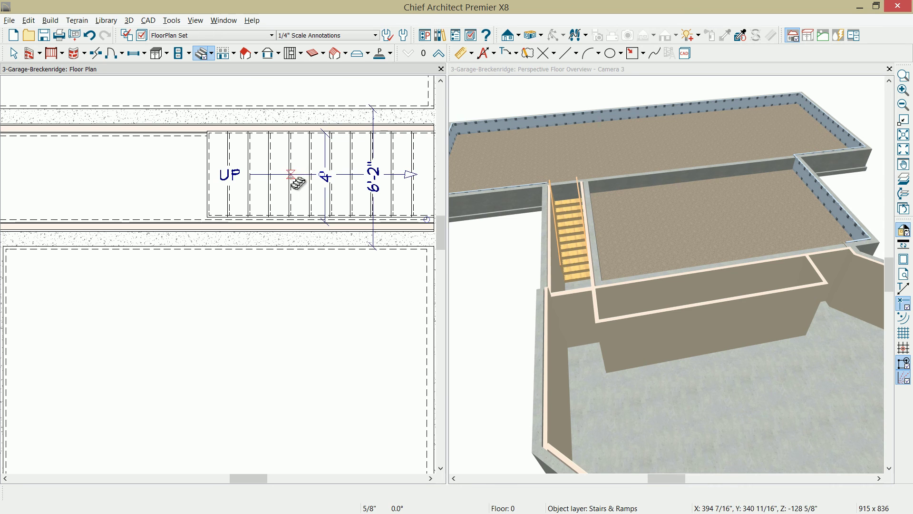
click(255, 166)
drag(204, 176, 28, 162)
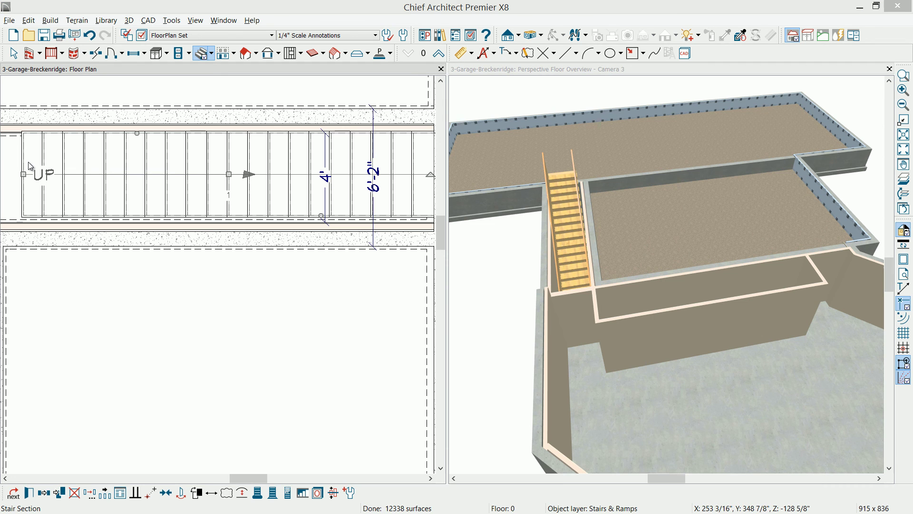
Set the staircase length to 198" and width to 48".
double_click(27, 161)
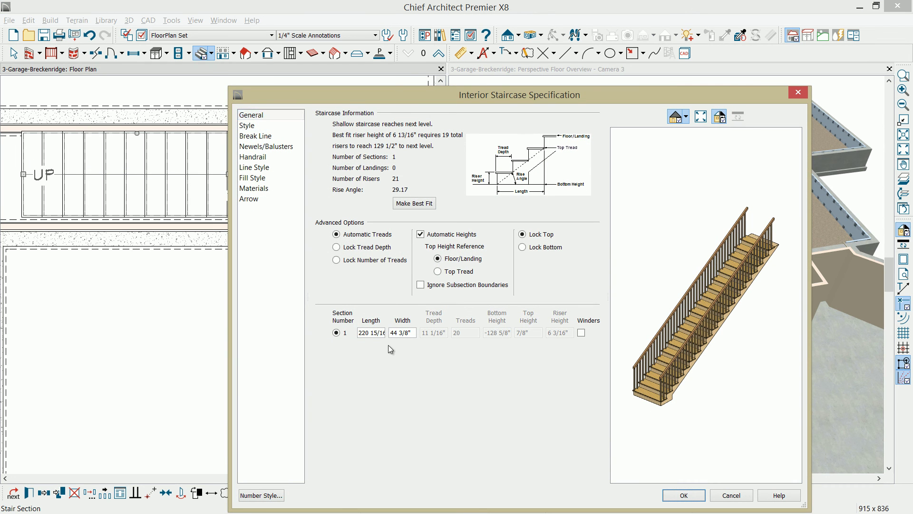
drag(360, 333, 427, 338)
text(198)
key(Tab)
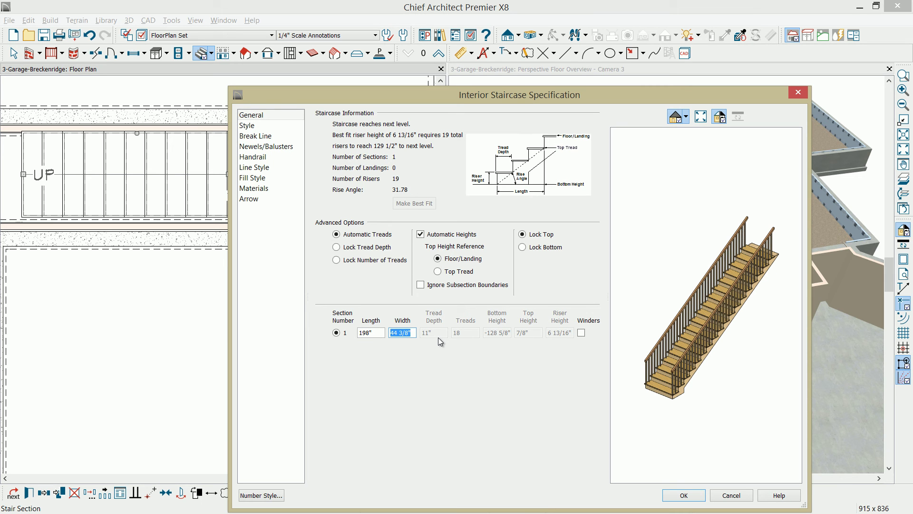
text(48)
key(Tab)
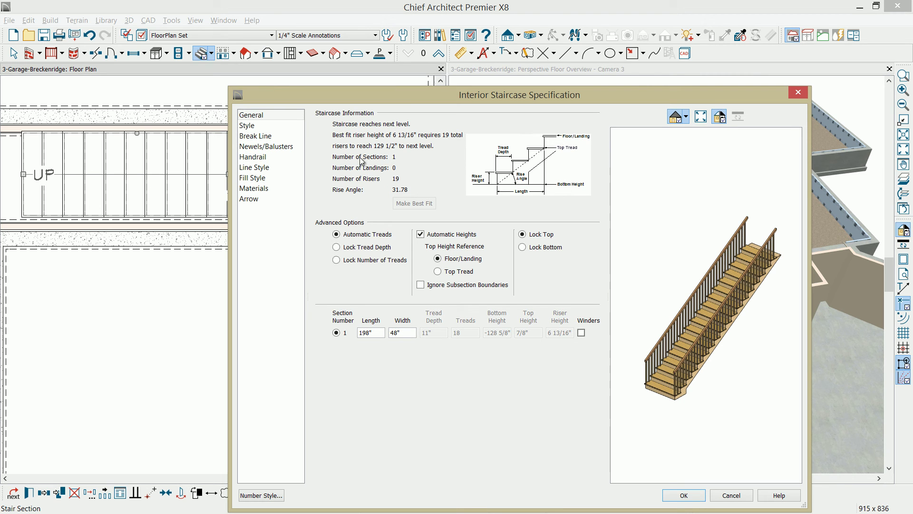
Remove the staircase's right railing and set baluster width to 0".
click(274, 146)
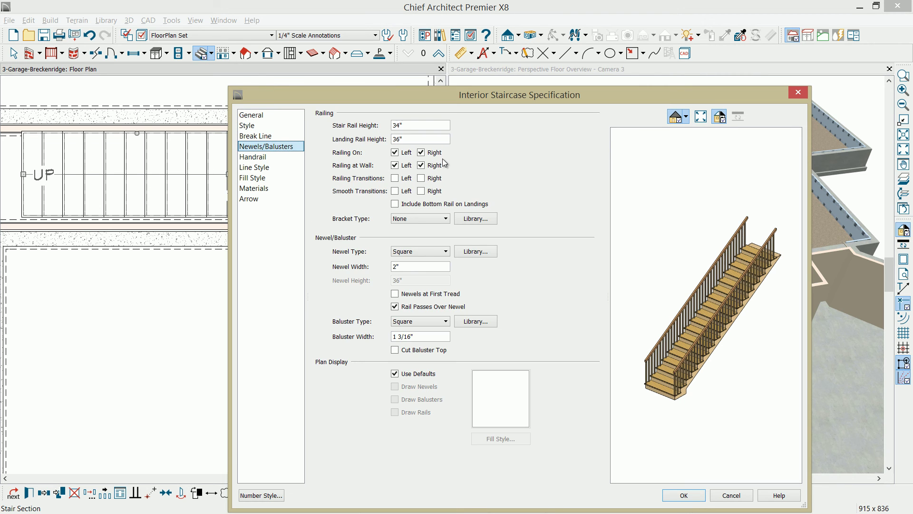
click(421, 152)
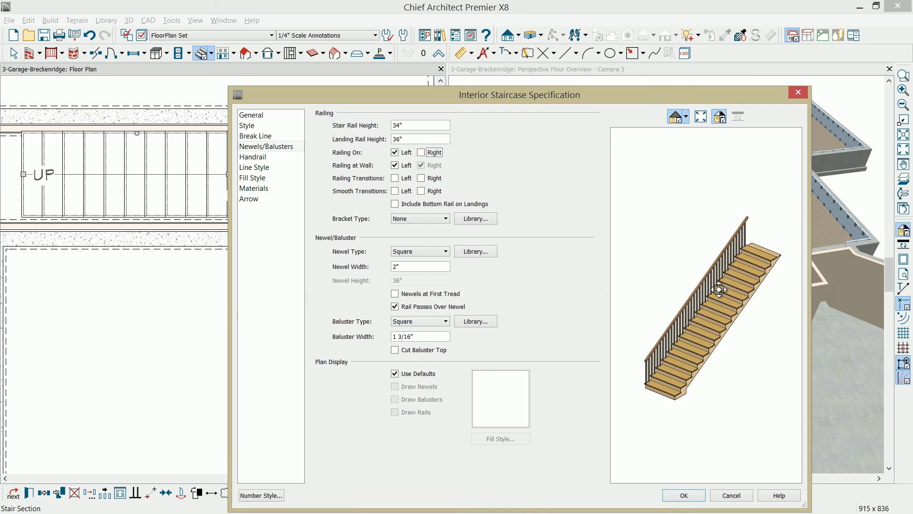
drag(658, 92, 335, 101)
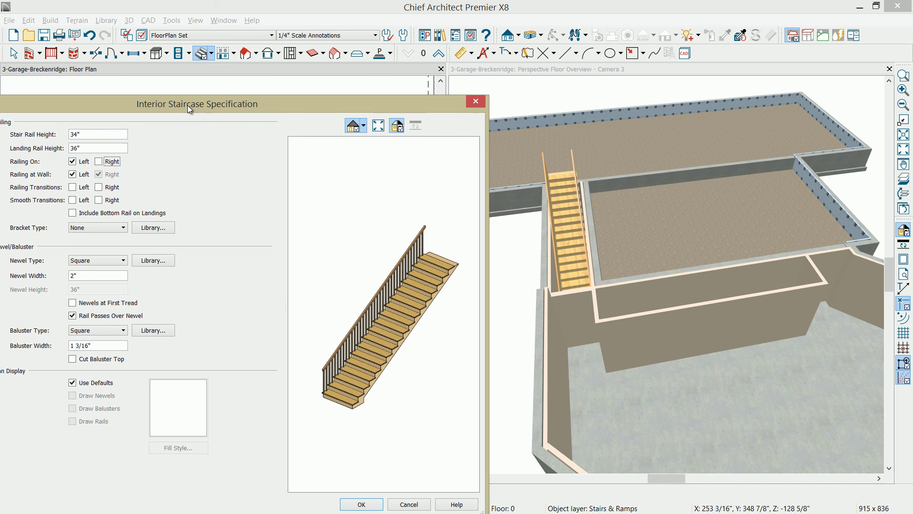
drag(190, 102, 371, 84)
drag(276, 328, 233, 328)
text(0)
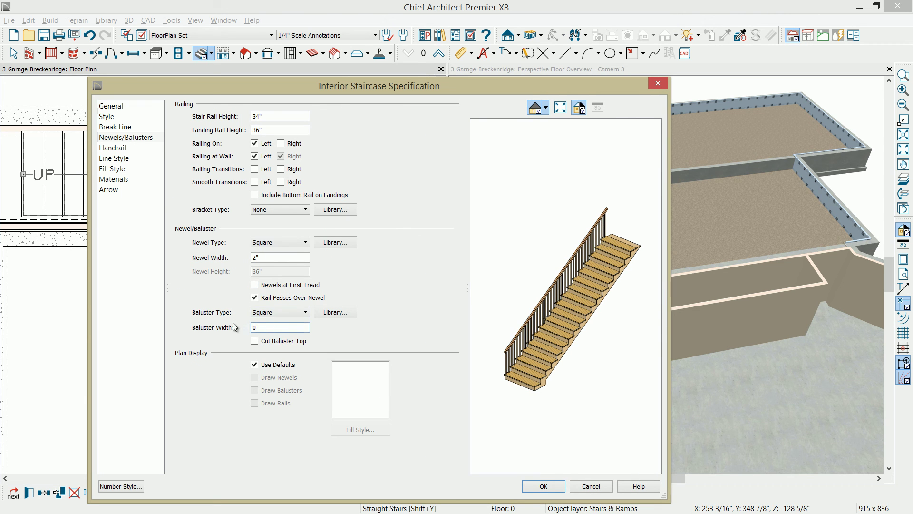
key(Tab)
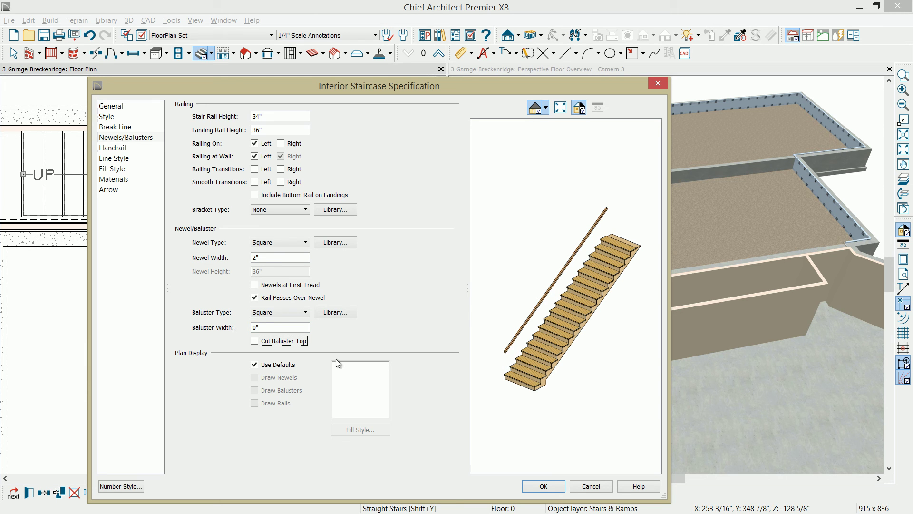
click(542, 485)
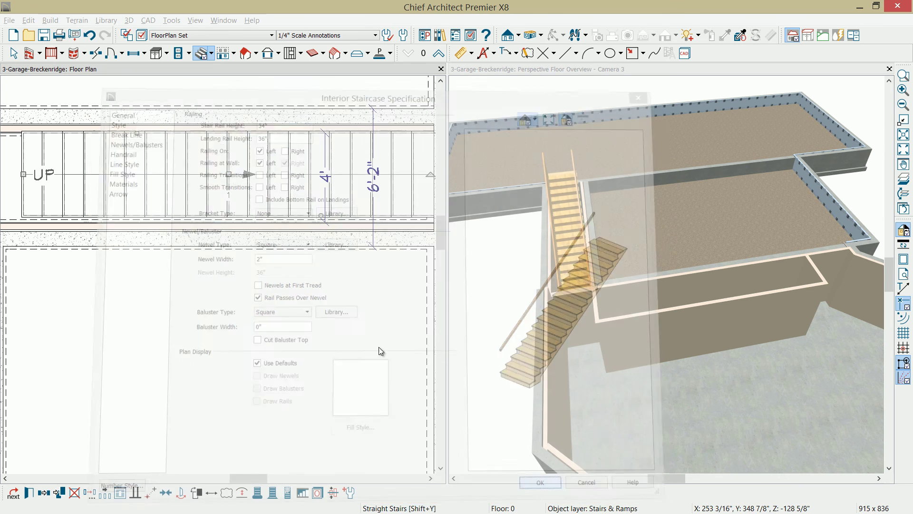
Inspect the upper floor in 3D, then generate an Auto Stairwell above the basement staircase.
middle_drag(338, 263, 280, 314)
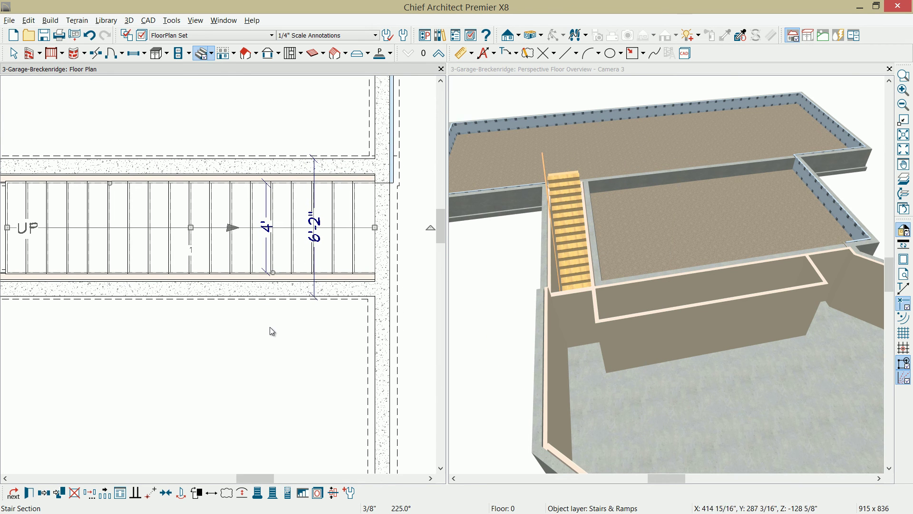
click(626, 74)
click(444, 55)
drag(698, 259, 672, 260)
scroll(672, 260, up, 5)
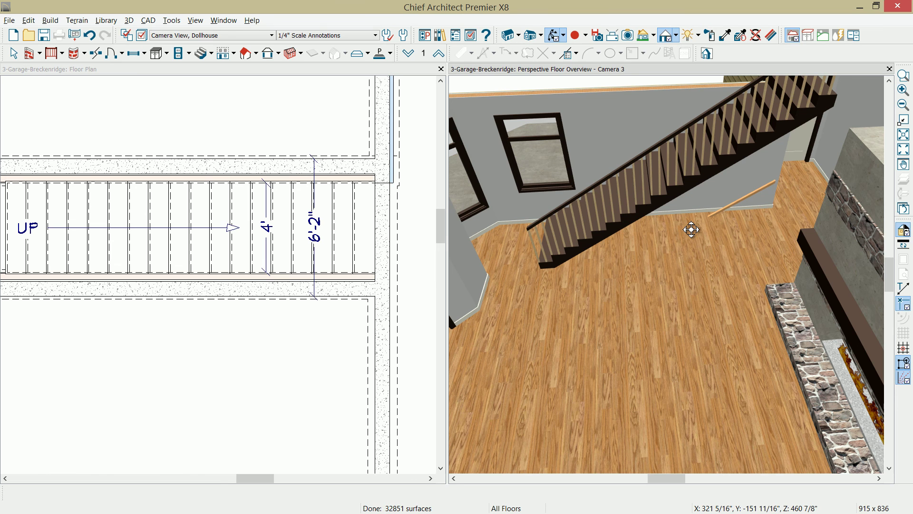
click(275, 264)
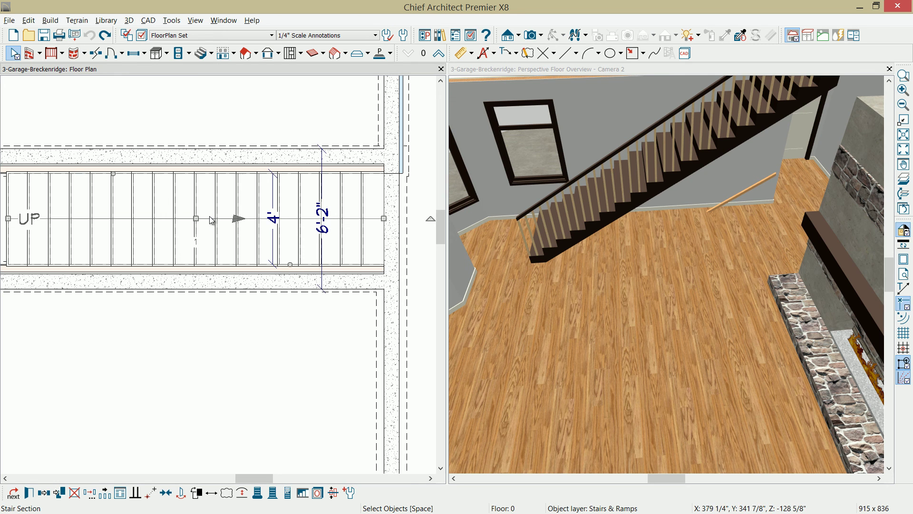
click(307, 497)
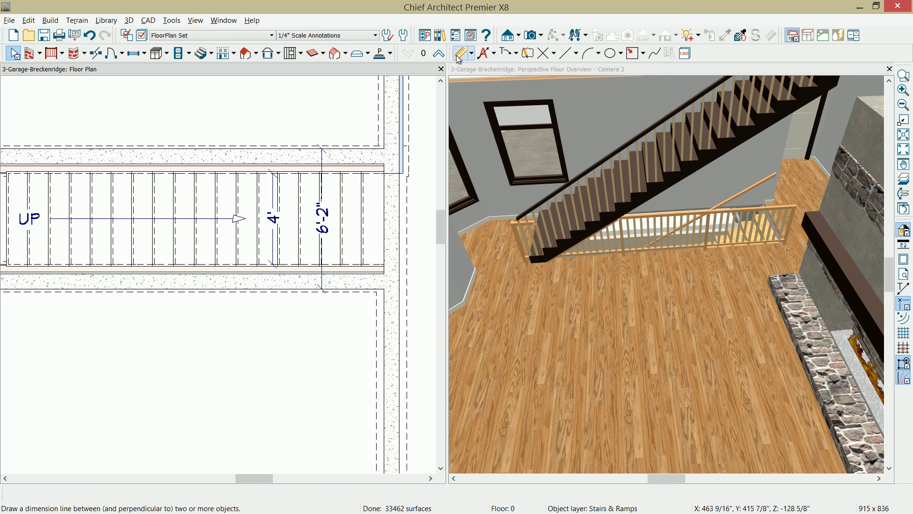
On the upper floor, turn off display of the Stairs & Ramps layer.
click(438, 53)
click(332, 239)
middle_drag(331, 239, 277, 238)
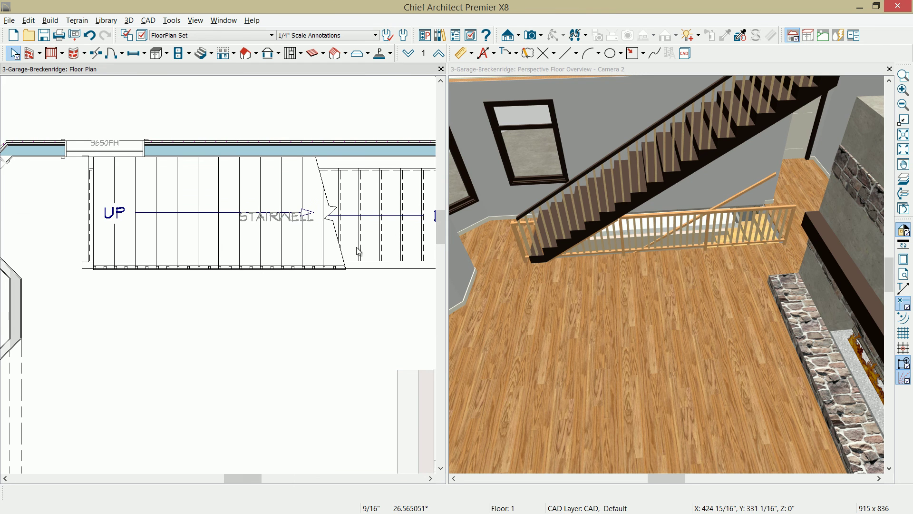
click(279, 241)
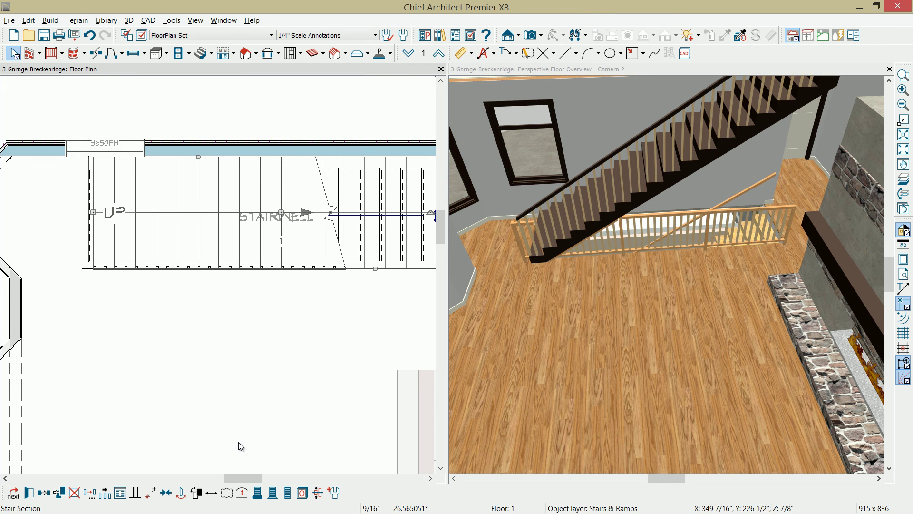
click(303, 493)
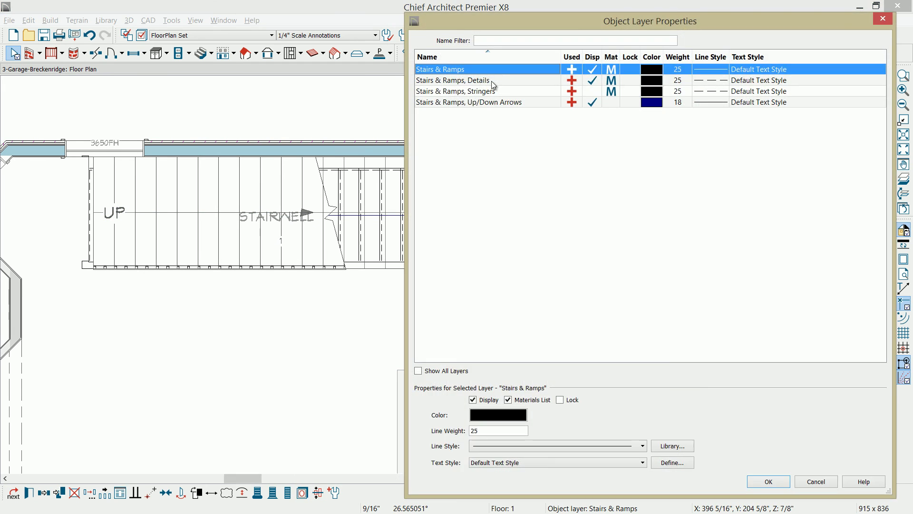
click(593, 69)
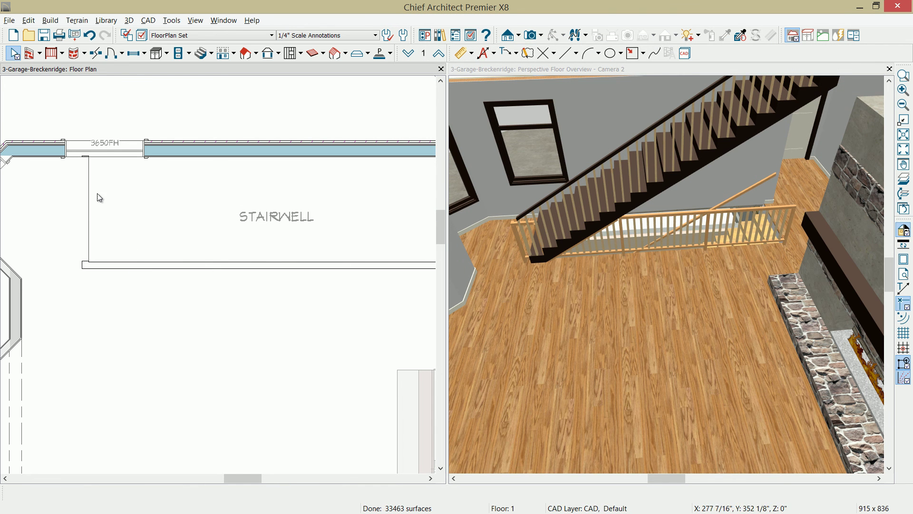
Drag the stairwell's left railing inward.
click(88, 211)
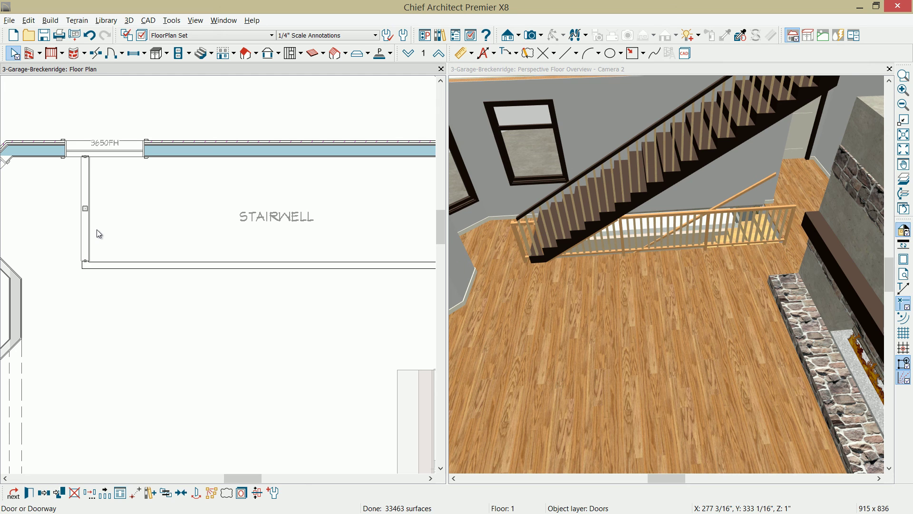
click(97, 230)
drag(87, 220, 141, 213)
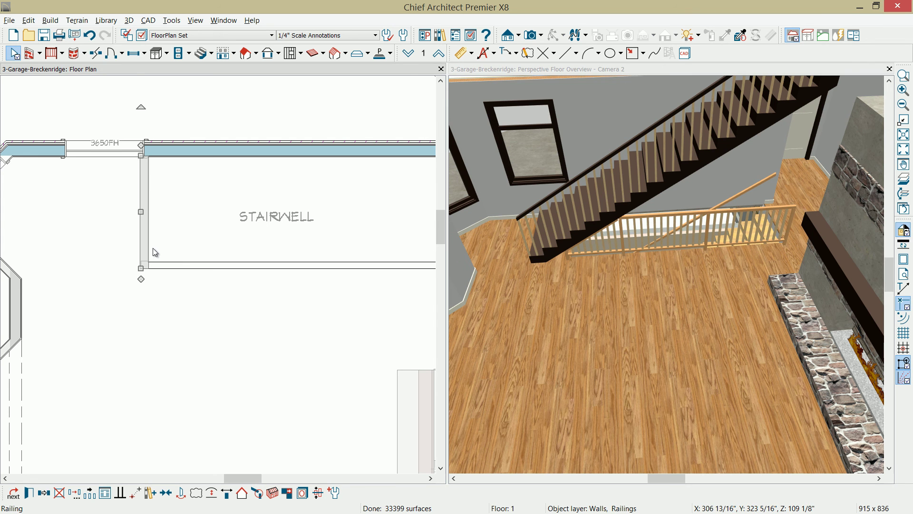
click(687, 252)
drag(695, 256, 652, 232)
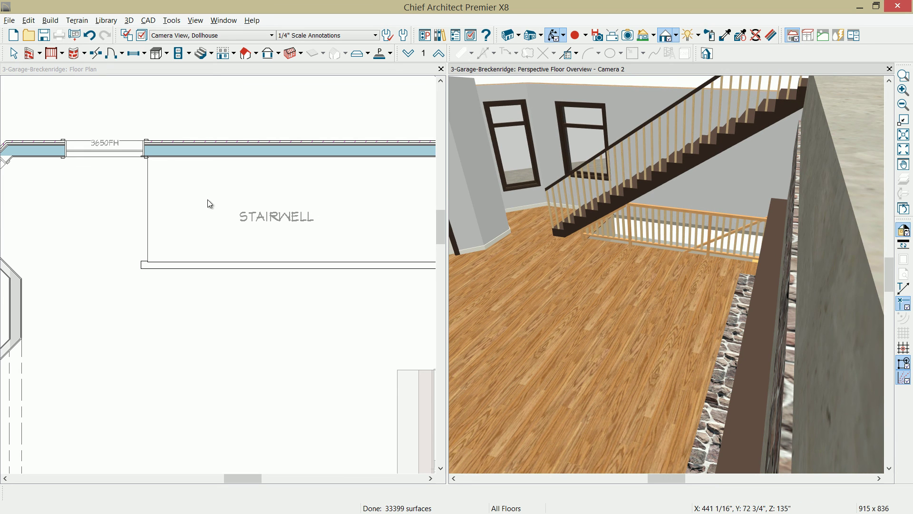
Set the stairwell's left railing to Invisible.
click(147, 213)
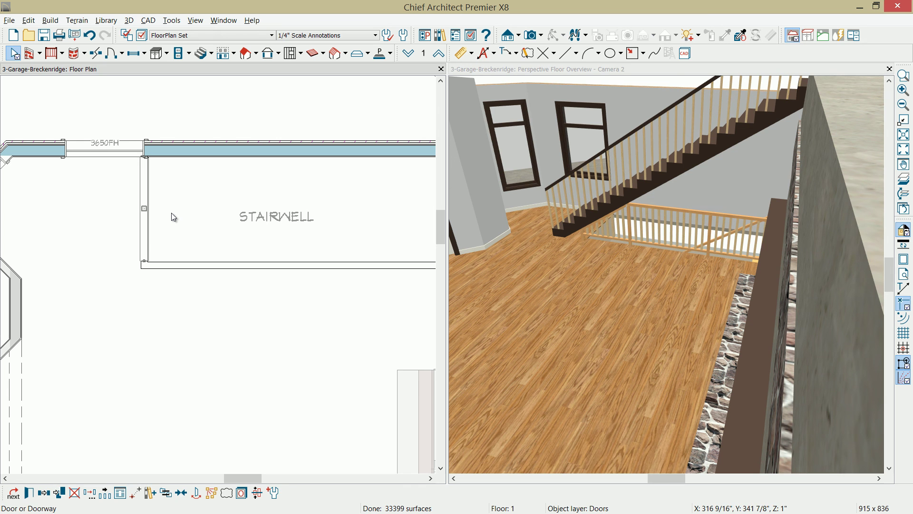
click(147, 223)
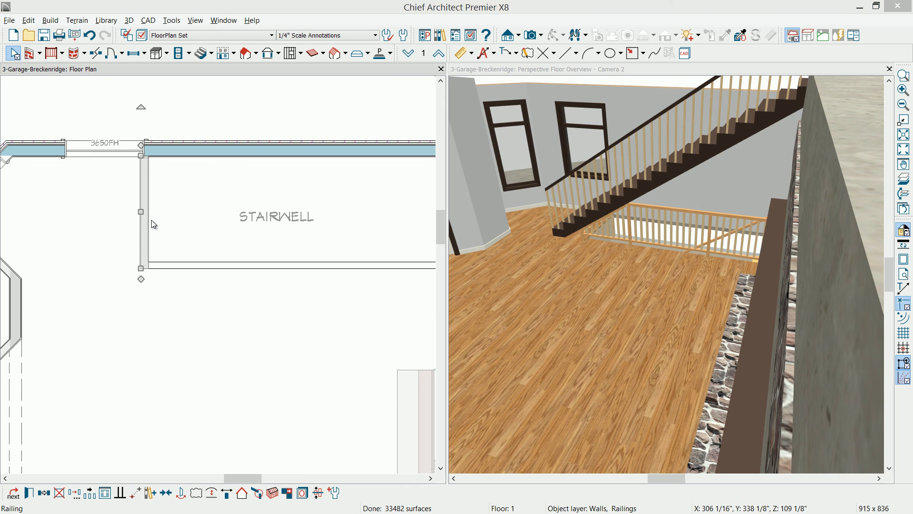
double_click(152, 221)
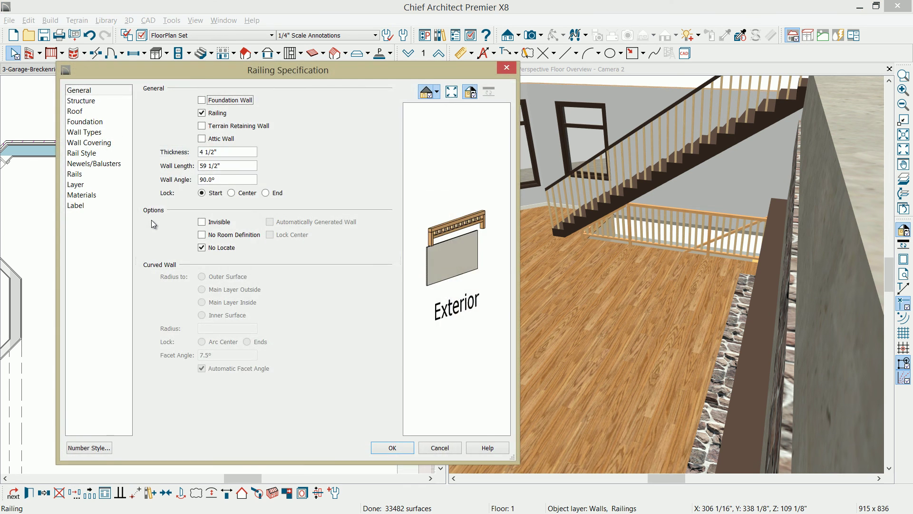
click(219, 222)
click(393, 448)
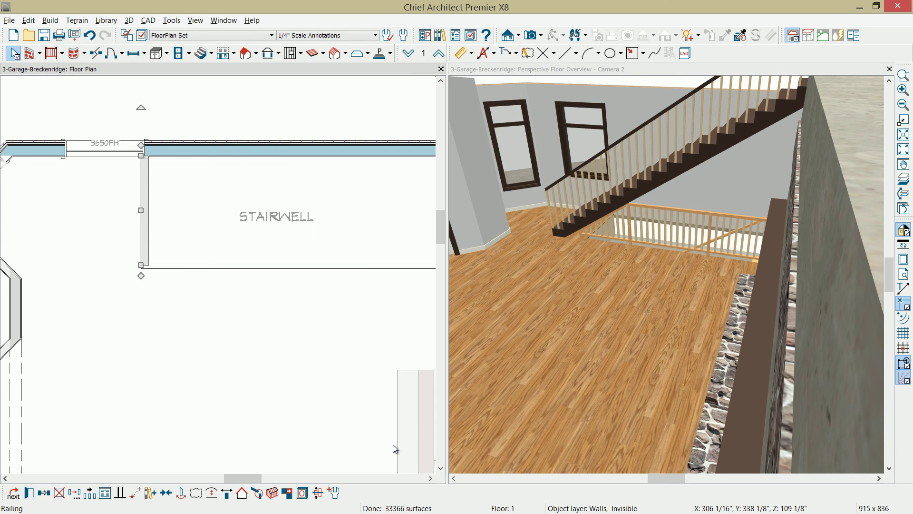
click(392, 444)
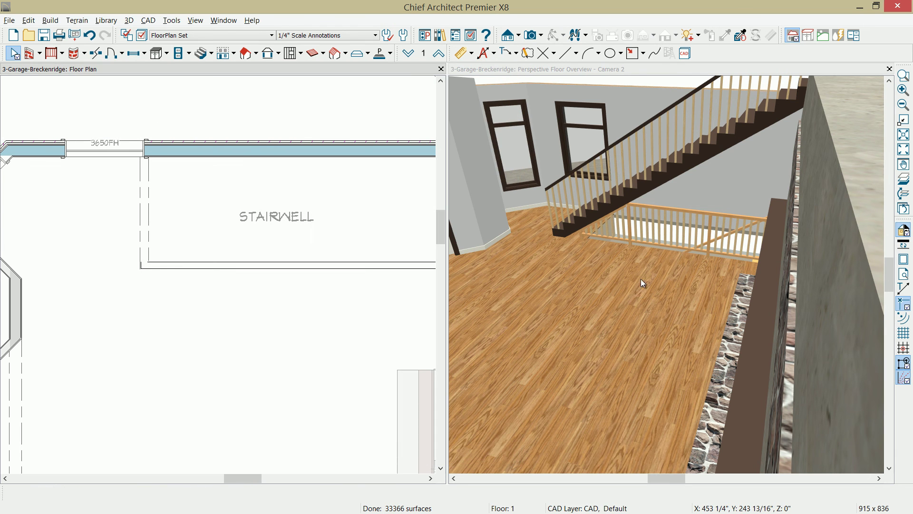
scroll(637, 281, up, 3)
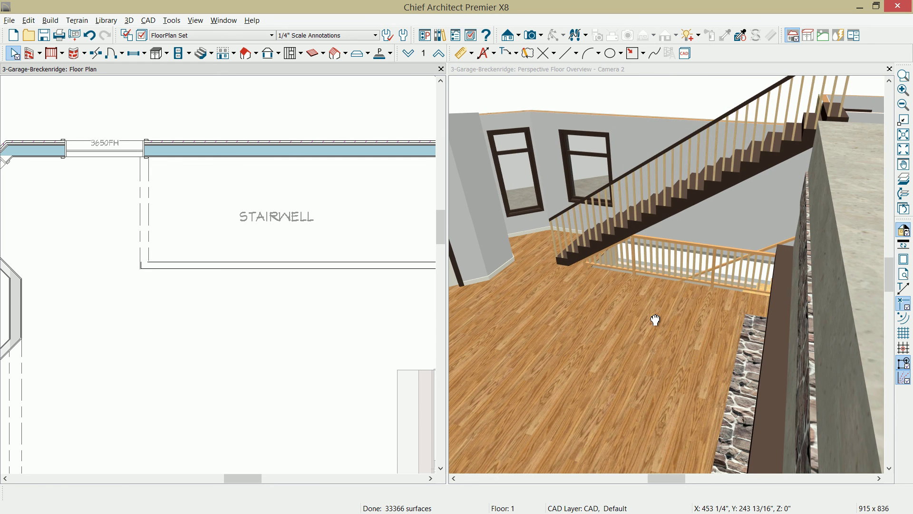
Orbit the 3D view around the sided exterior to inspect and select the foundation wall.
click(707, 243)
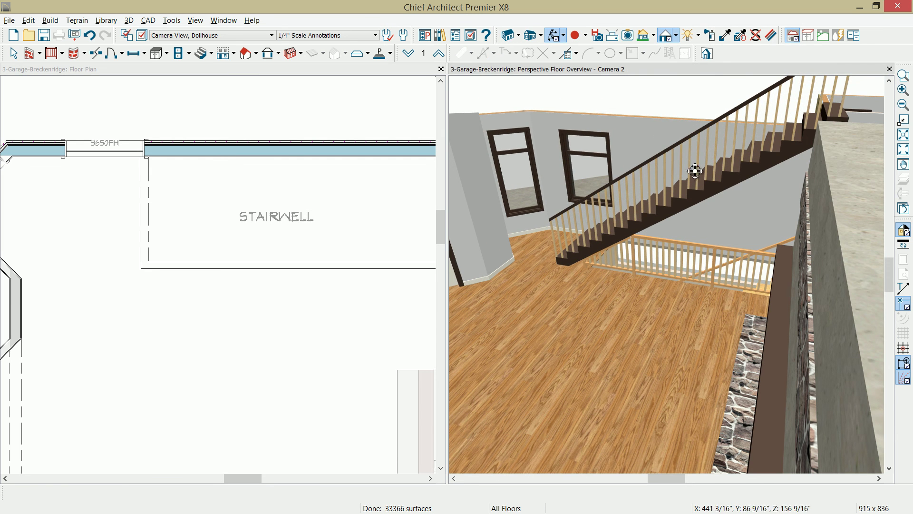
drag(766, 174, 443, 170)
drag(593, 275, 530, 269)
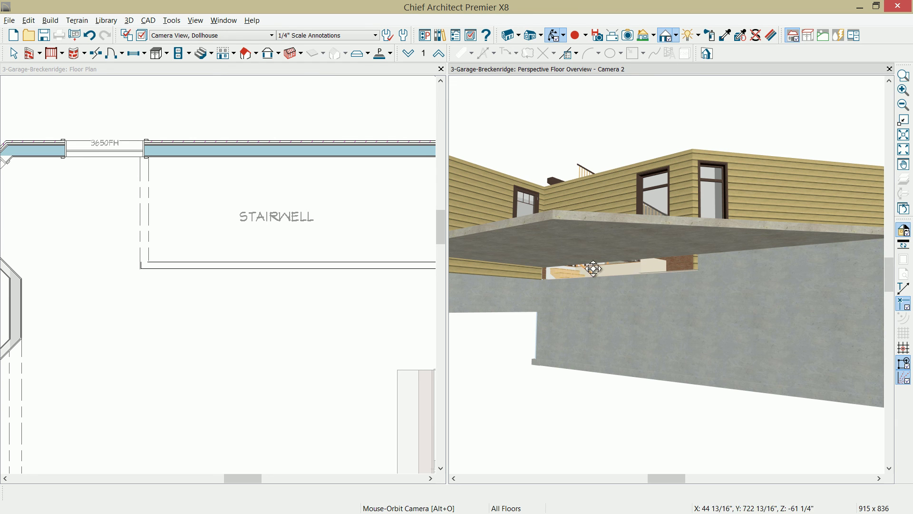
click(620, 293)
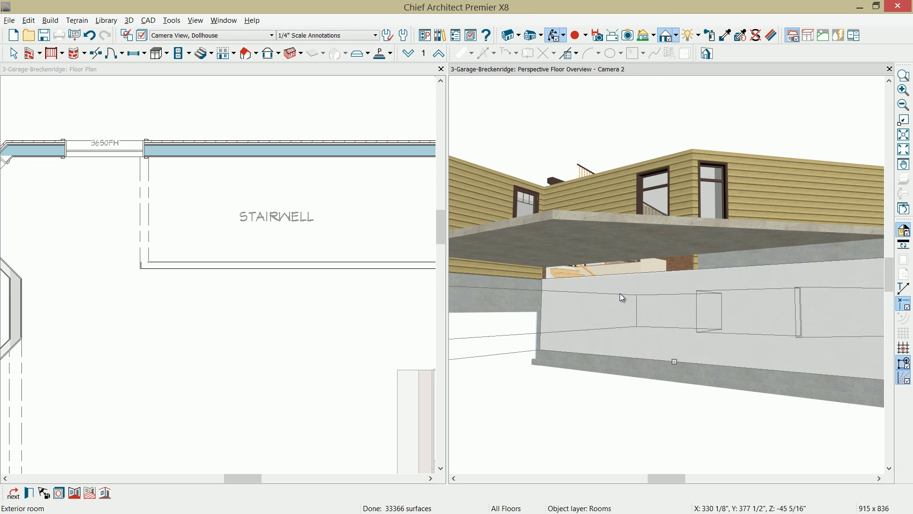
click(623, 297)
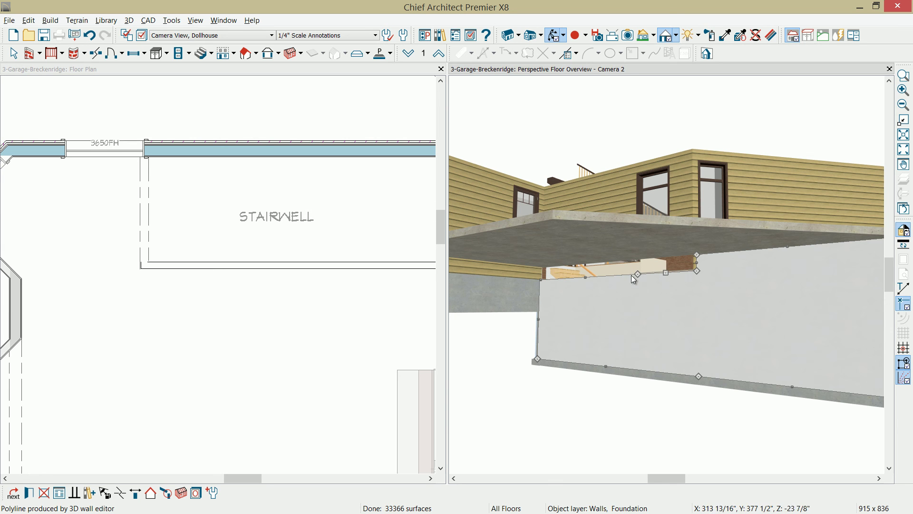
In the floor plan, place a Cross Section/Elevation camera aimed toward the stairwell.
click(283, 75)
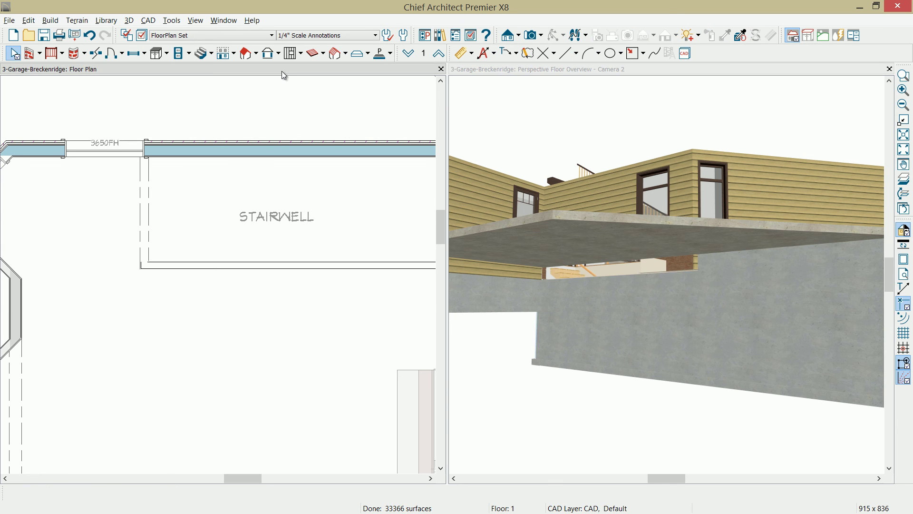
click(516, 35)
drag(297, 106, 294, 209)
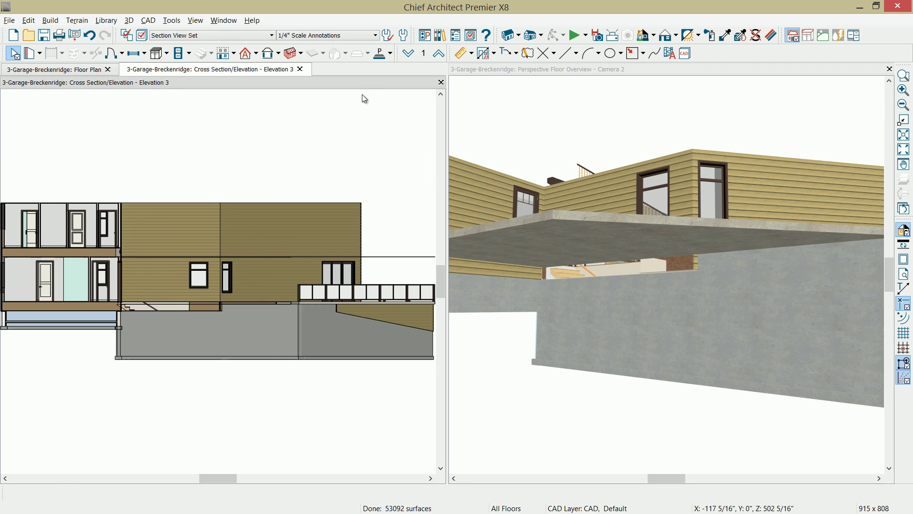
In maximized Elevation 3, raise the foundation wall polyline's top edge flush with the floor framing.
double_click(362, 82)
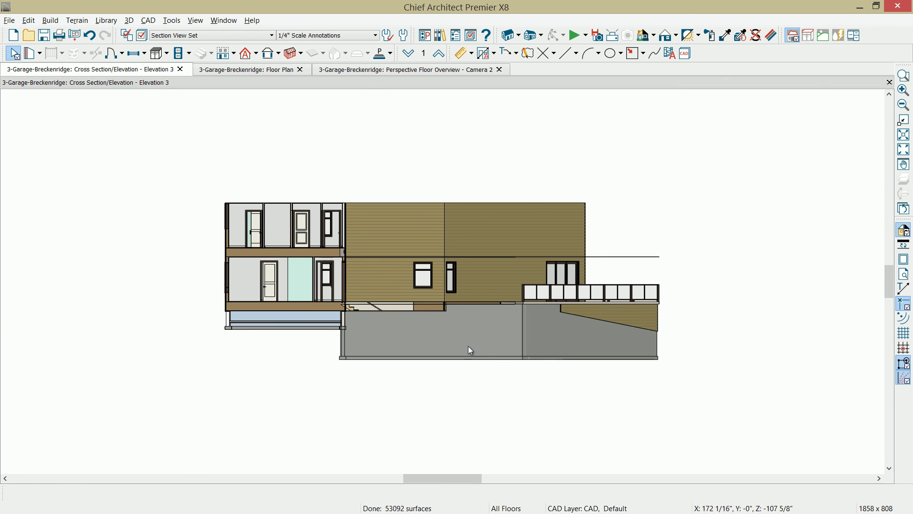
scroll(401, 322, up, 3)
click(401, 322)
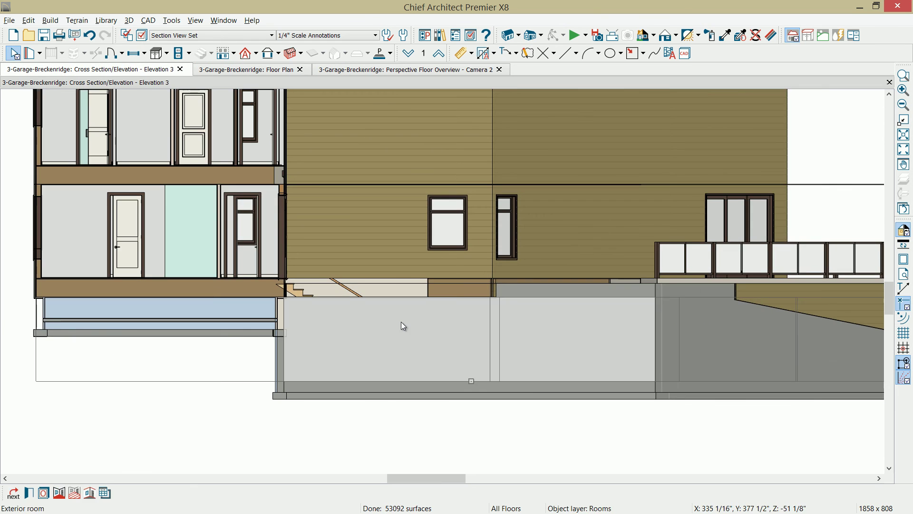
key(Tab)
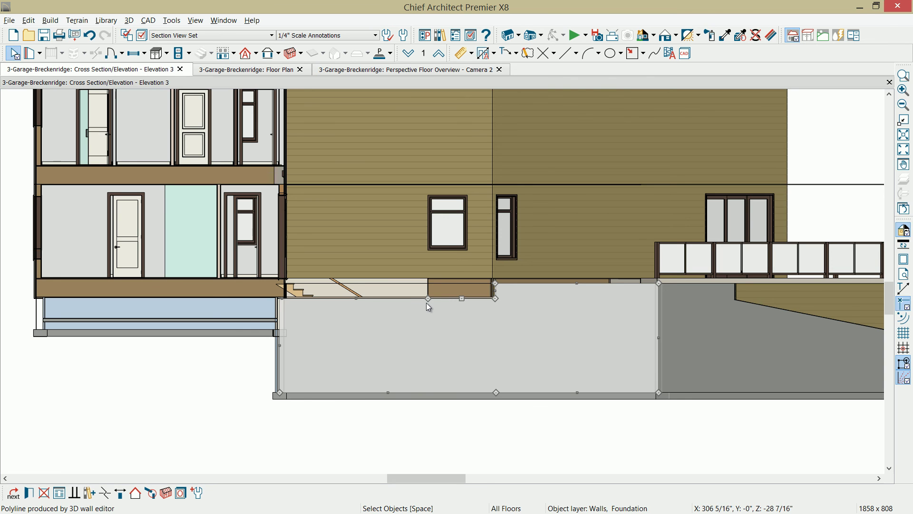
drag(428, 298, 494, 297)
drag(390, 299, 392, 285)
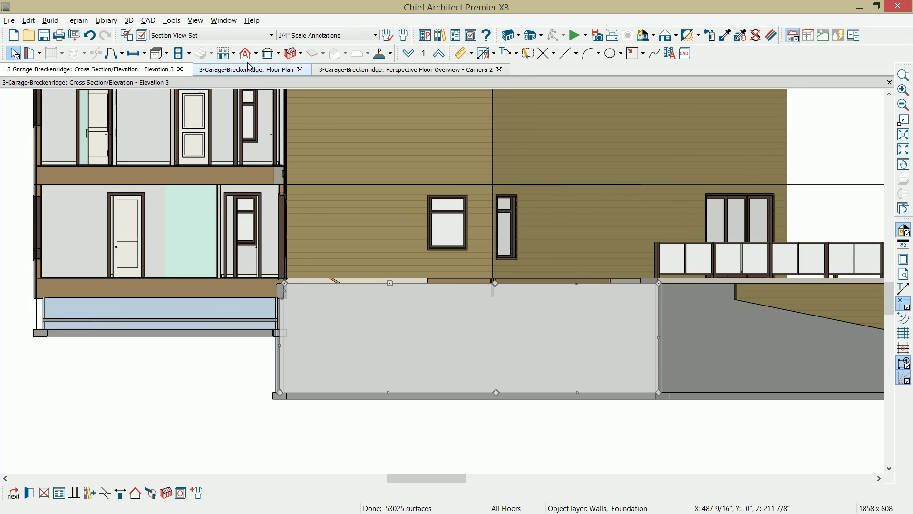
In Camera 2, orbit, zoom and pan in on the first-floor stairwell opening and its wooden railing.
click(357, 73)
drag(412, 207, 299, 282)
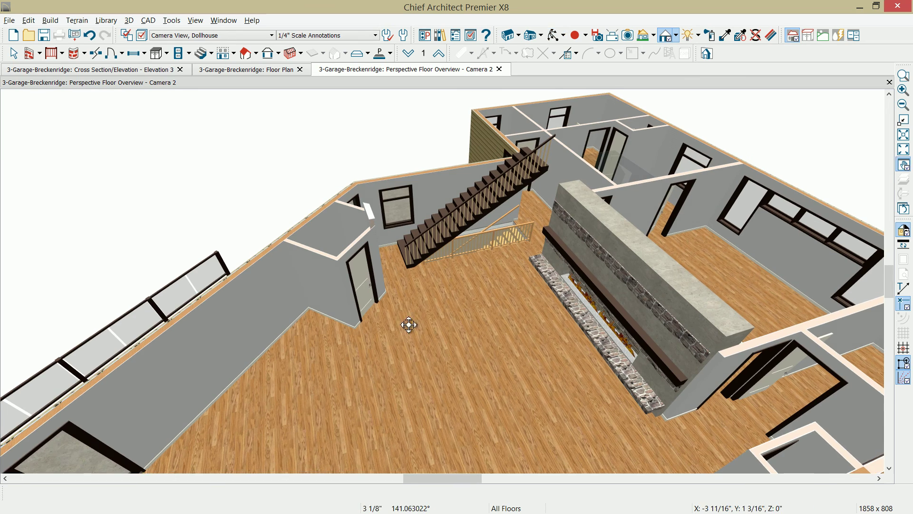
scroll(475, 245, down, 3)
scroll(483, 248, up, 5)
scroll(483, 248, up, 4)
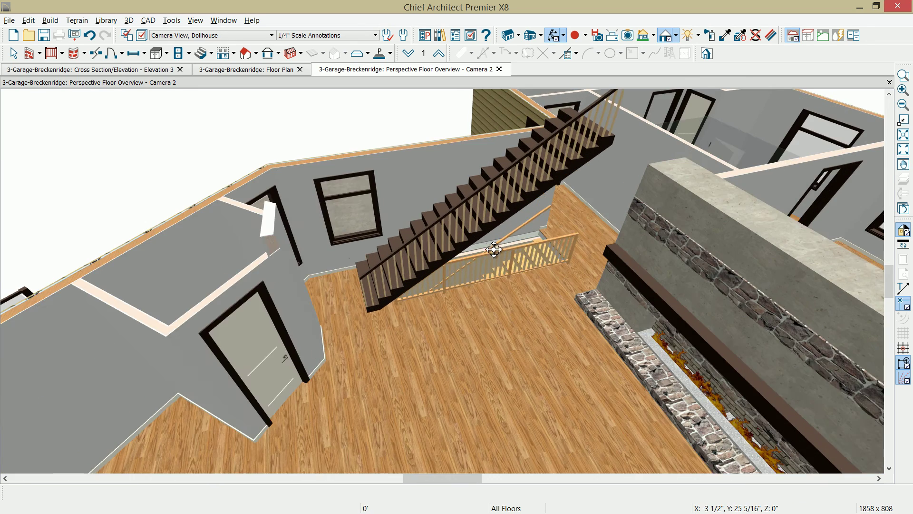
middle_drag(495, 262, 555, 257)
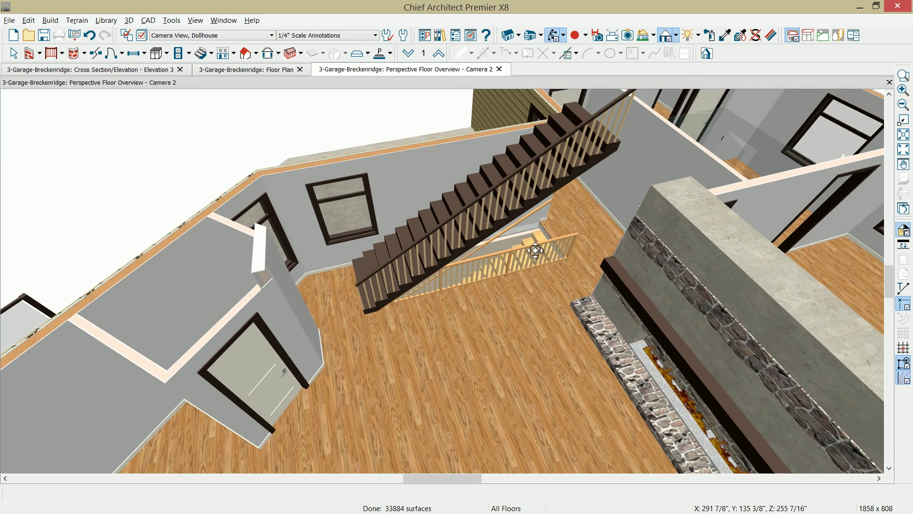
scroll(542, 253, up, 3)
scroll(536, 251, up, 3)
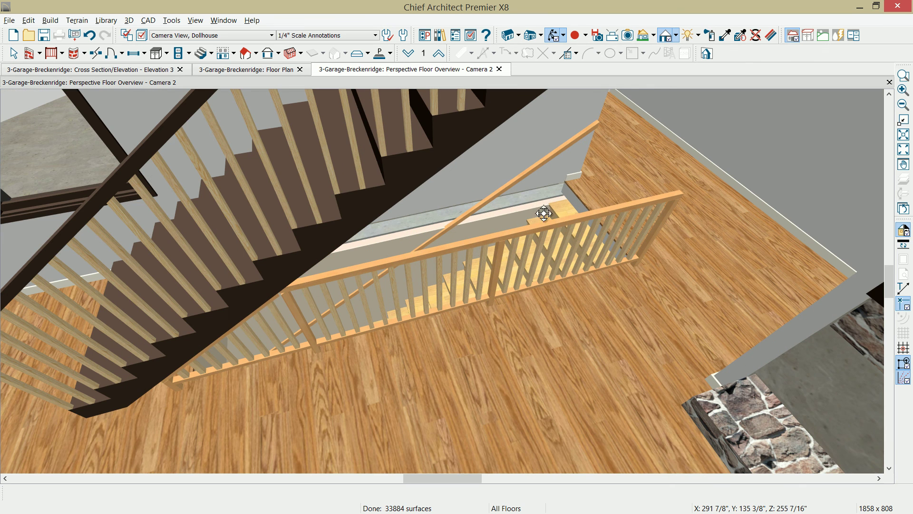
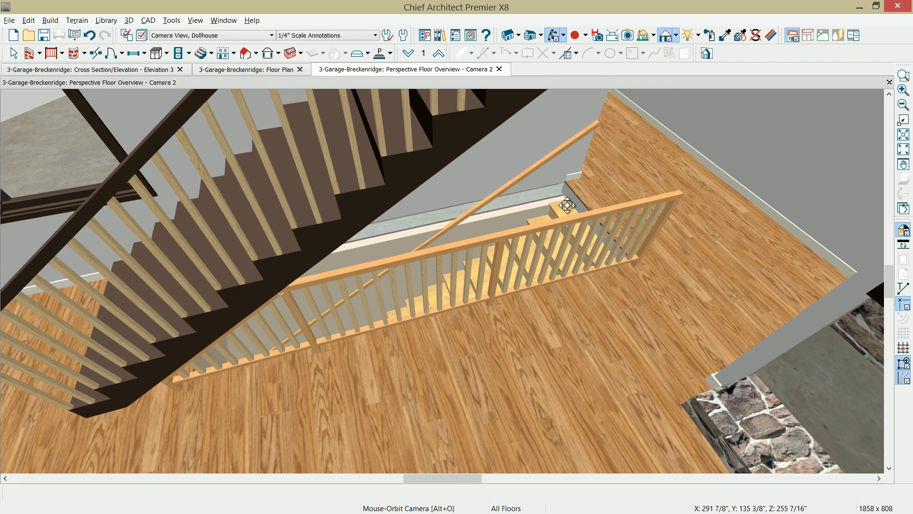
On the floor plan, draw a polyline solid strip along the stairwell's top wall with a 7" width.
key(ctrl+Tab)
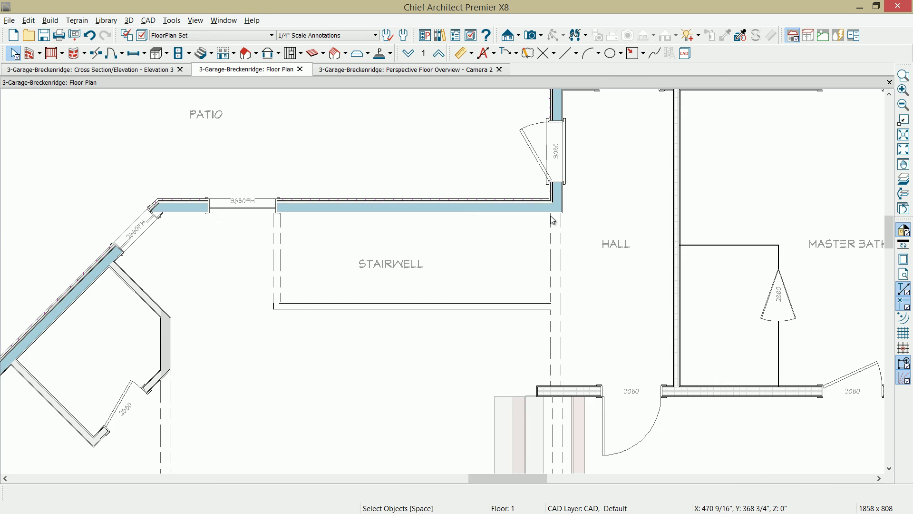
click(380, 56)
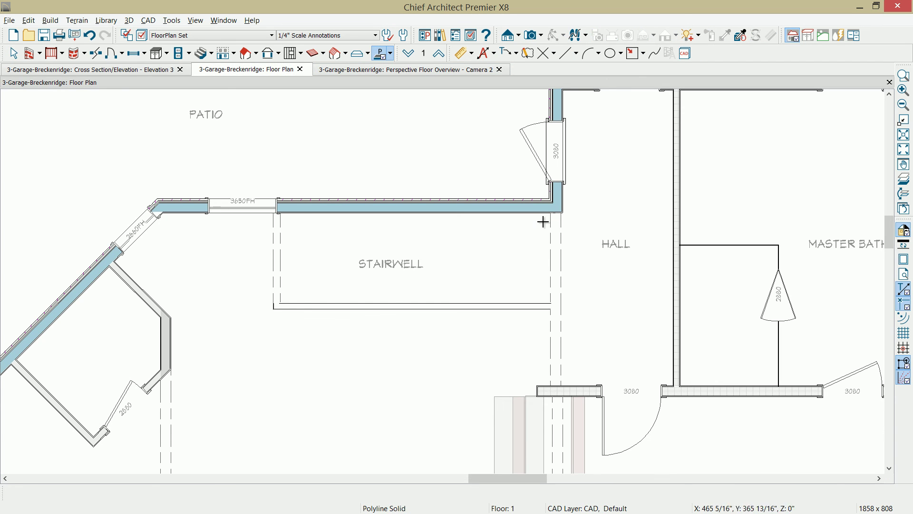
drag(547, 213, 280, 234)
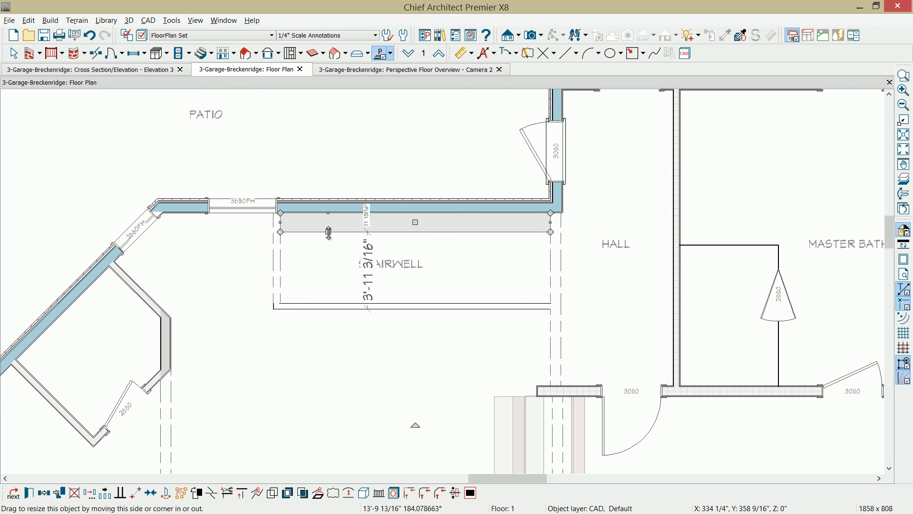
click(375, 225)
text(7)
key(Return)
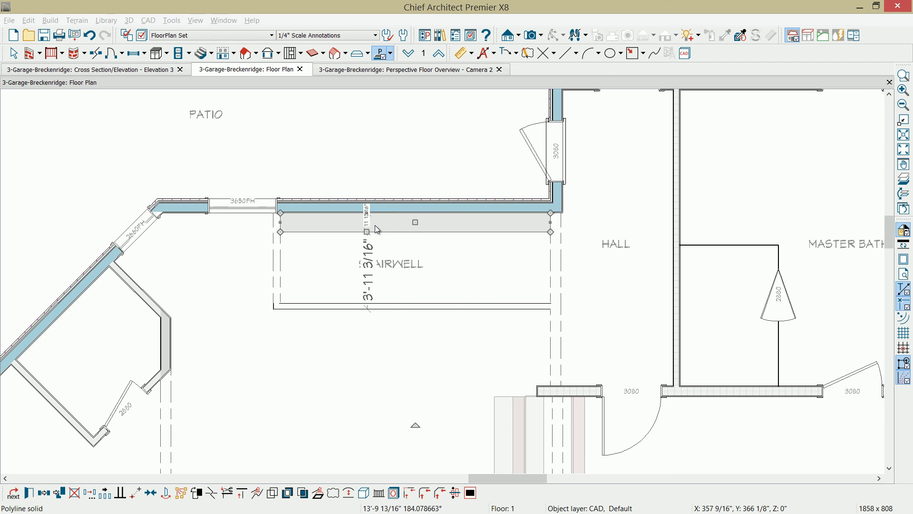
Set the strip's thickness to 3 7/8" and drag its right end back to the wall.
double_click(375, 225)
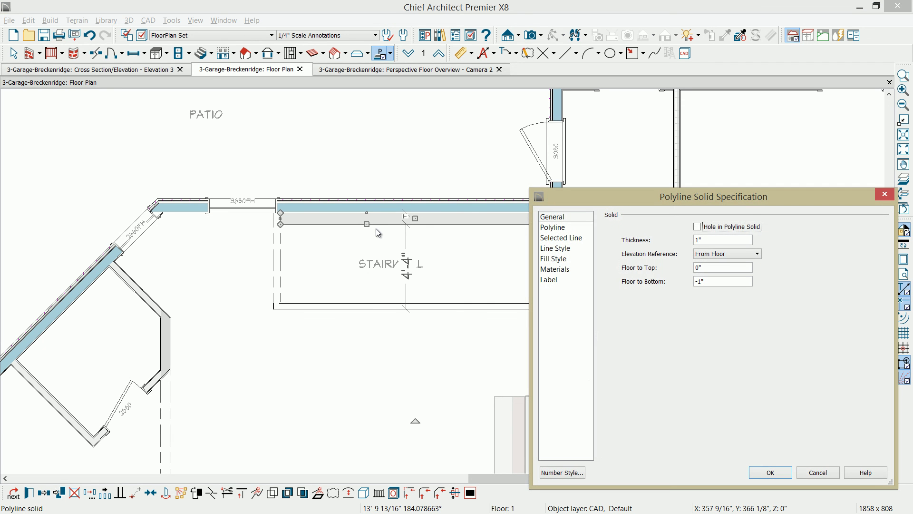
double_click(729, 240)
text(3 7/8)
key(Tab)
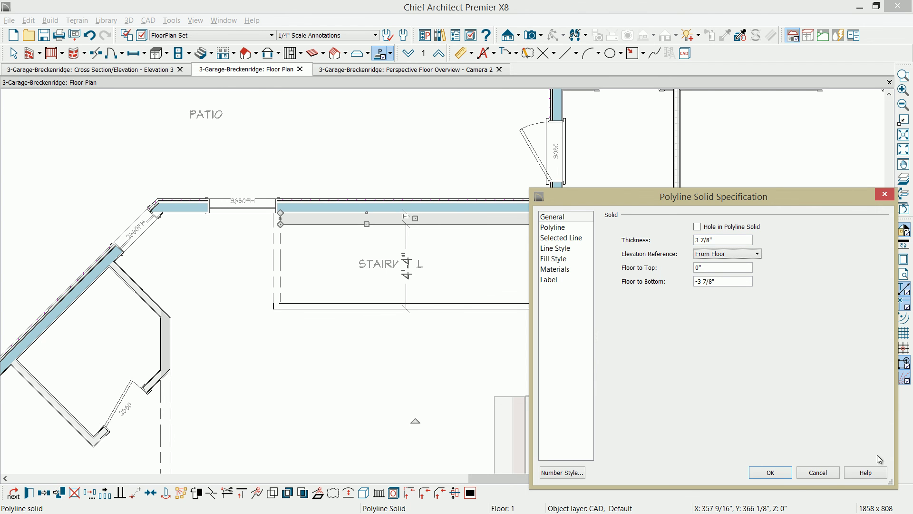
click(777, 480)
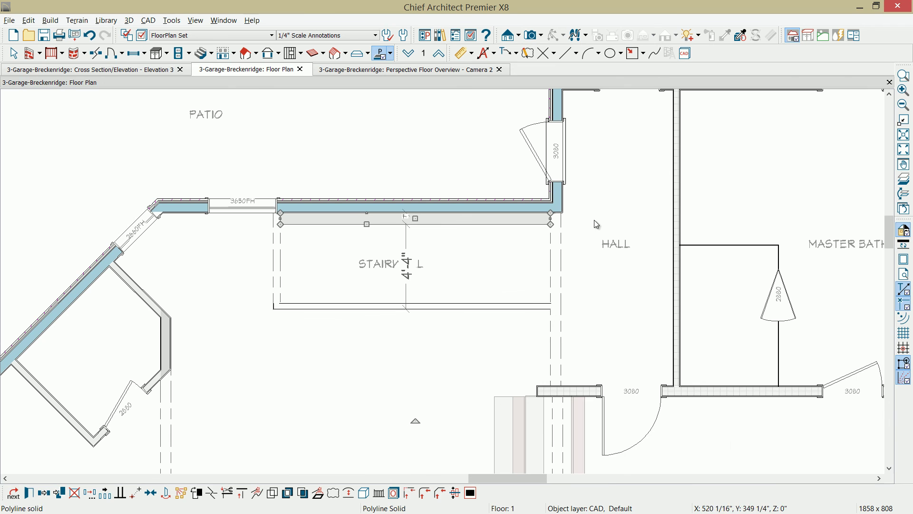
scroll(553, 217, up, 2)
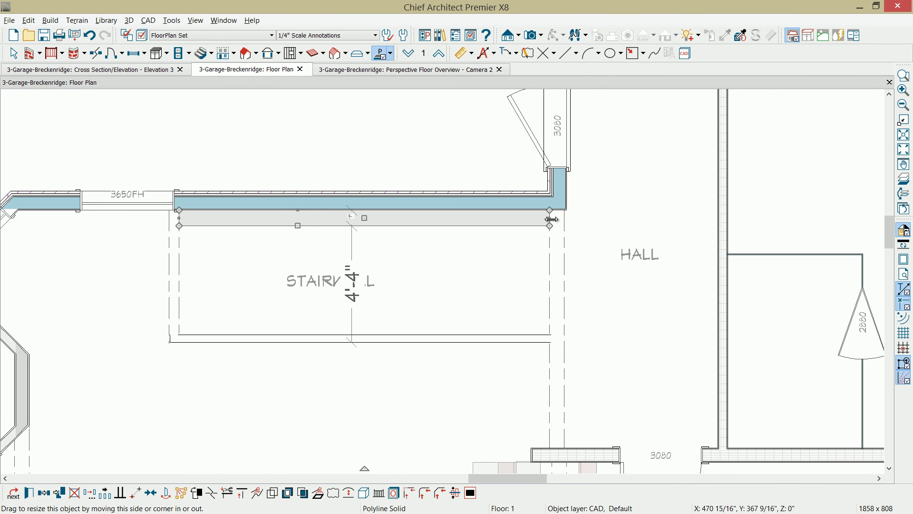
drag(557, 218, 557, 219)
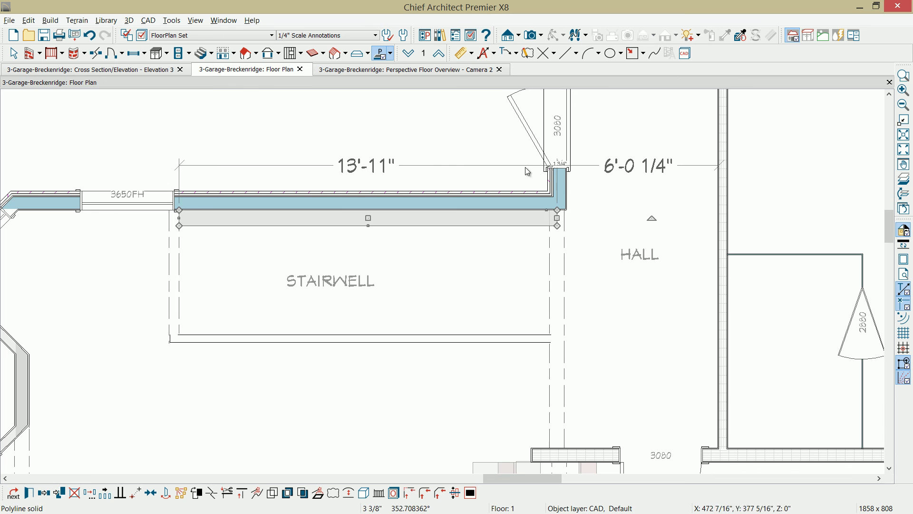
In the Camera 2 view, paint the strip Color - Brite and Paste in Place a duplicate.
click(340, 71)
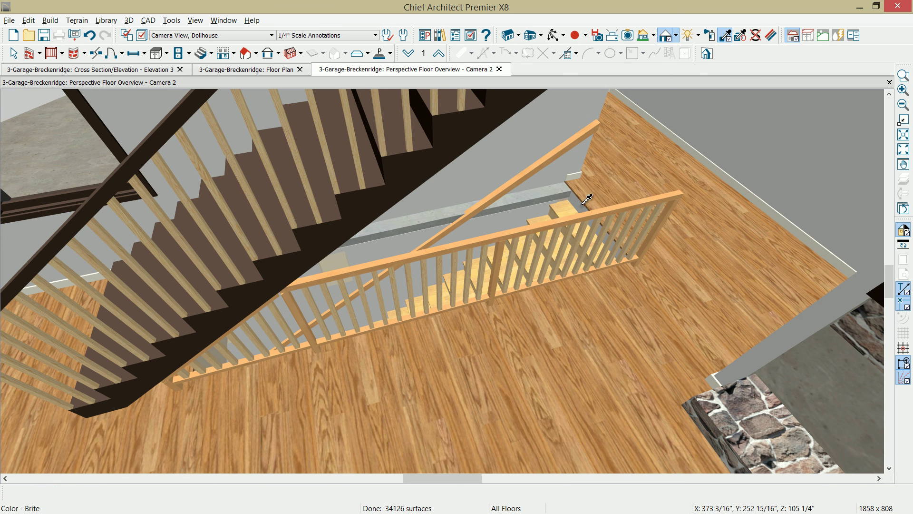
click(553, 199)
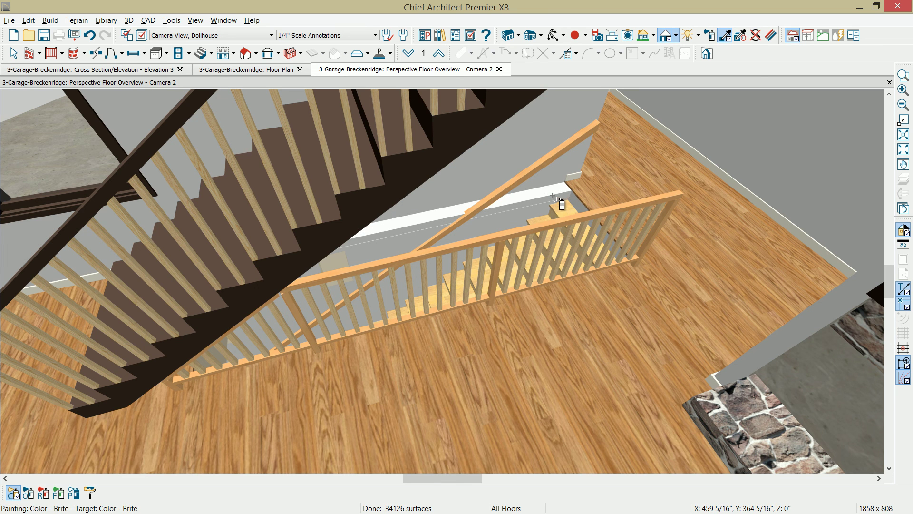
key(space)
click(553, 198)
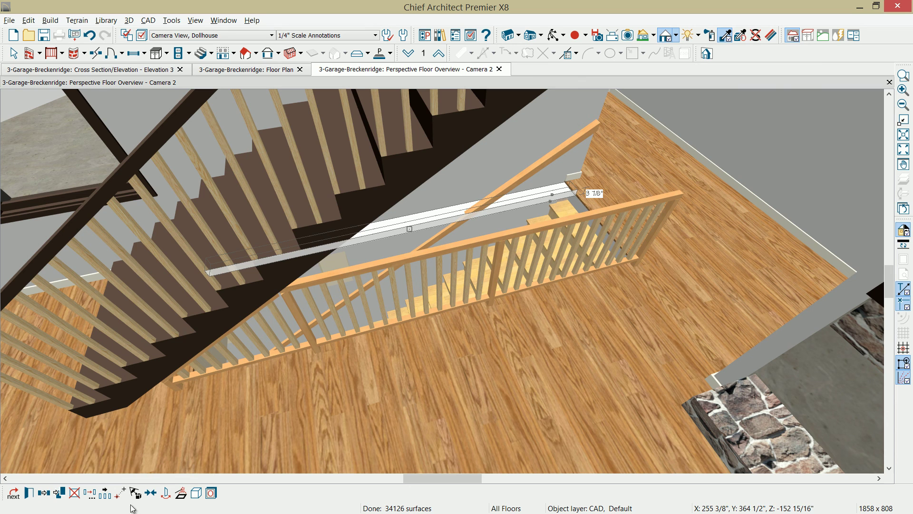
click(60, 493)
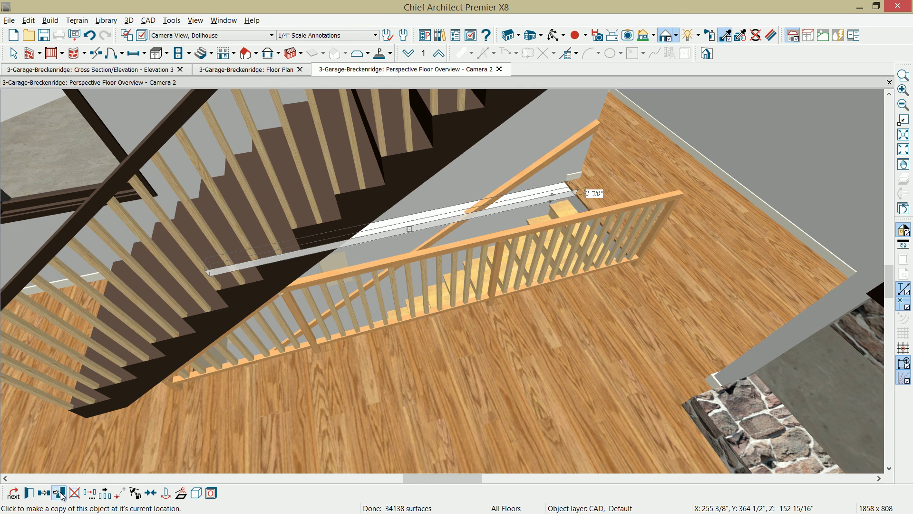
Reduce the copied strip's thickness to 7/8", spanning 0" to -7/8".
double_click(433, 230)
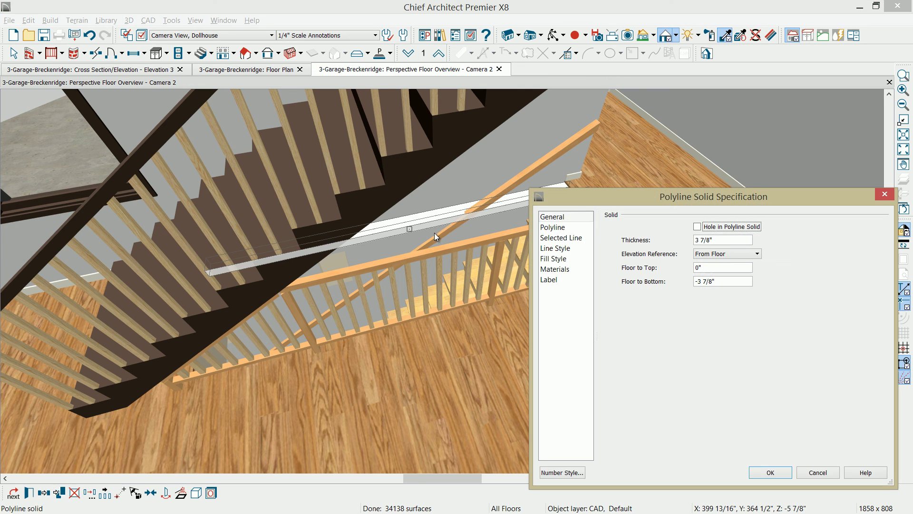
drag(702, 241, 677, 240)
key(Delete)
key(Delete)
click(697, 281)
key(Delete)
key(Delete)
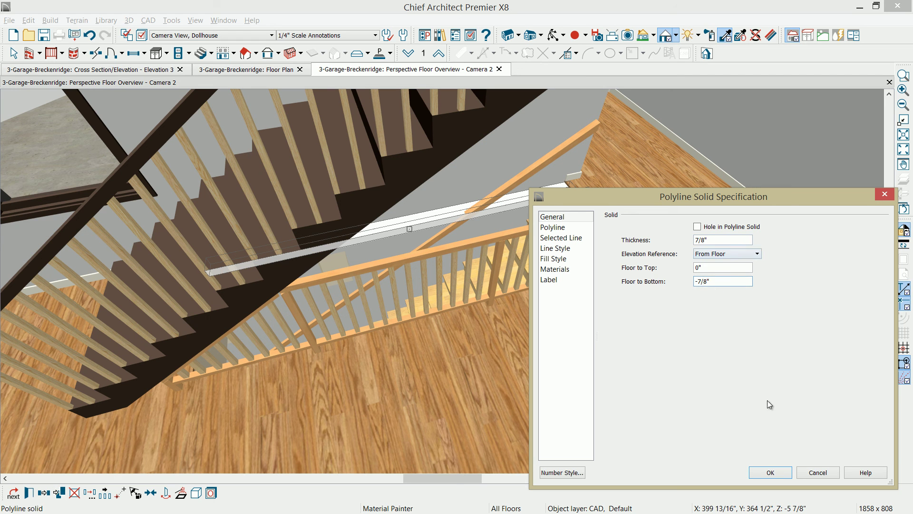
click(769, 472)
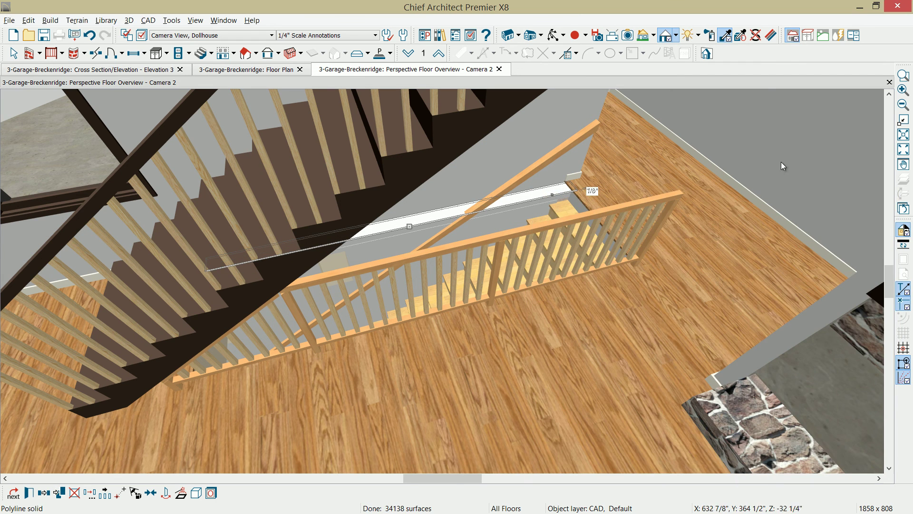
Eyedrop the Harvest Oak floor material and paint the thin copied strip with it.
click(727, 36)
click(664, 167)
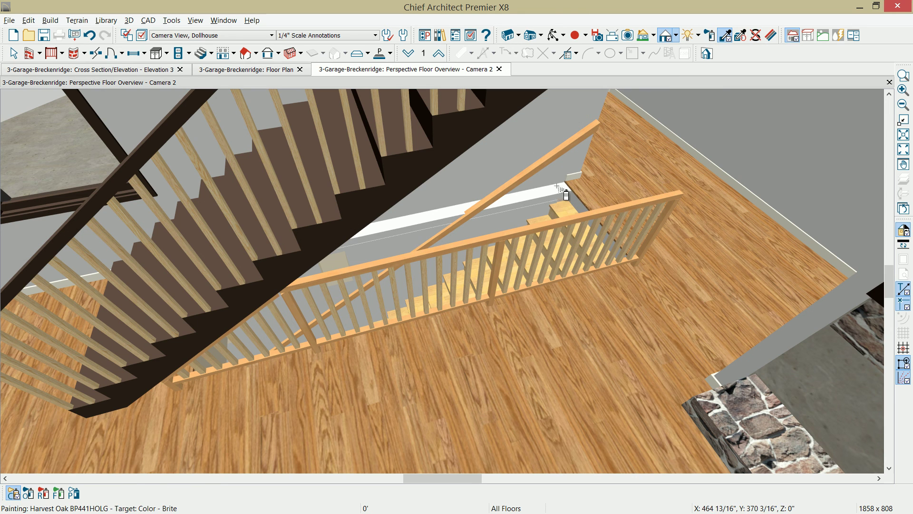
click(611, 199)
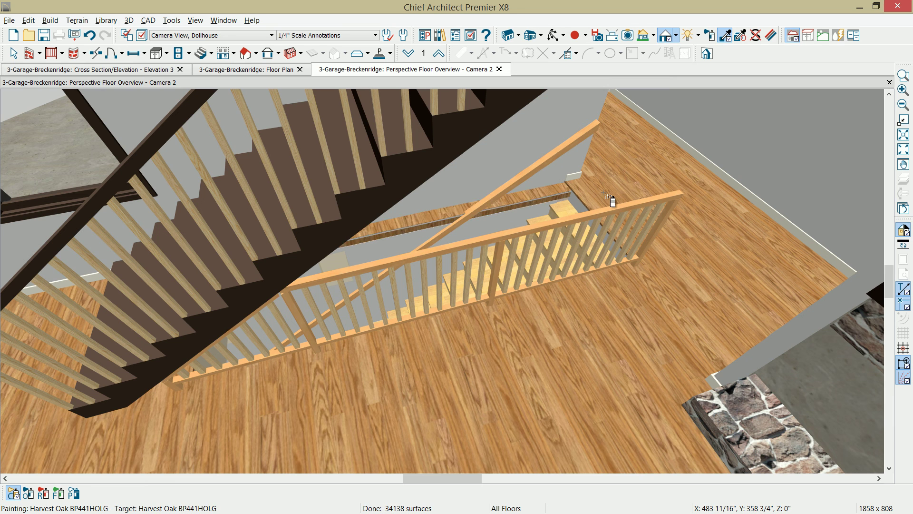
click(538, 191)
Set the thin strip's Floor to Bottom value to -8".
double_click(549, 190)
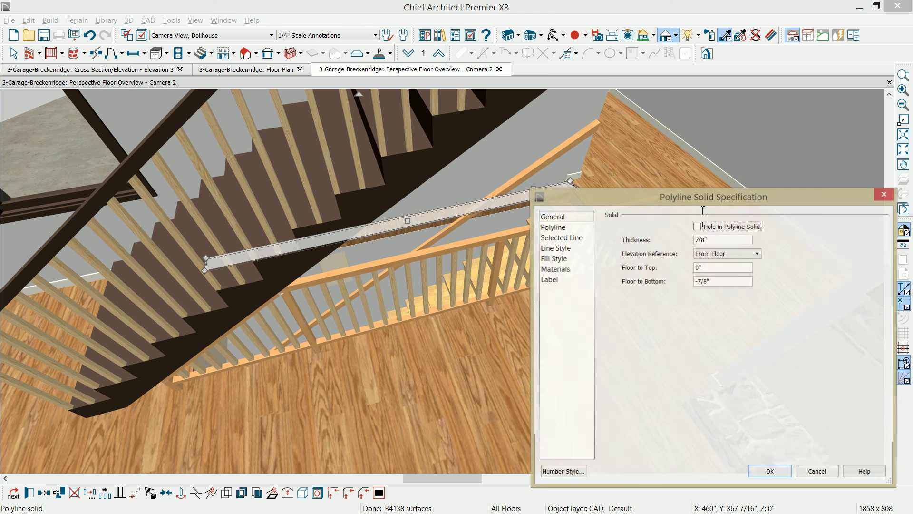
click(719, 281)
drag(720, 281, 665, 287)
text(-8)
key(Return)
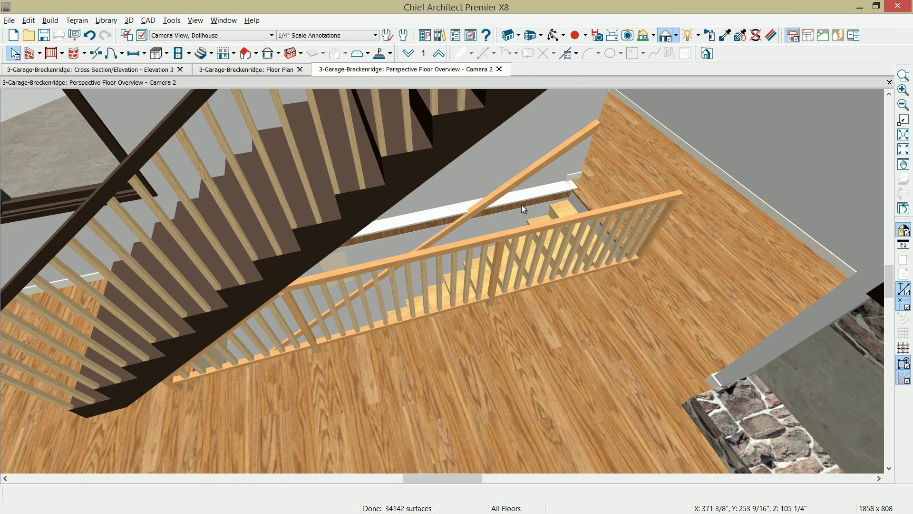
Paint the strip's underside Color - Brite white and its face Harvest Oak wood.
click(725, 35)
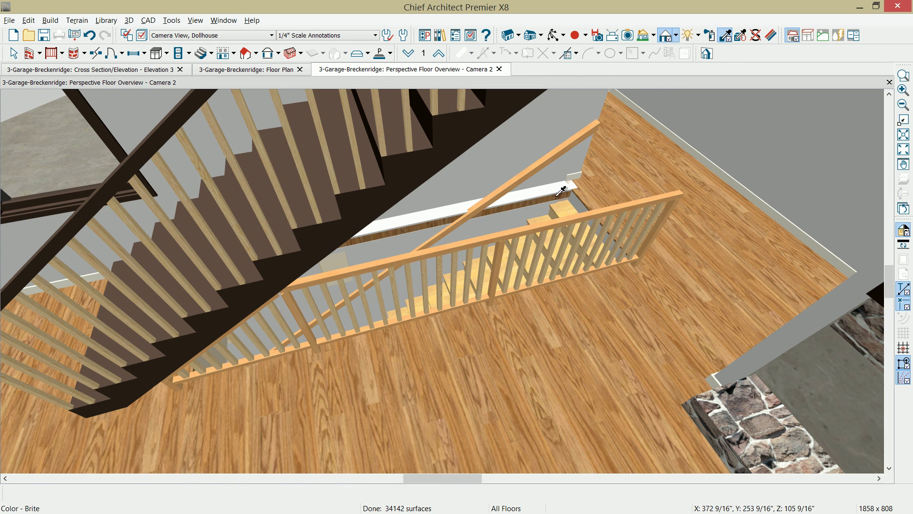
click(557, 190)
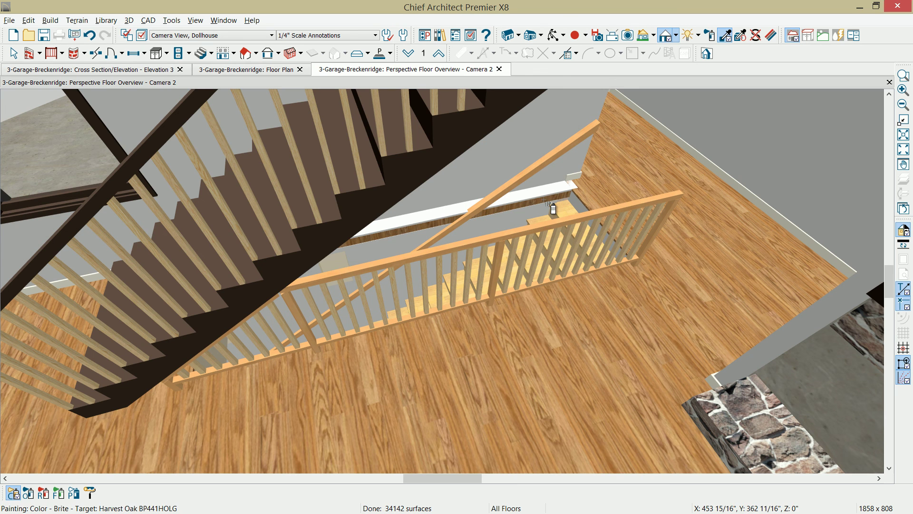
click(550, 205)
key(Escape)
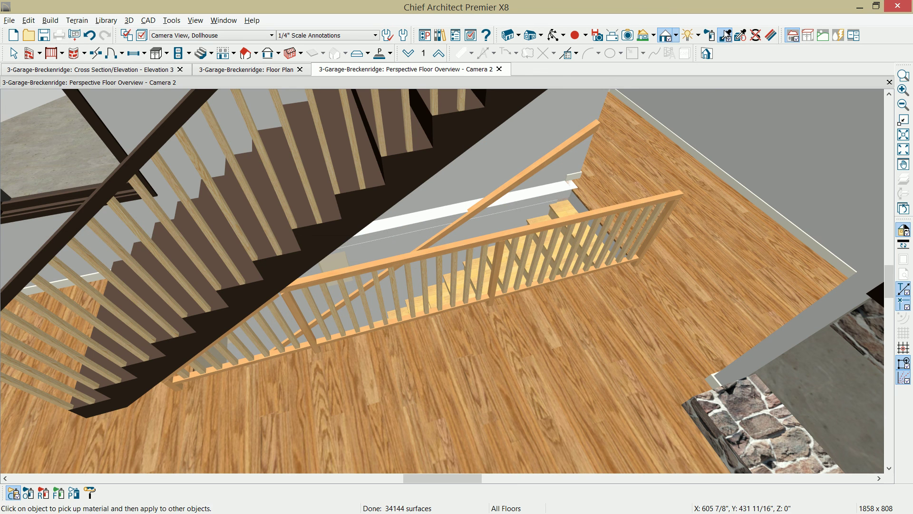
click(612, 303)
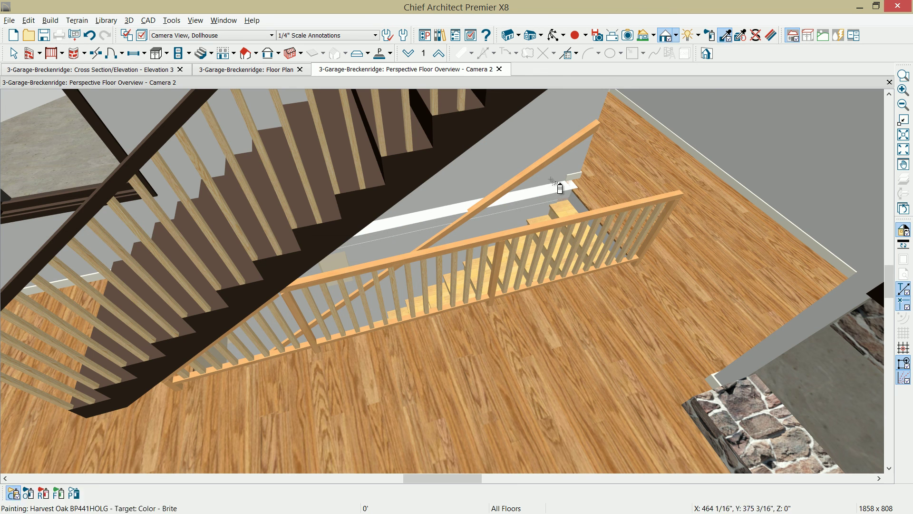
click(554, 188)
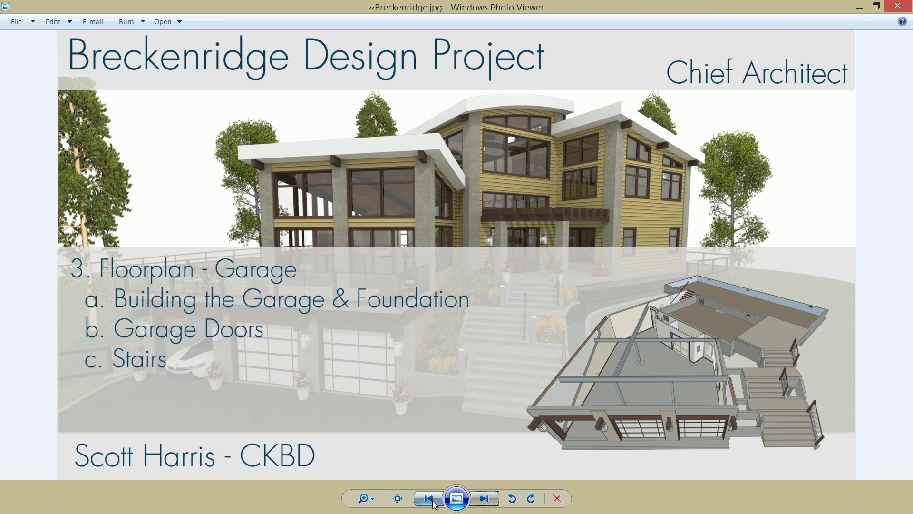
Go back three images to the Breckenridge-Dollhouse1-Floor2-WC.PNG cutaway render.
click(429, 499)
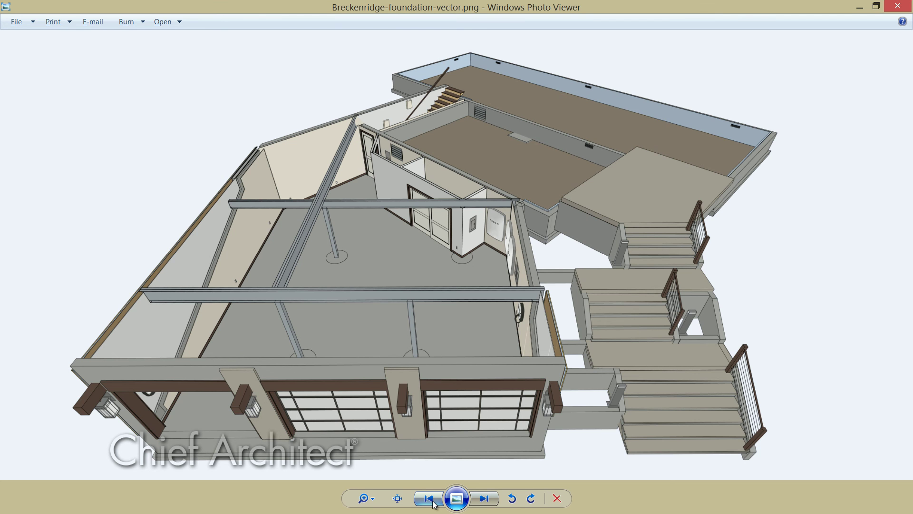
click(428, 499)
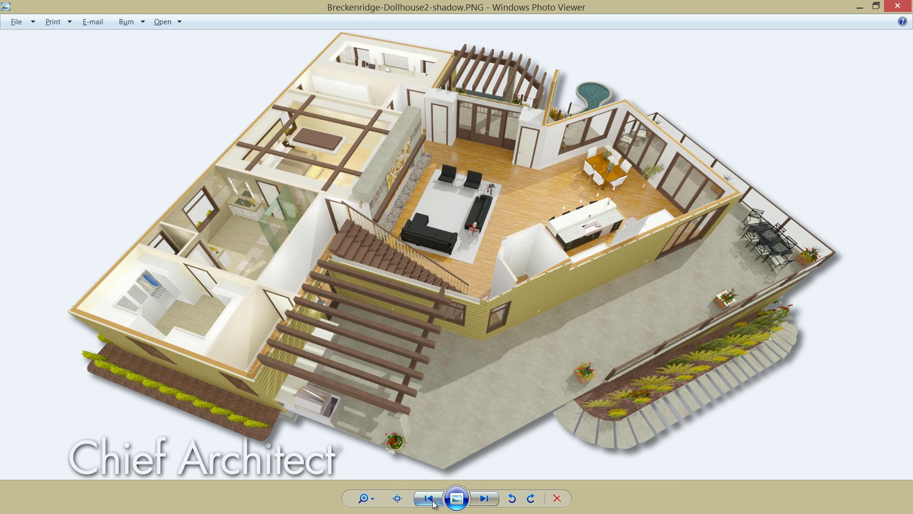
click(429, 498)
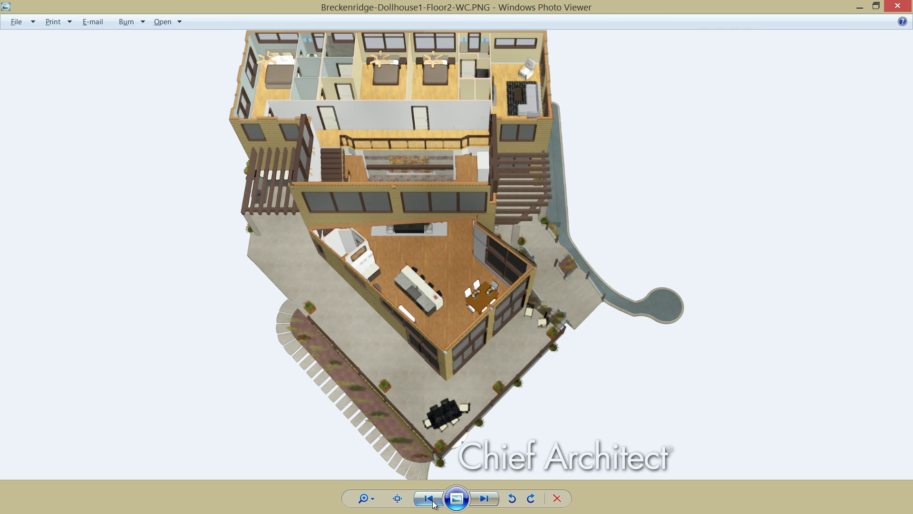